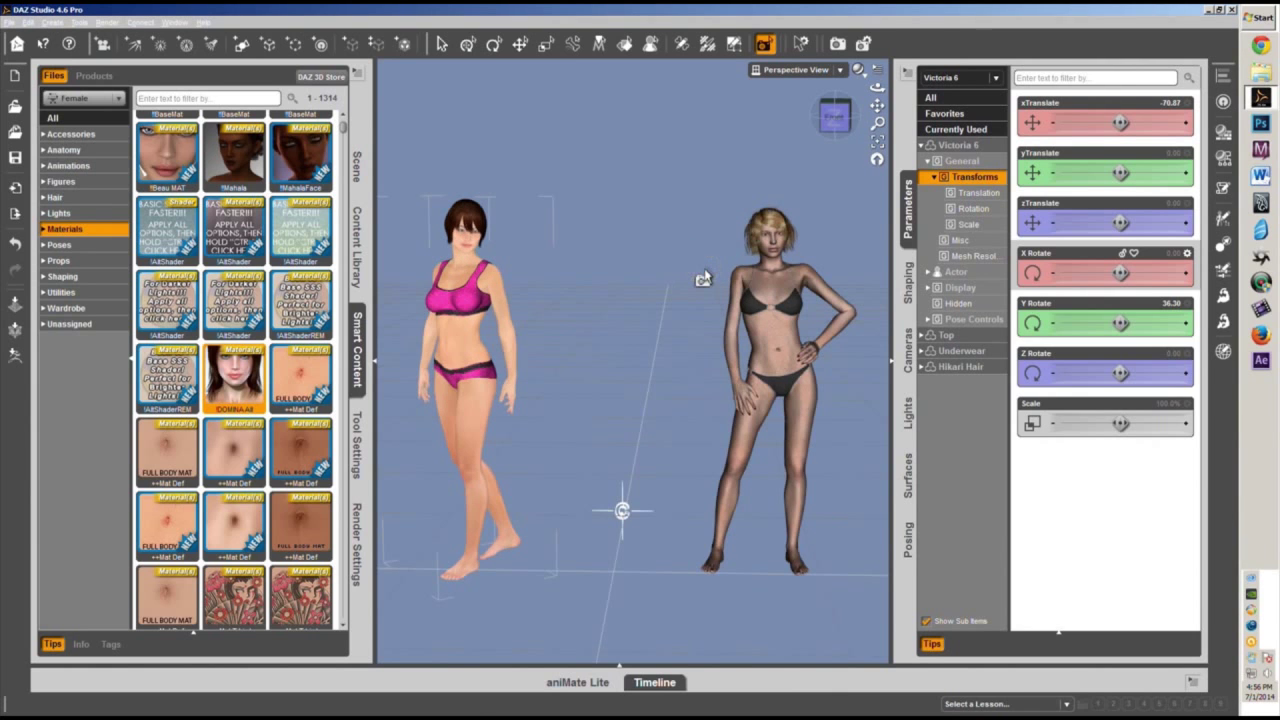
# Find the V4 Elite Texture: Katie product in the content library and apply its Katie Elite MAT All preset.
pyautogui.moveTo(836, 118)
pyautogui.mouseDown()
pyautogui.moveTo(900, 118)
pyautogui.moveTo(842, 119)
pyautogui.mouseUp()
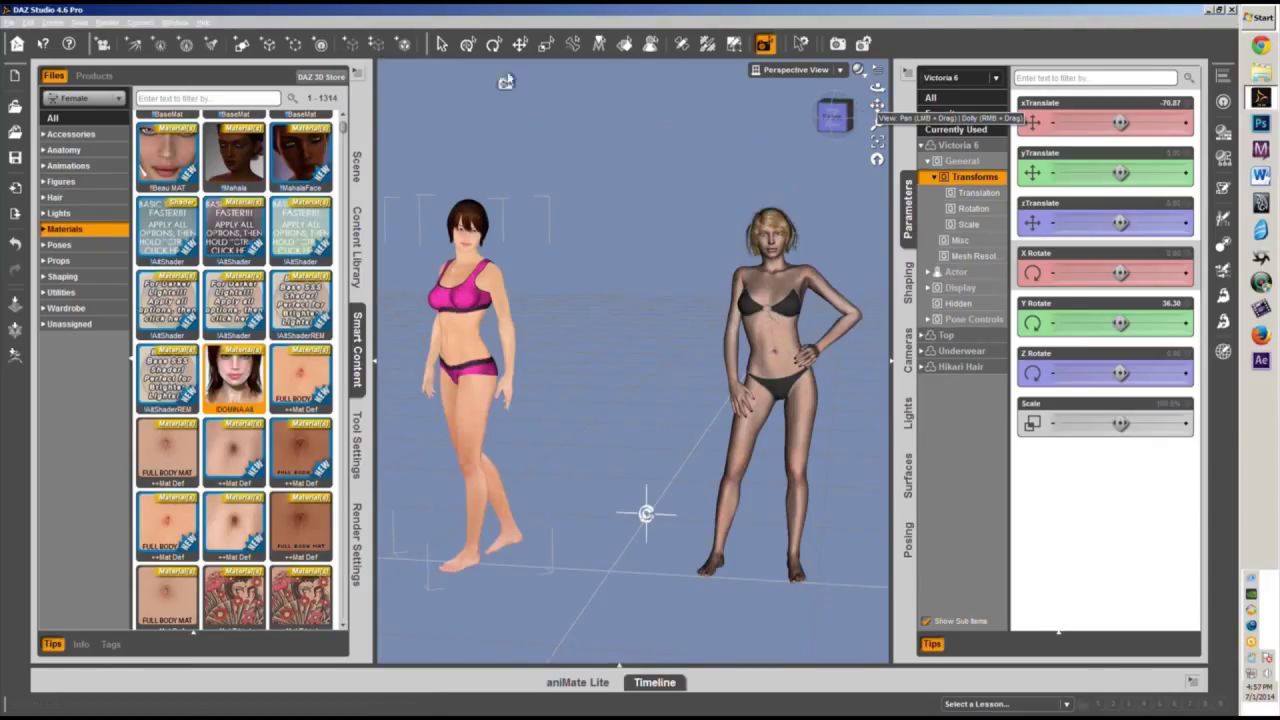
pyautogui.click(468, 44)
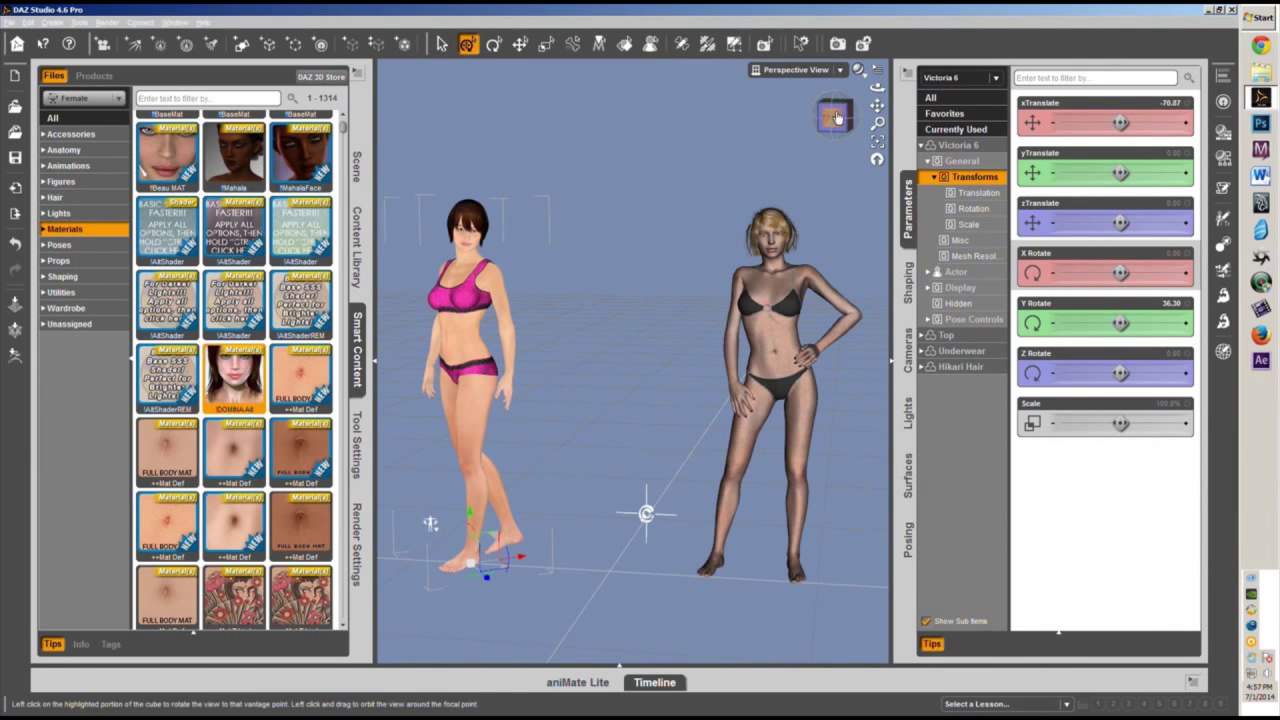
pyautogui.click(356, 232)
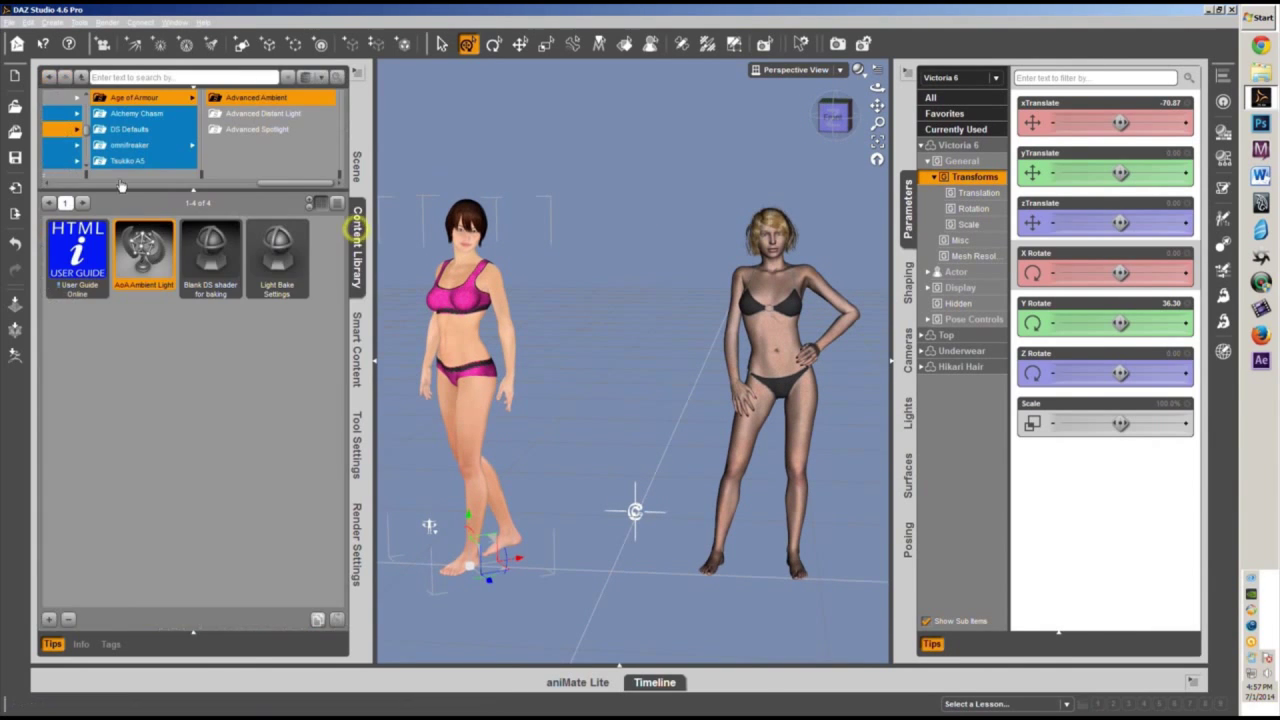
pyautogui.moveTo(282, 185); pyautogui.dragTo(48, 186)
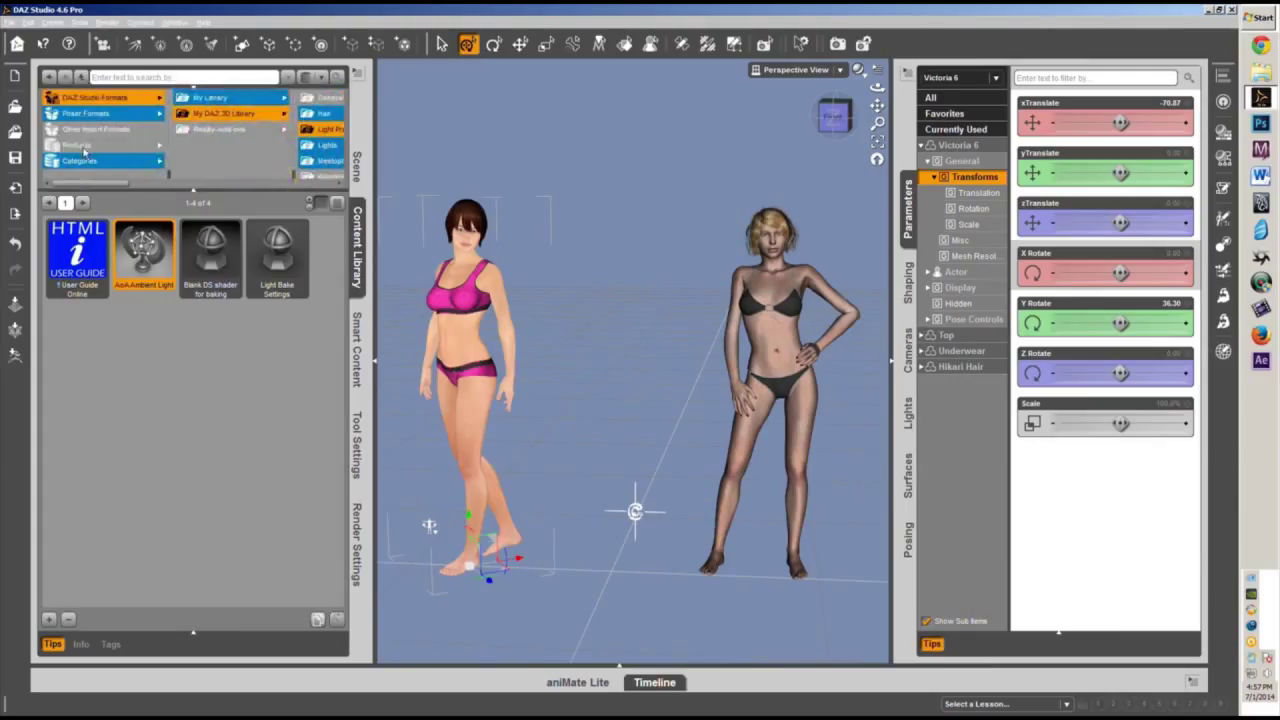
pyautogui.click(78, 146)
pyautogui.scroll(-5, 208, 134)
pyautogui.click(200, 170)
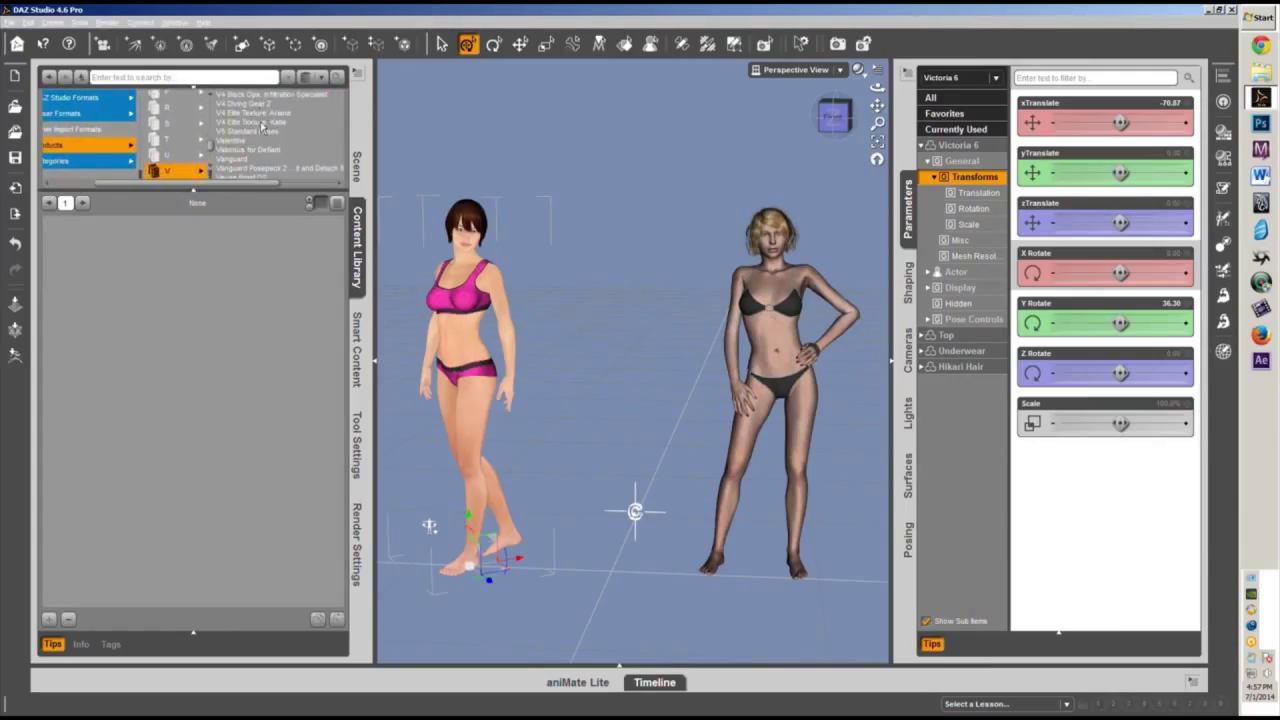
pyautogui.click(262, 123)
pyautogui.doubleClick(92, 264)
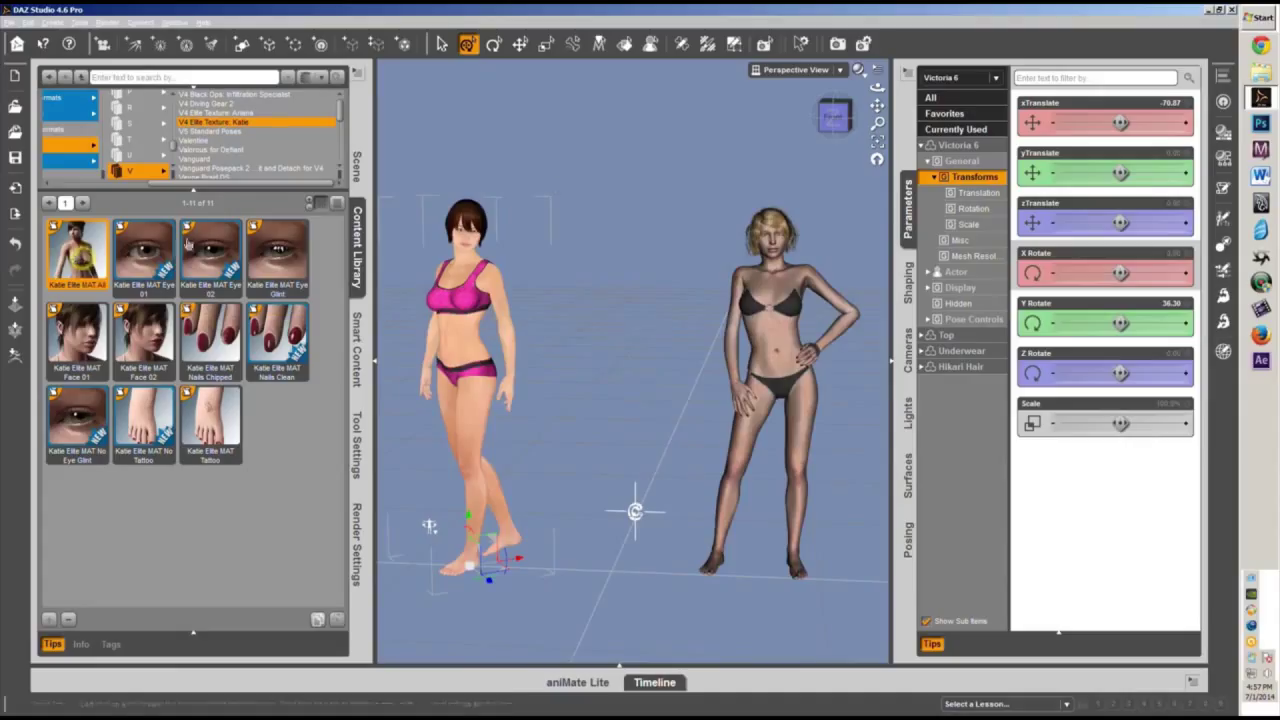
# Select the Victoria 4.2 figure and show its surface settings.
pyautogui.click(778, 338)
pyautogui.click(778, 343)
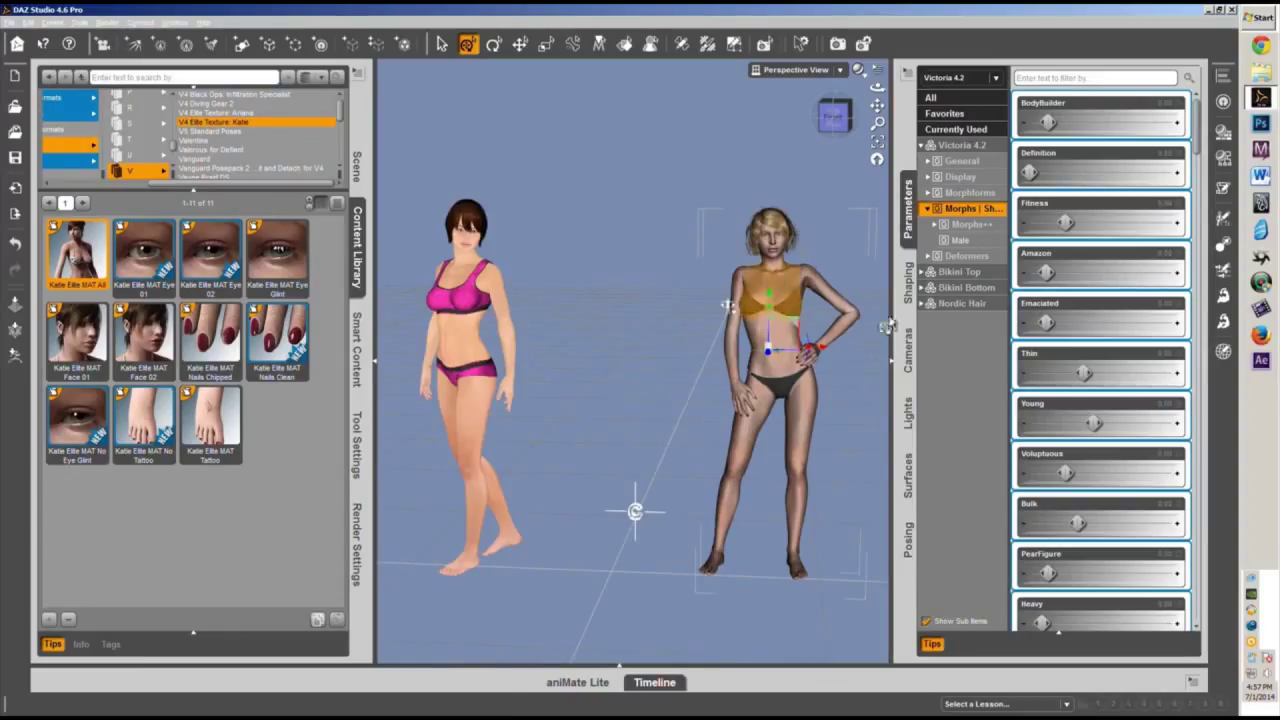
pyautogui.click(911, 480)
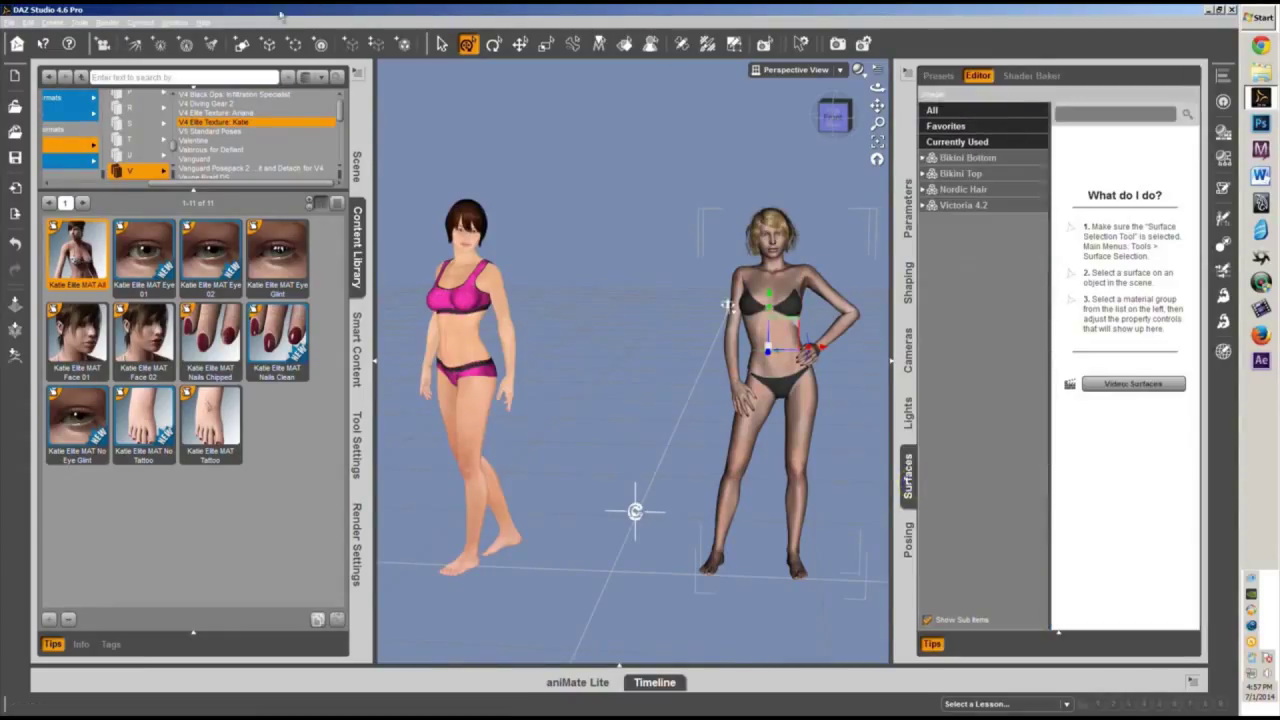
# Close the Surfaces pane and restore it to the workspace.
pyautogui.click(175, 22)
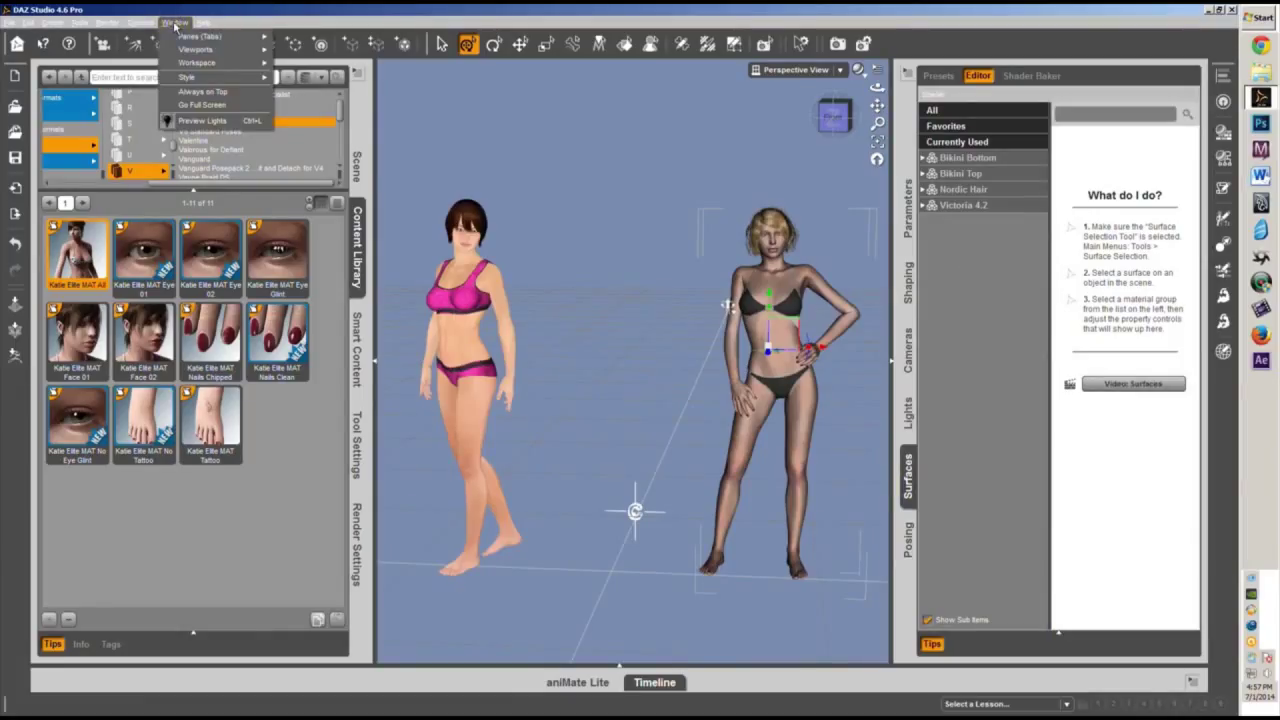
pyautogui.moveTo(200, 36)
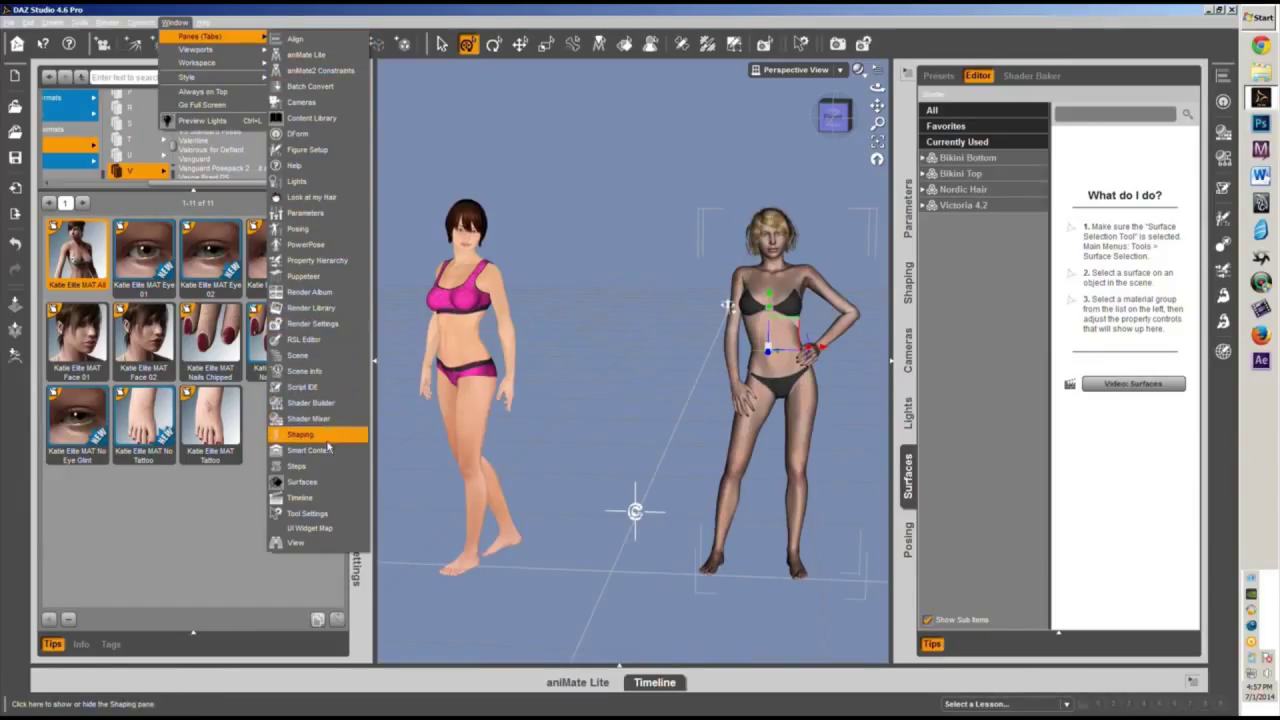
pyautogui.click(318, 484)
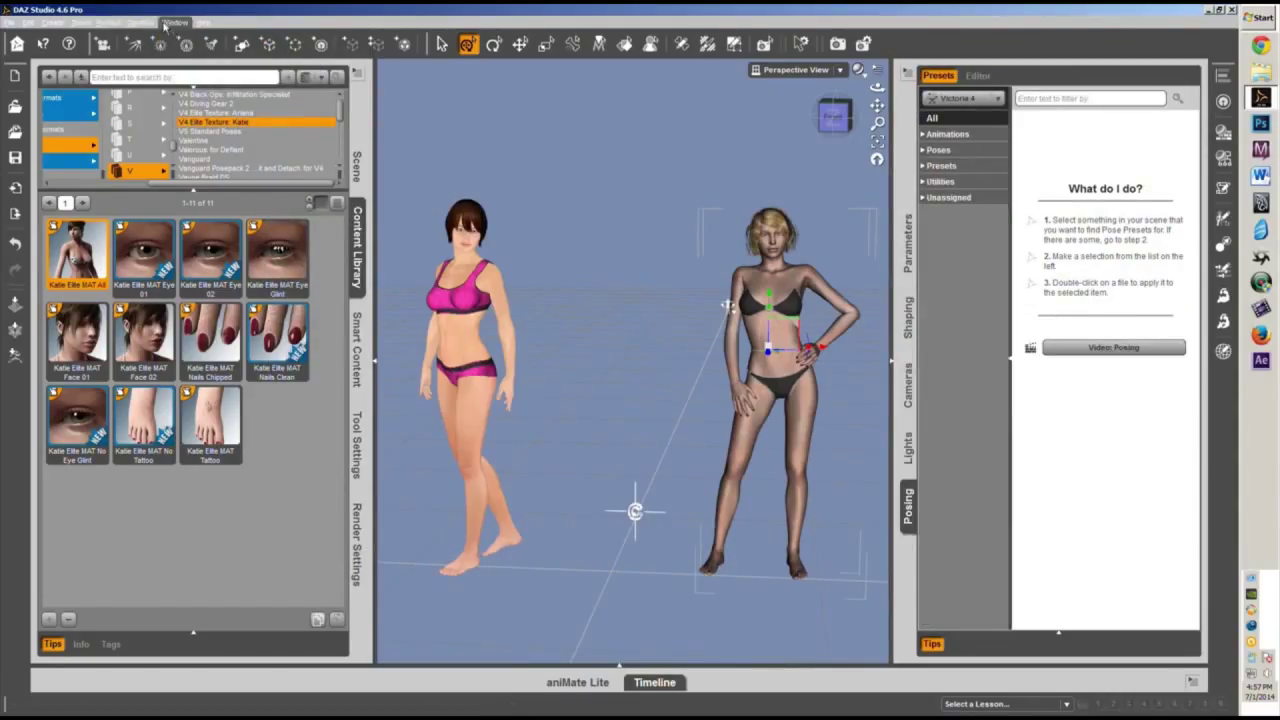
pyautogui.click(174, 22)
pyautogui.moveTo(208, 40)
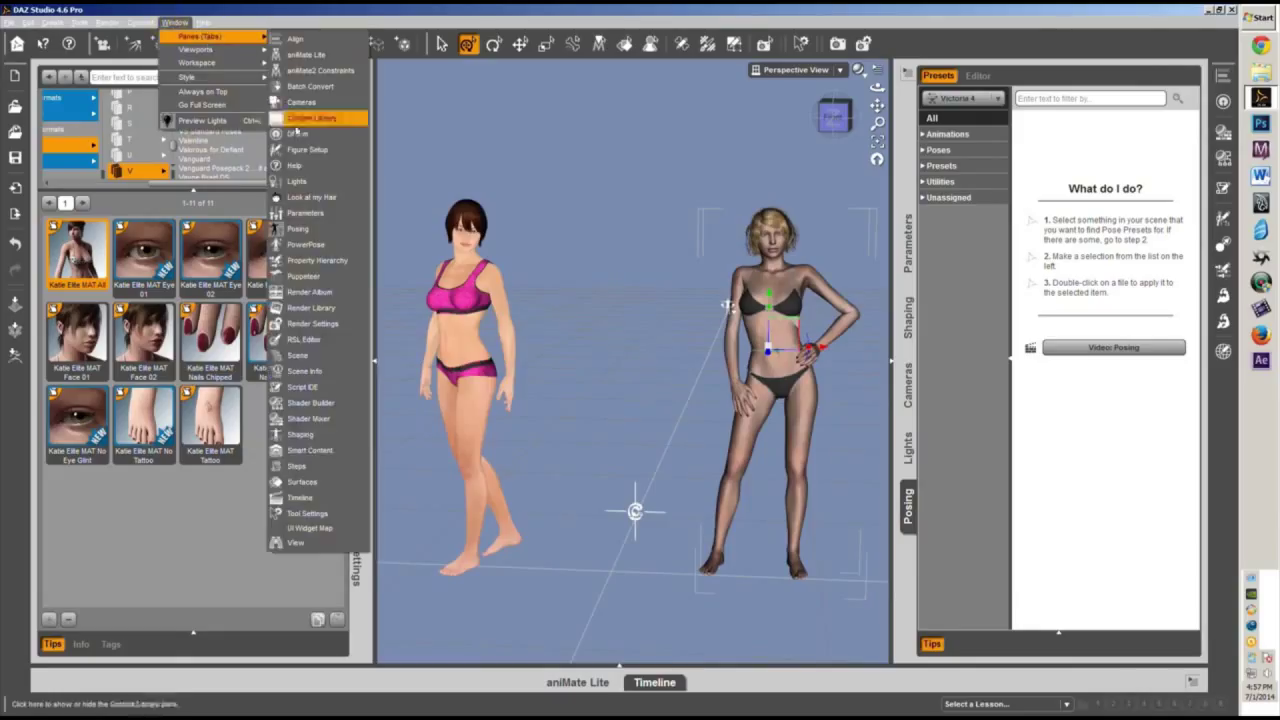
pyautogui.click(318, 482)
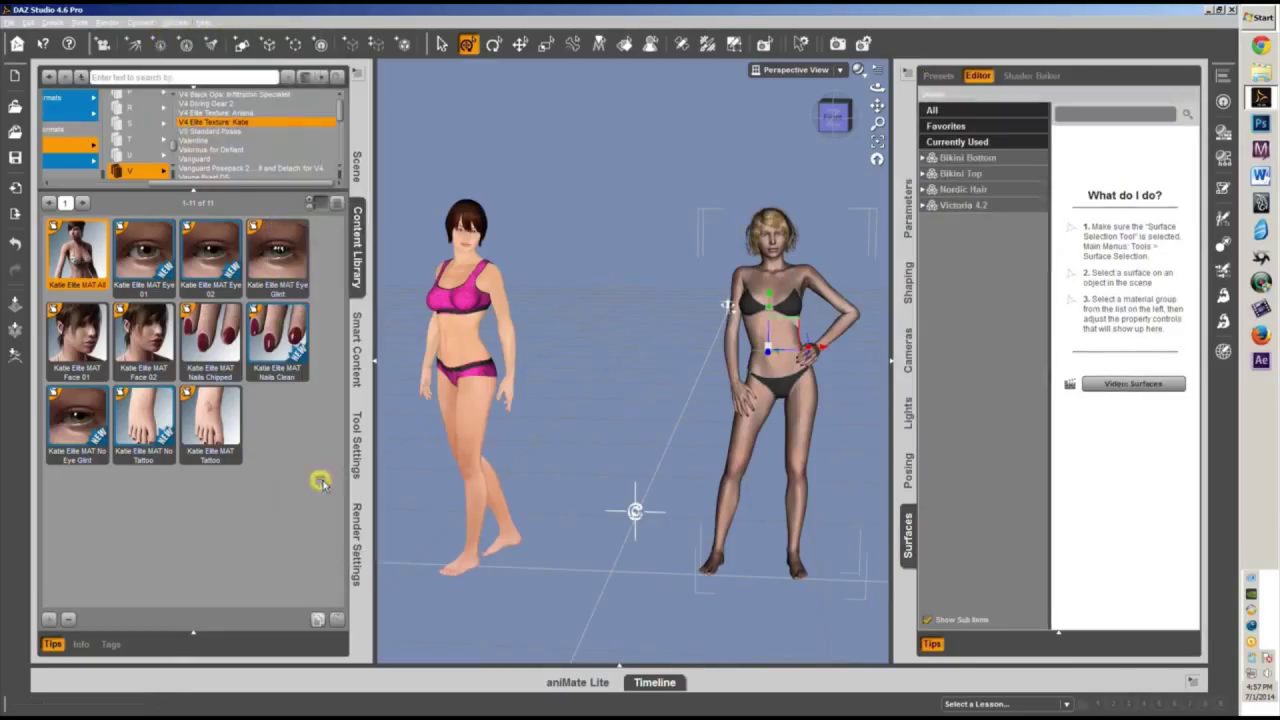
# Expand Victoria 4.2's surface groups and examine the face, torso and arm skin surfaces.
pyautogui.click(923, 206)
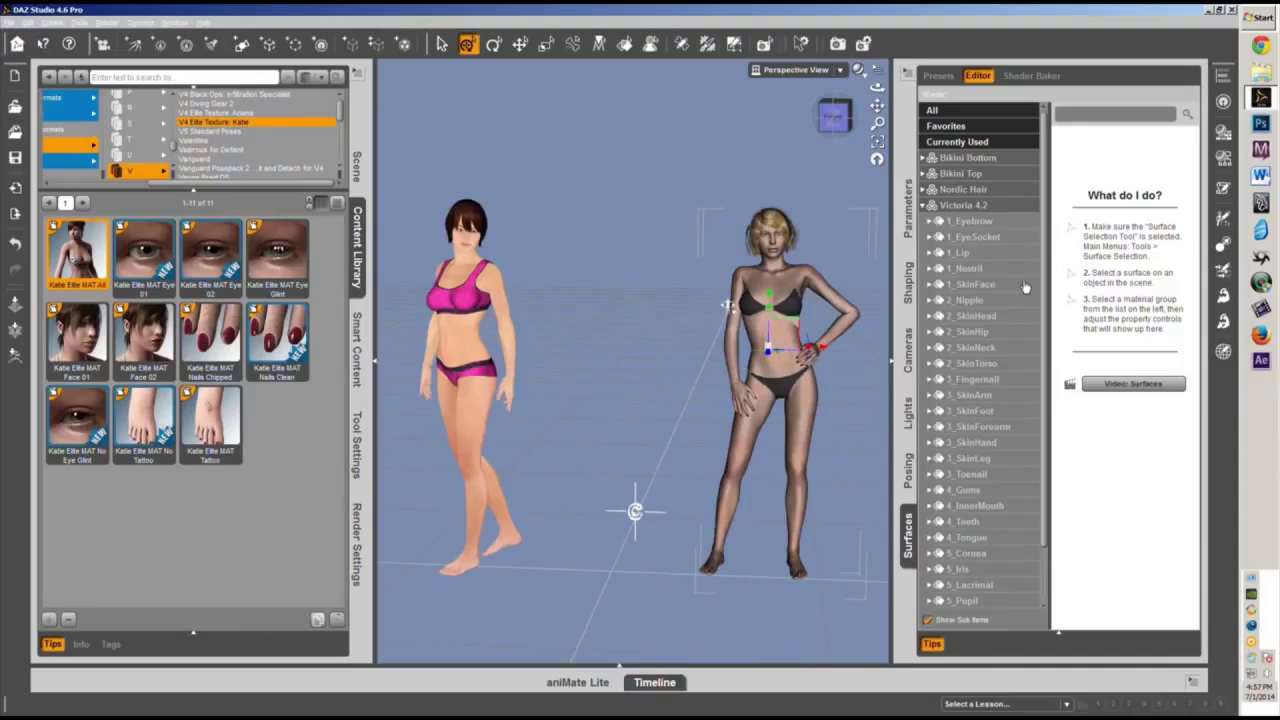
pyautogui.scroll(-3, 1015, 287)
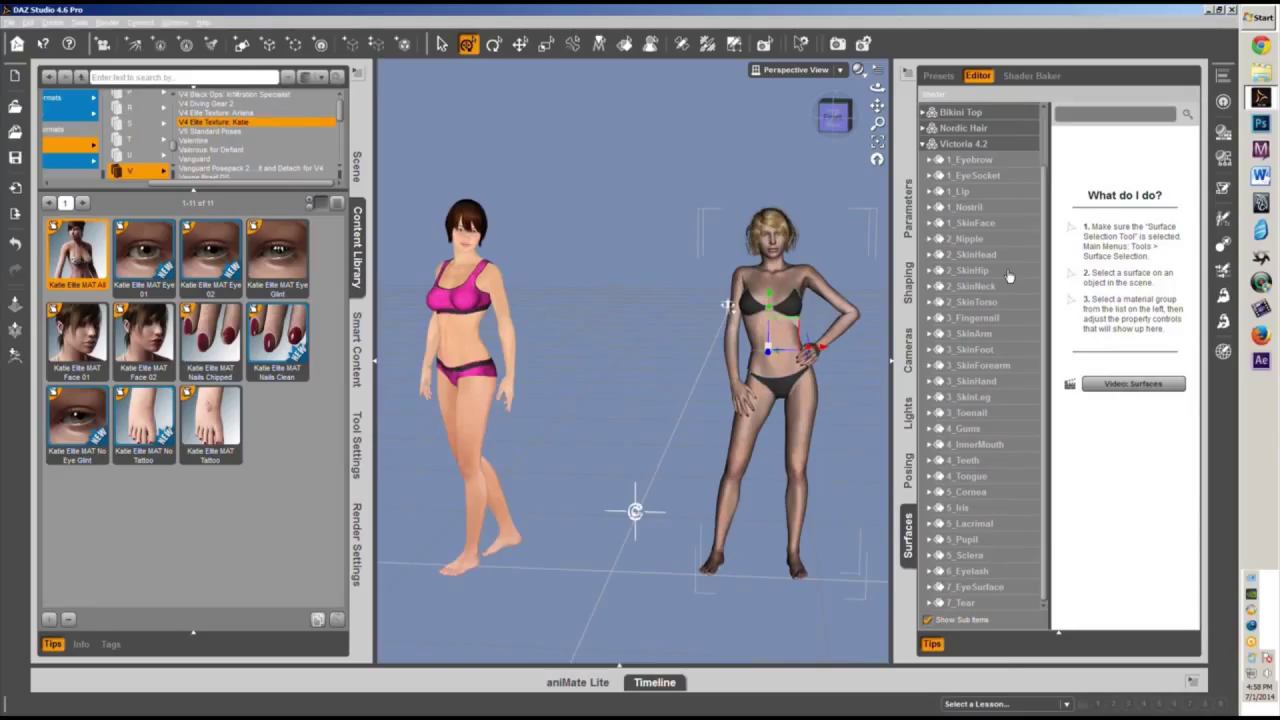
pyautogui.scroll(3, 1010, 270)
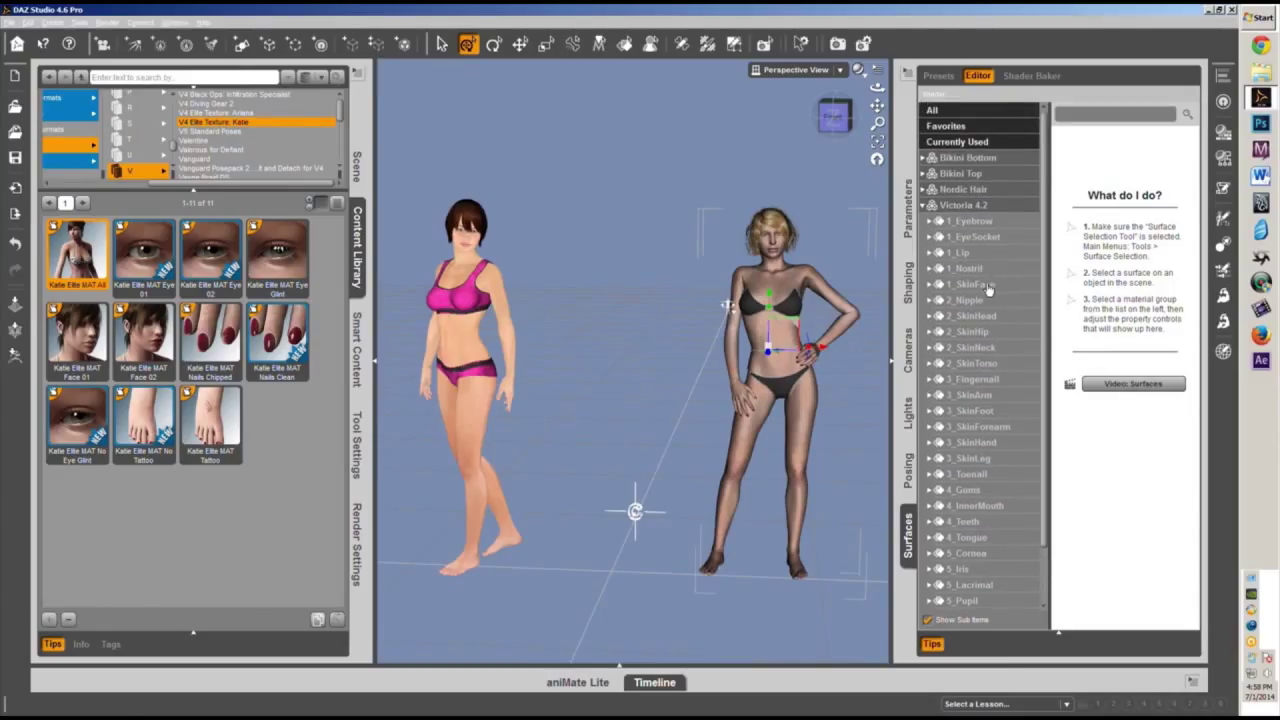
pyautogui.click(975, 285)
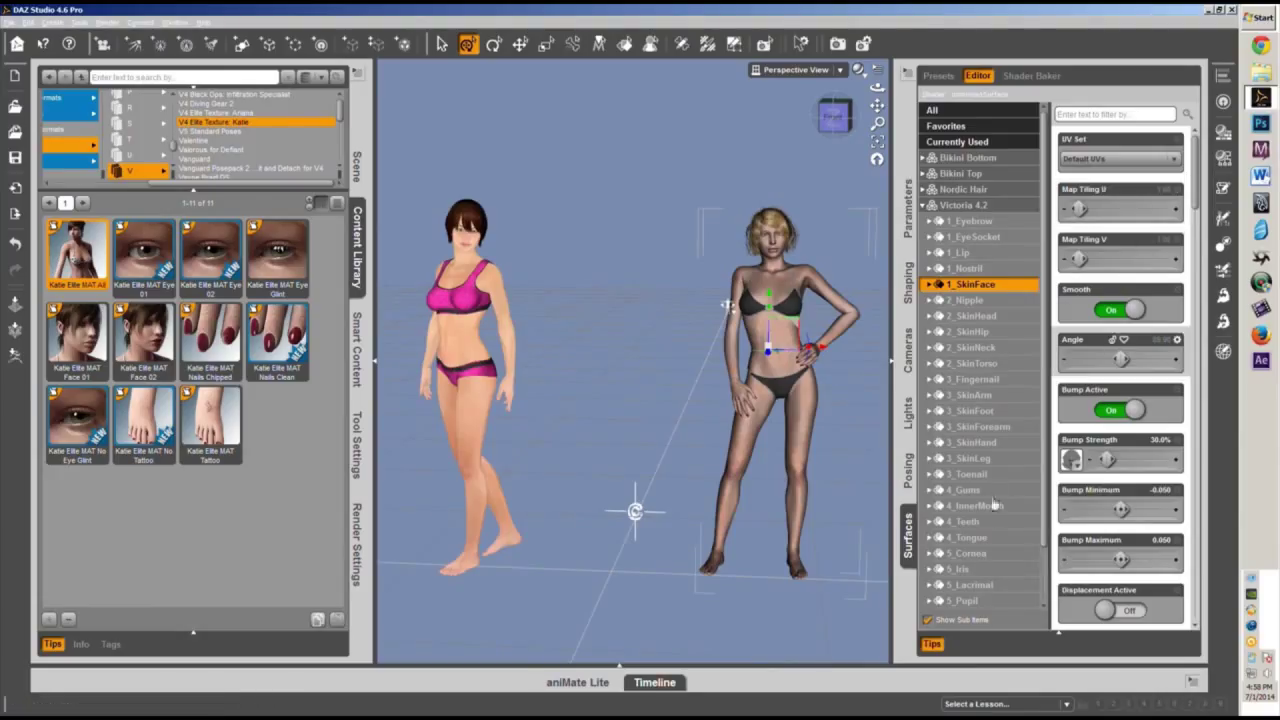
pyautogui.scroll(-2, 978, 573)
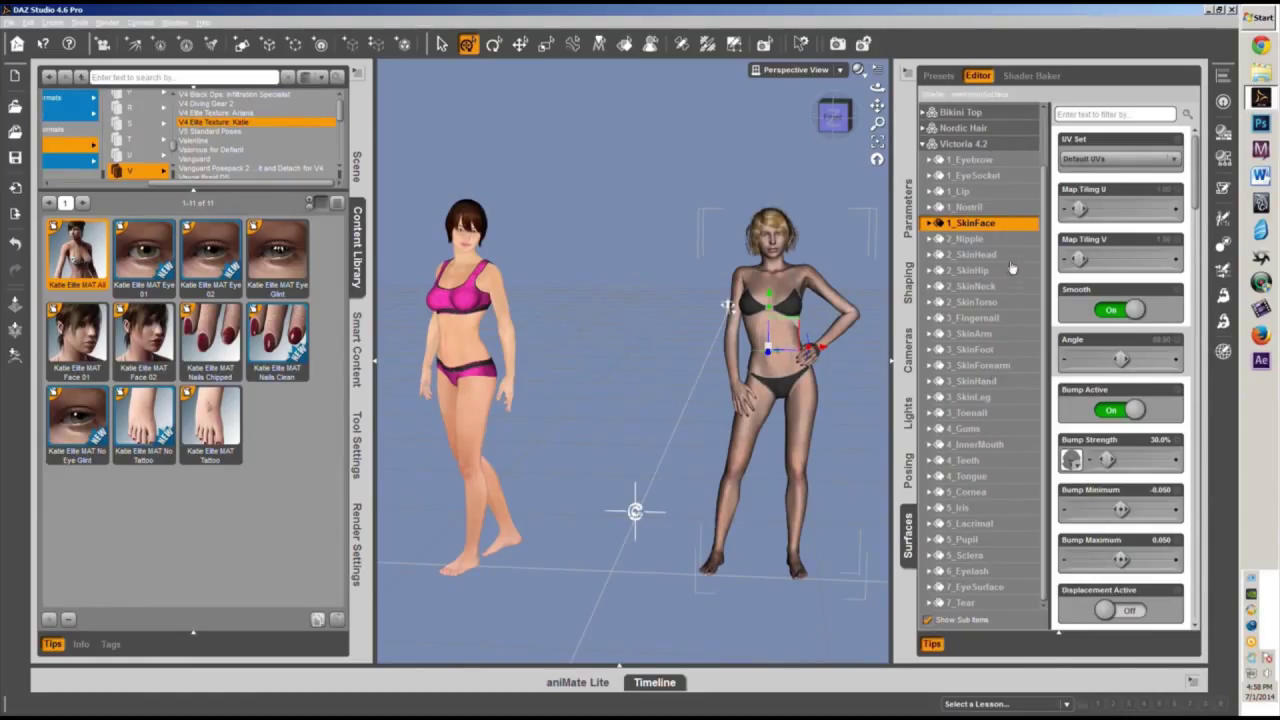
pyautogui.scroll(3, 1012, 259)
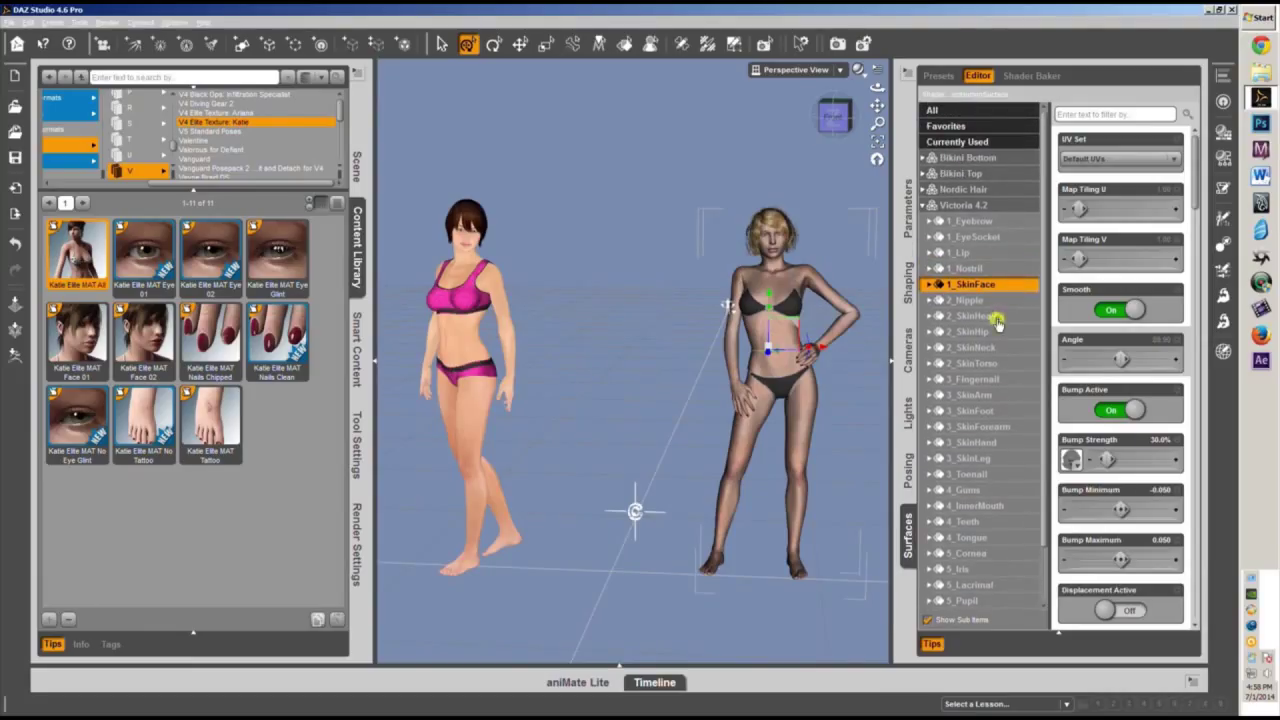
pyautogui.click(997, 318)
pyautogui.click(980, 363)
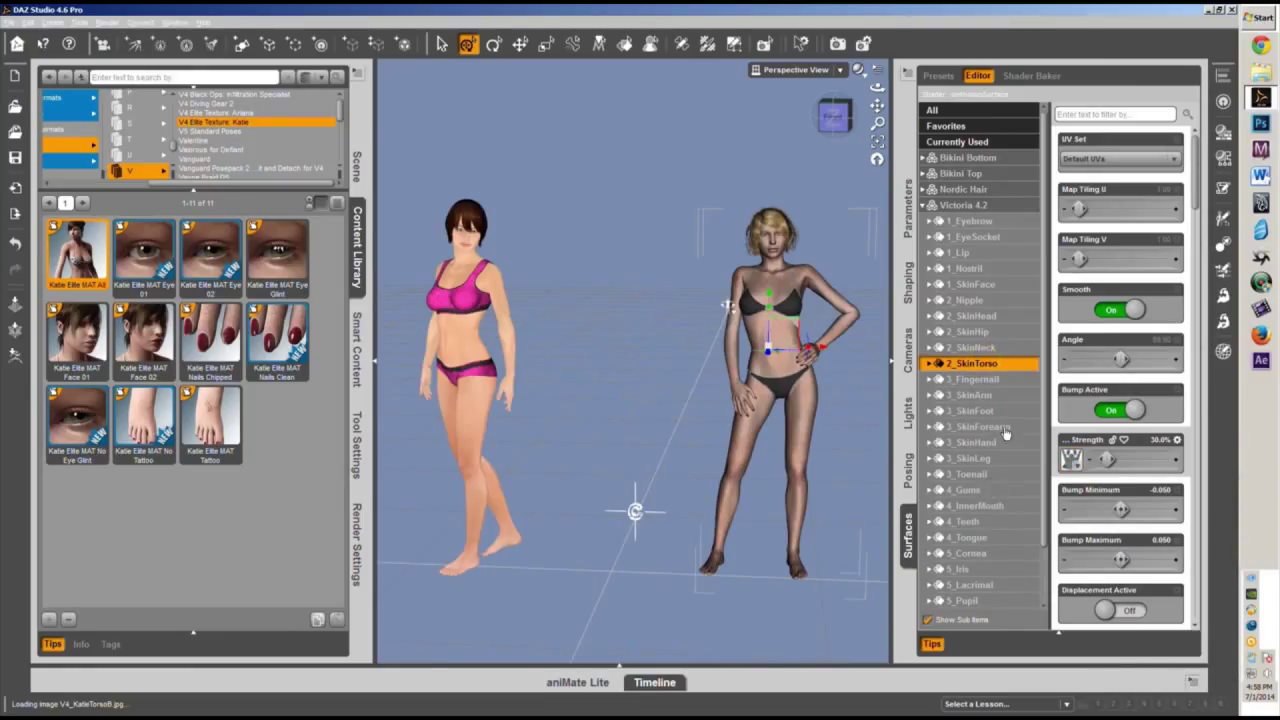
pyautogui.scroll(-3, 995, 530)
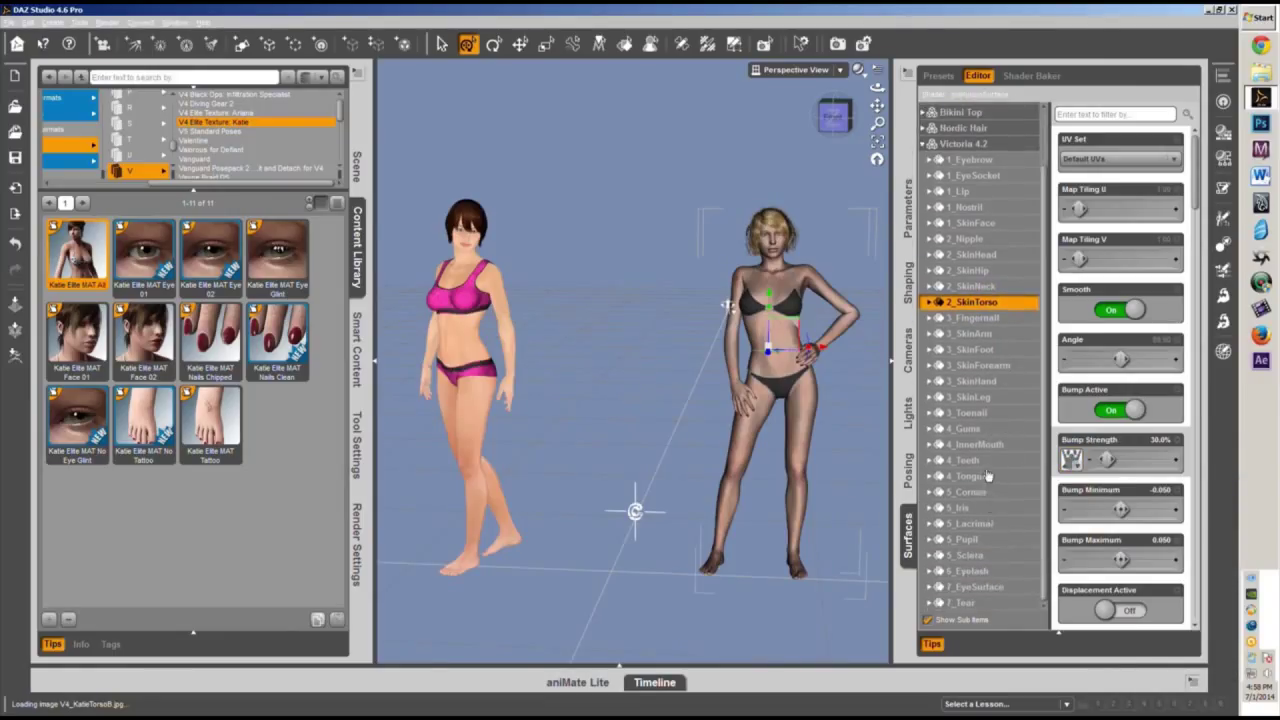
pyautogui.click(994, 337)
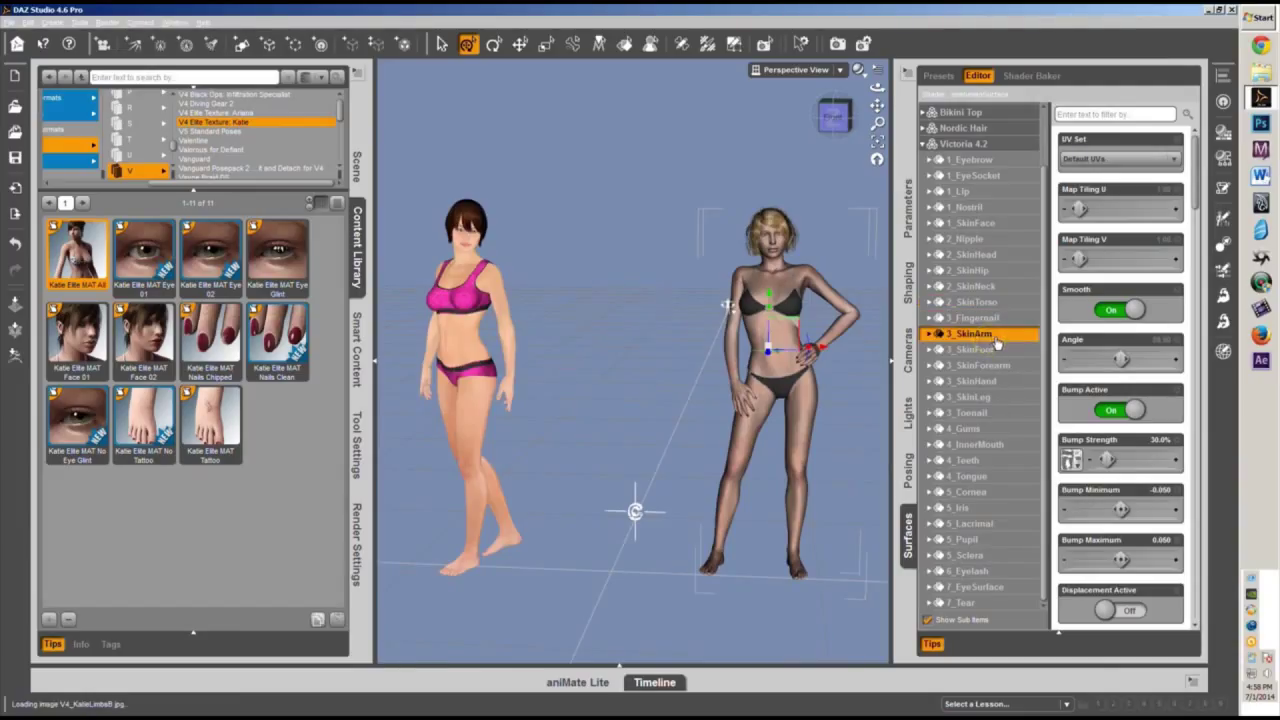
# Browse for an image file for the Diffuse Color map of Victoria 4.2's 1_SkinFace surface.
pyautogui.click(993, 225)
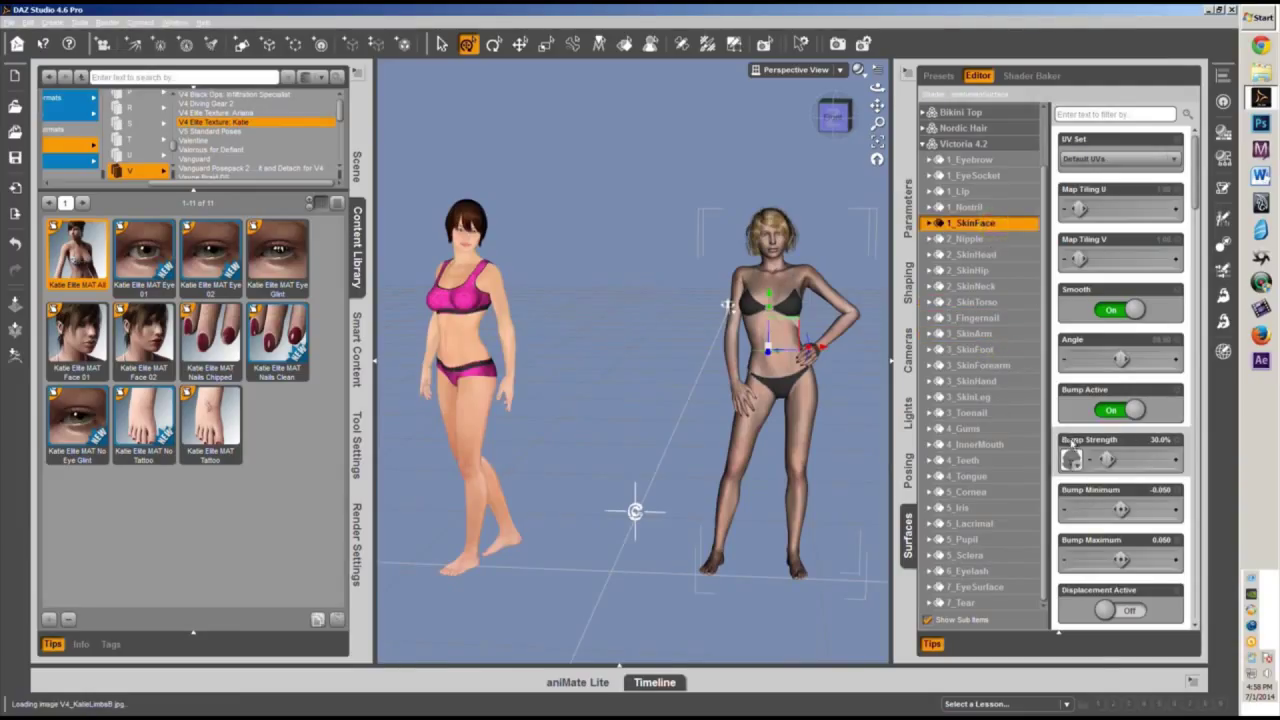
pyautogui.scroll(-10, 1138, 311)
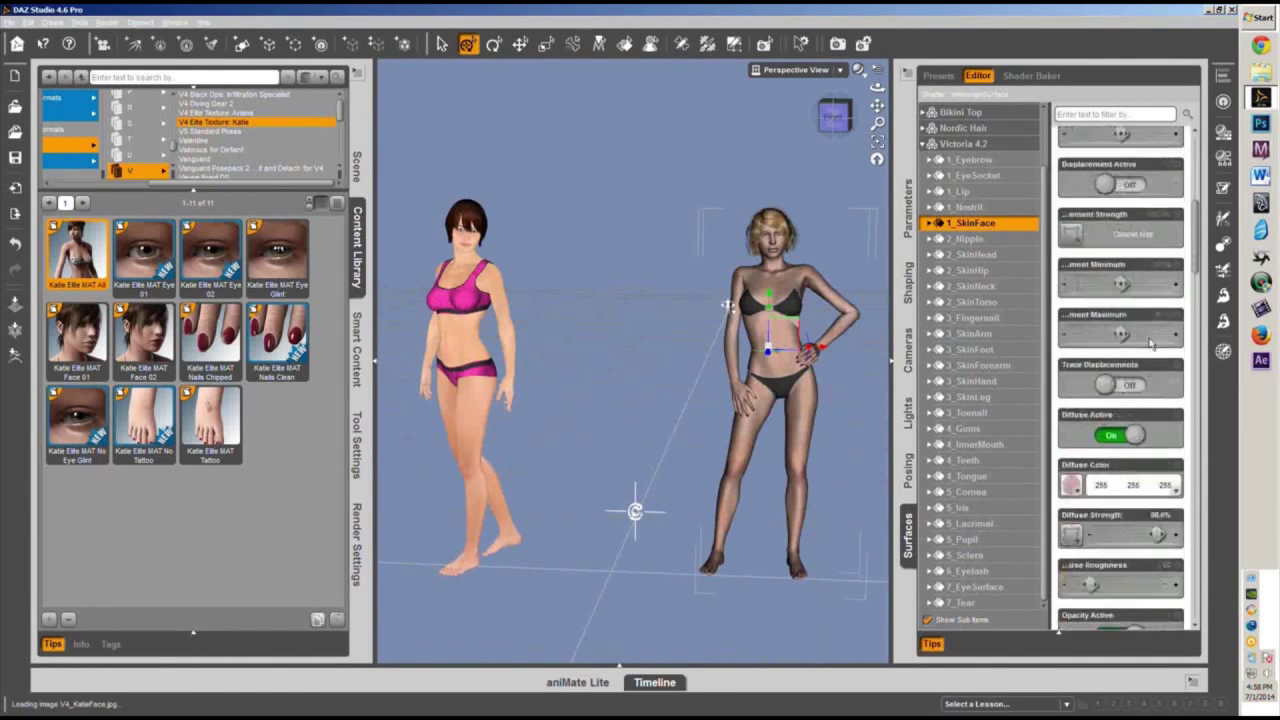
pyautogui.scroll(-2, 1152, 347)
pyautogui.scroll(3, 1110, 330)
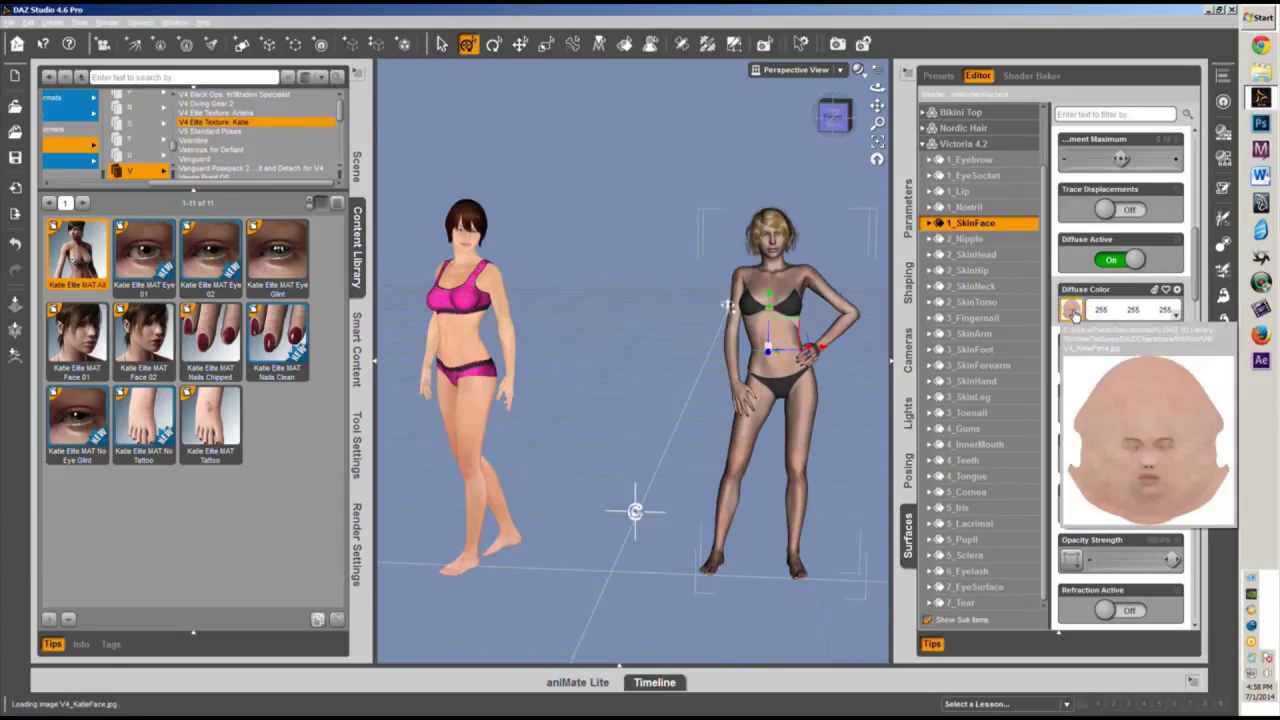
pyautogui.rightClick(1074, 312)
pyautogui.click(1072, 310)
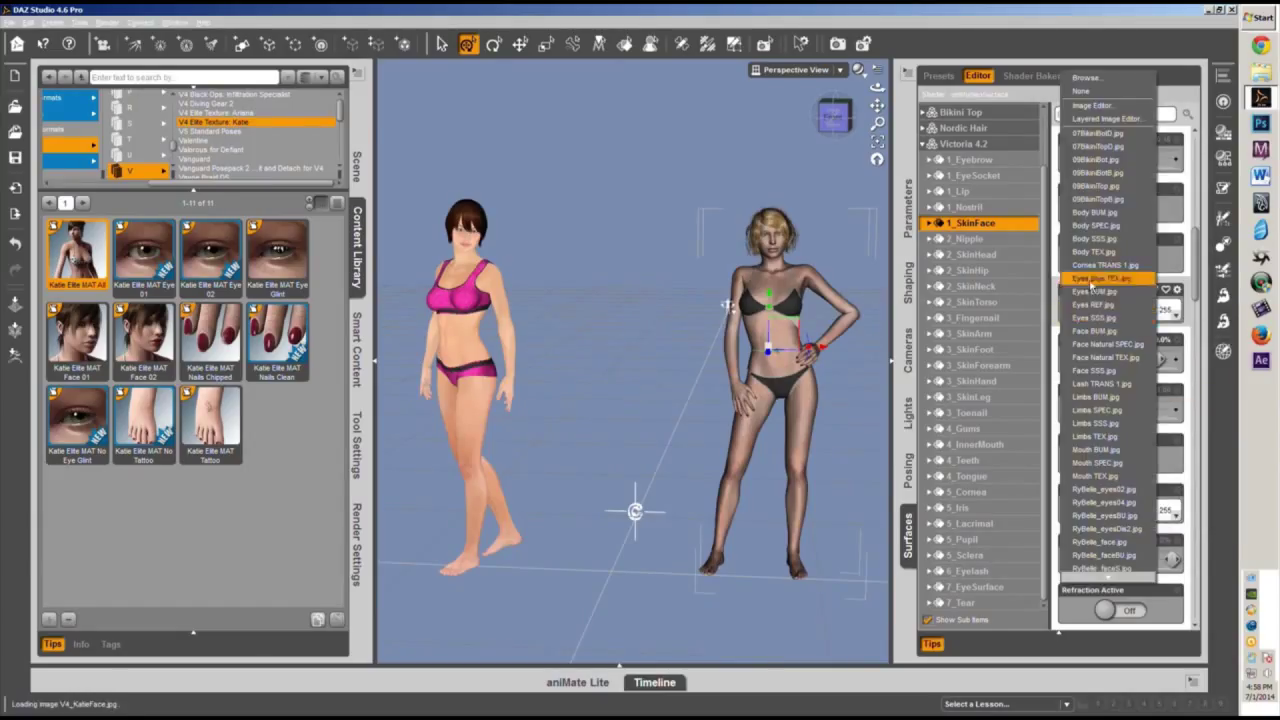
pyautogui.click(1105, 78)
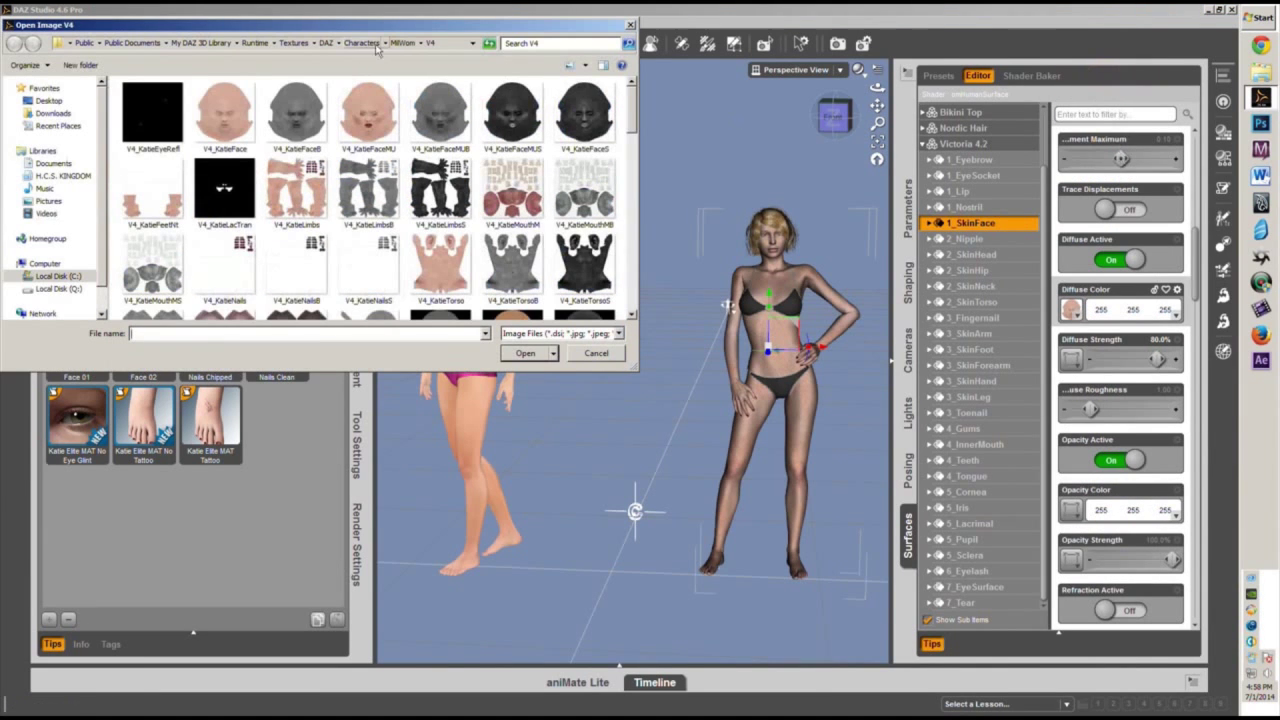
# Copy the folder path of the Katie texture images and dismiss the file dialog without choosing an image.
pyautogui.click(446, 44)
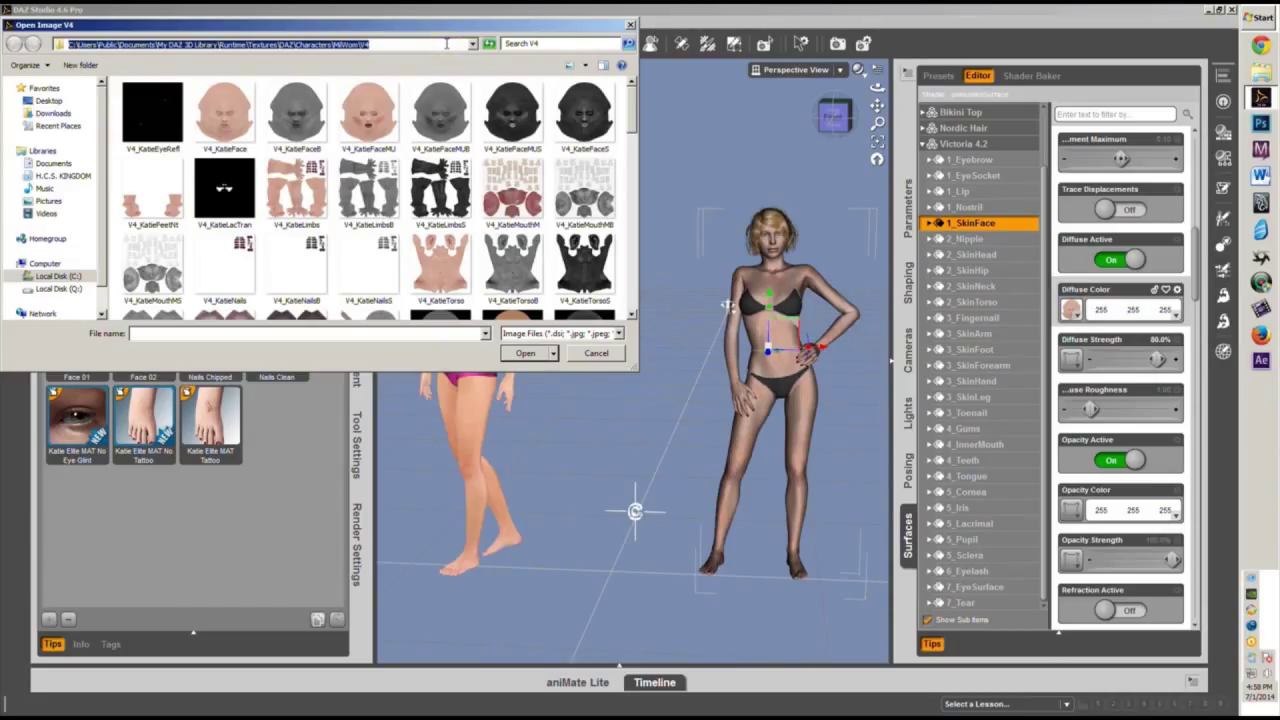
pyautogui.rightClick(446, 44)
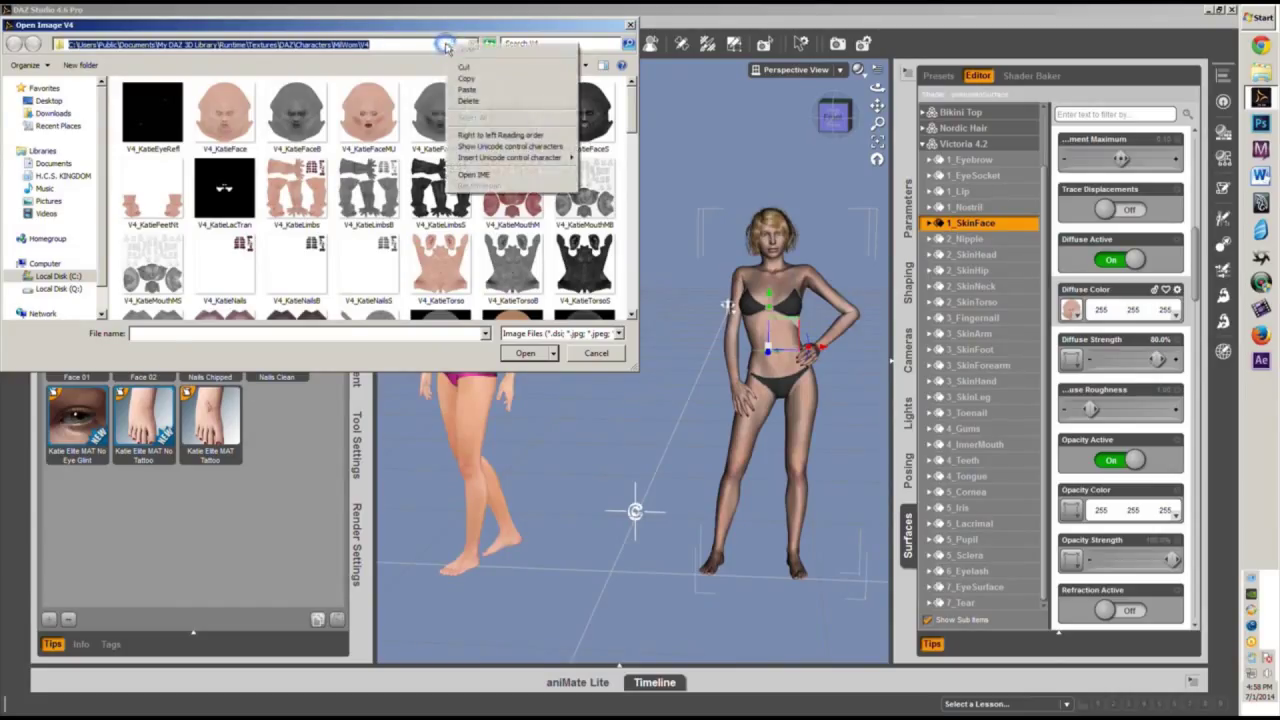
pyautogui.click(465, 78)
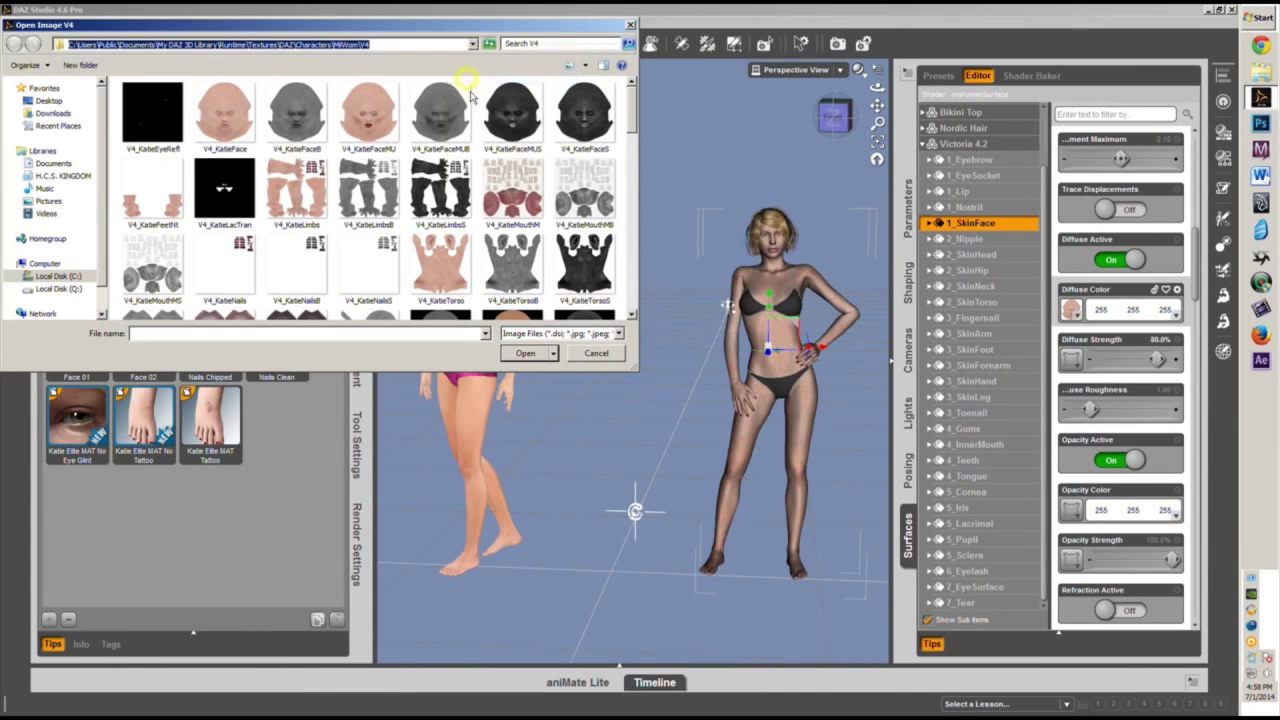
pyautogui.click(595, 354)
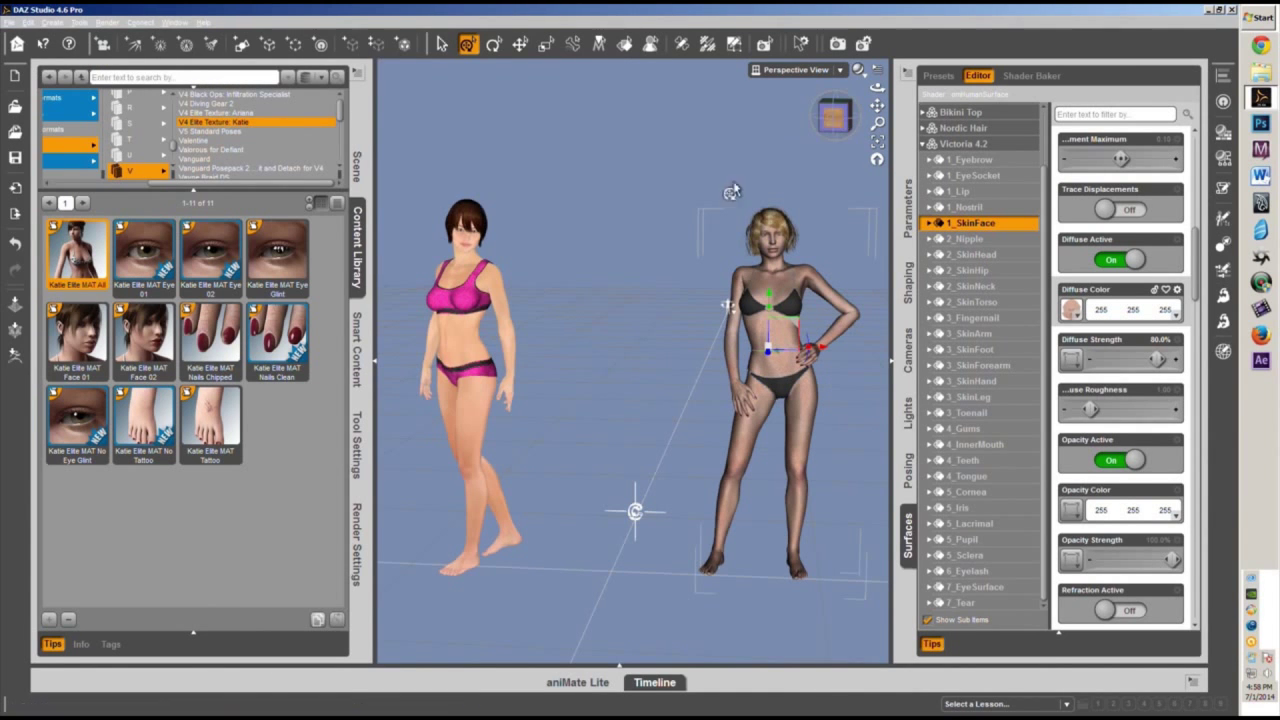
# Select the Victoria 6 figure and frame it closer and centered in the viewport.
pyautogui.click(466, 342)
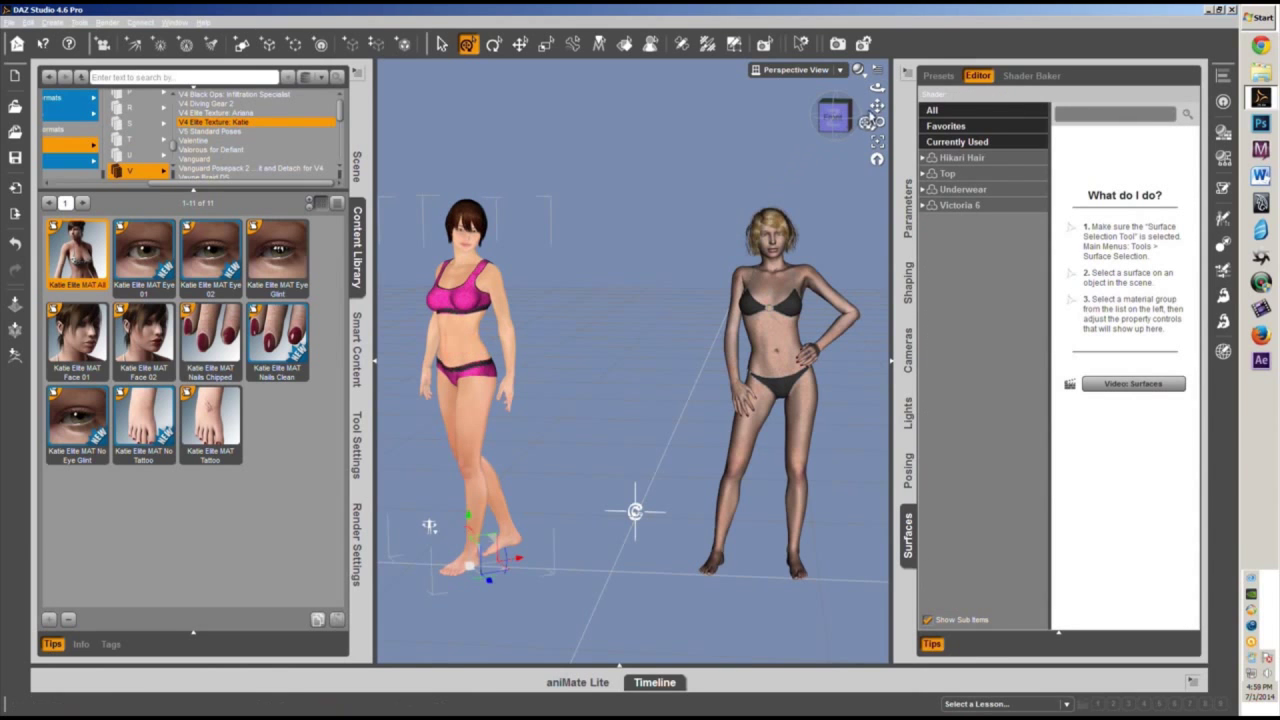
pyautogui.moveTo(877, 104); pyautogui.dragTo(920, 106)
pyautogui.moveTo(836, 118); pyautogui.dragTo(873, 364)
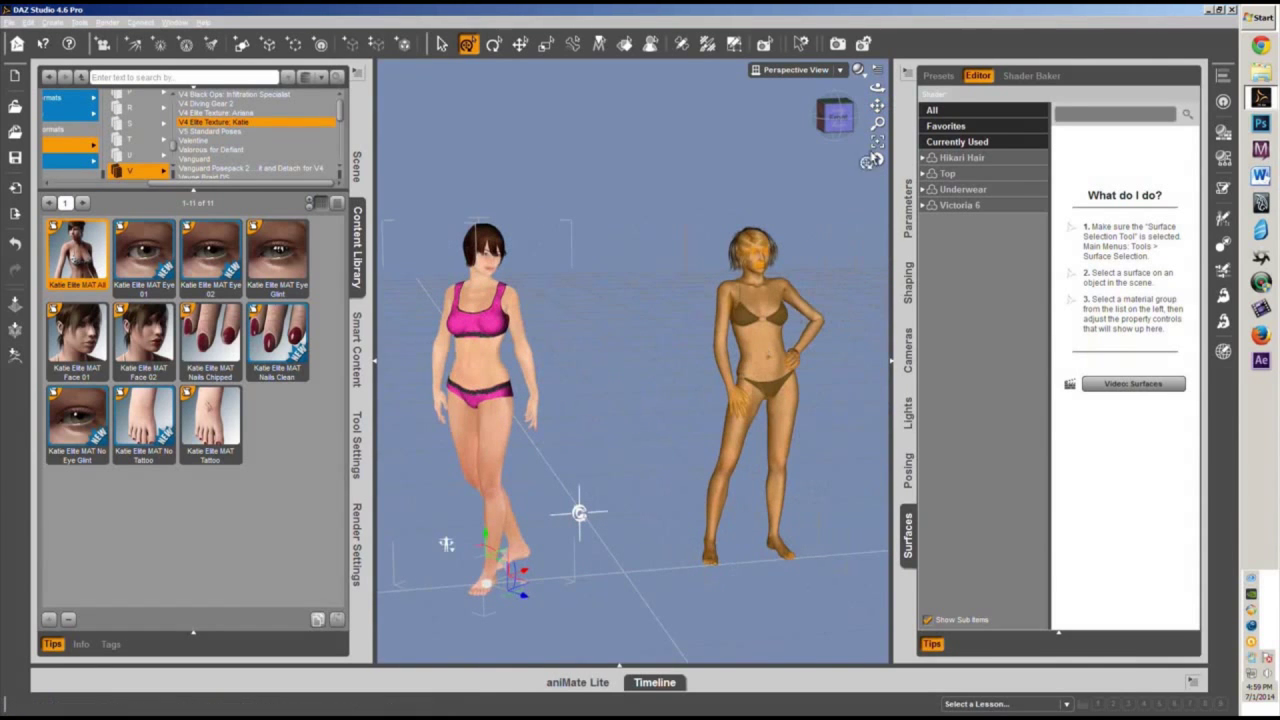
pyautogui.moveTo(840, 106); pyautogui.dragTo(965, 105)
pyautogui.scroll(5, 652, 297)
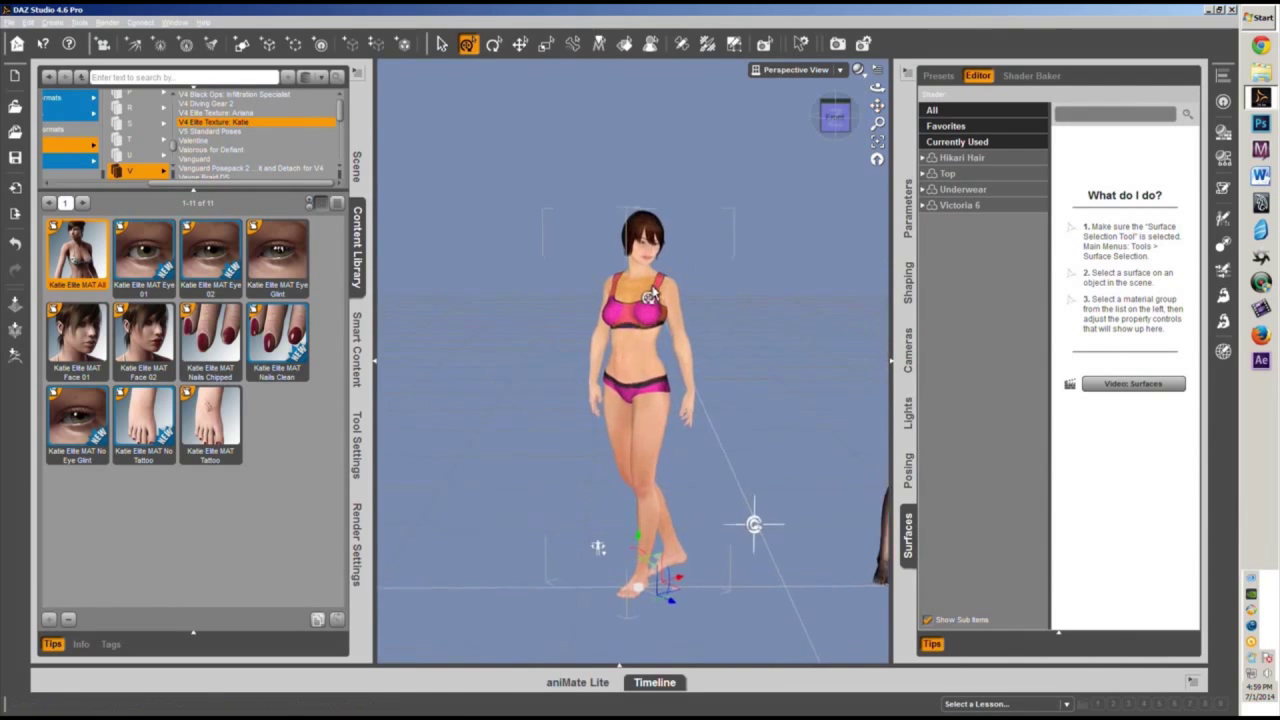
pyautogui.moveTo(851, 120); pyautogui.dragTo(832, 116)
pyautogui.click(832, 116)
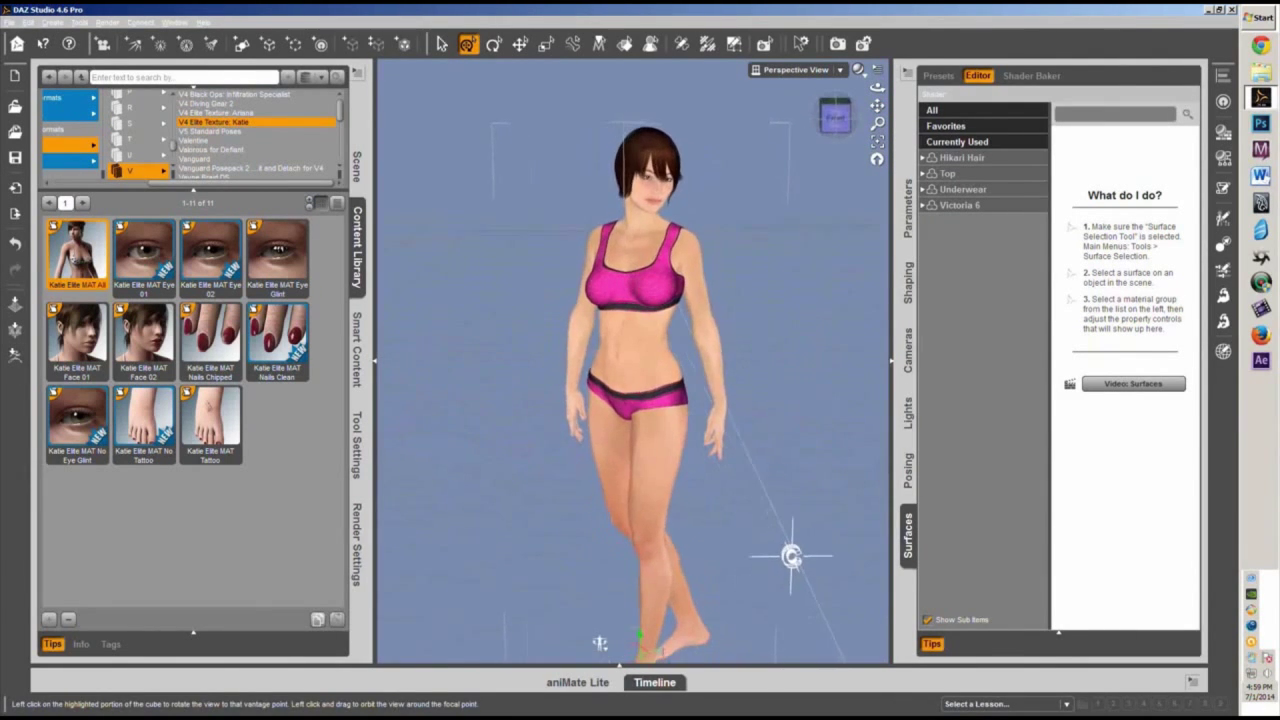
# Expand Victoria 6's Surfaces group and select its Face and Lips surfaces together.
pyautogui.click(924, 205)
pyautogui.click(925, 206)
pyautogui.click(925, 205)
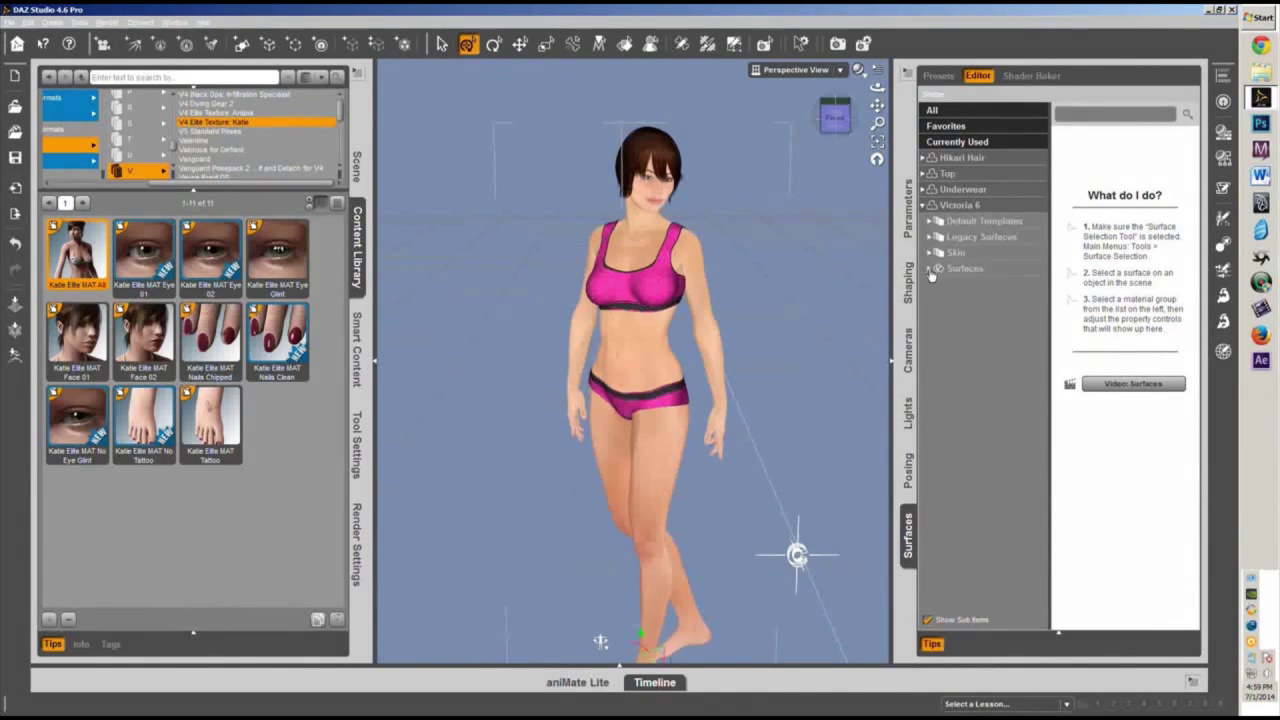
pyautogui.click(930, 270)
pyautogui.click(930, 270)
pyautogui.click(930, 270)
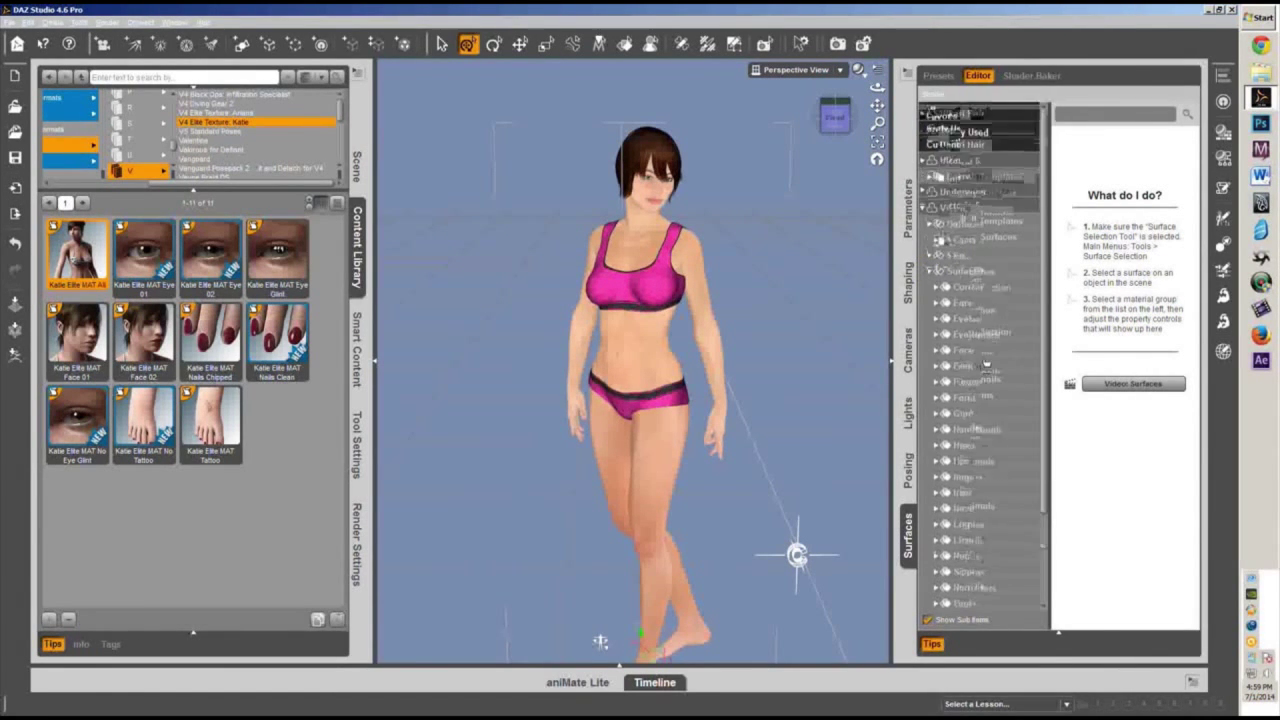
pyautogui.scroll(-3, 985, 367)
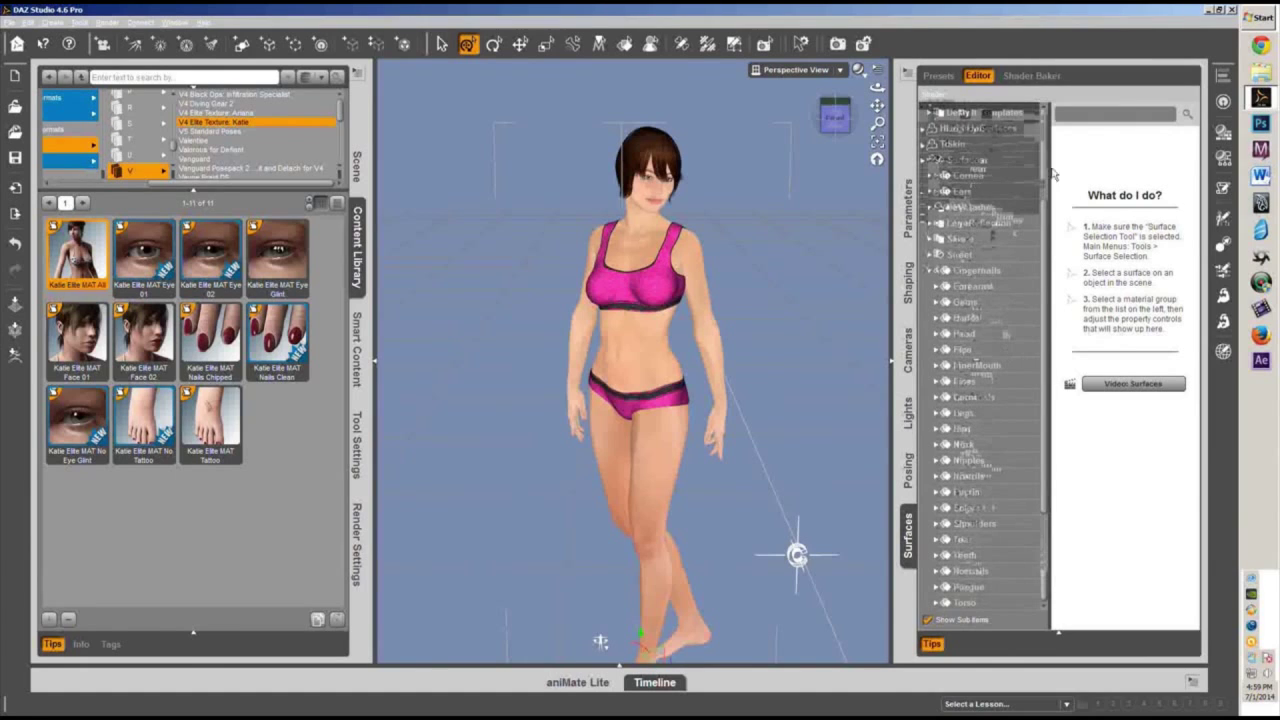
pyautogui.click(983, 240)
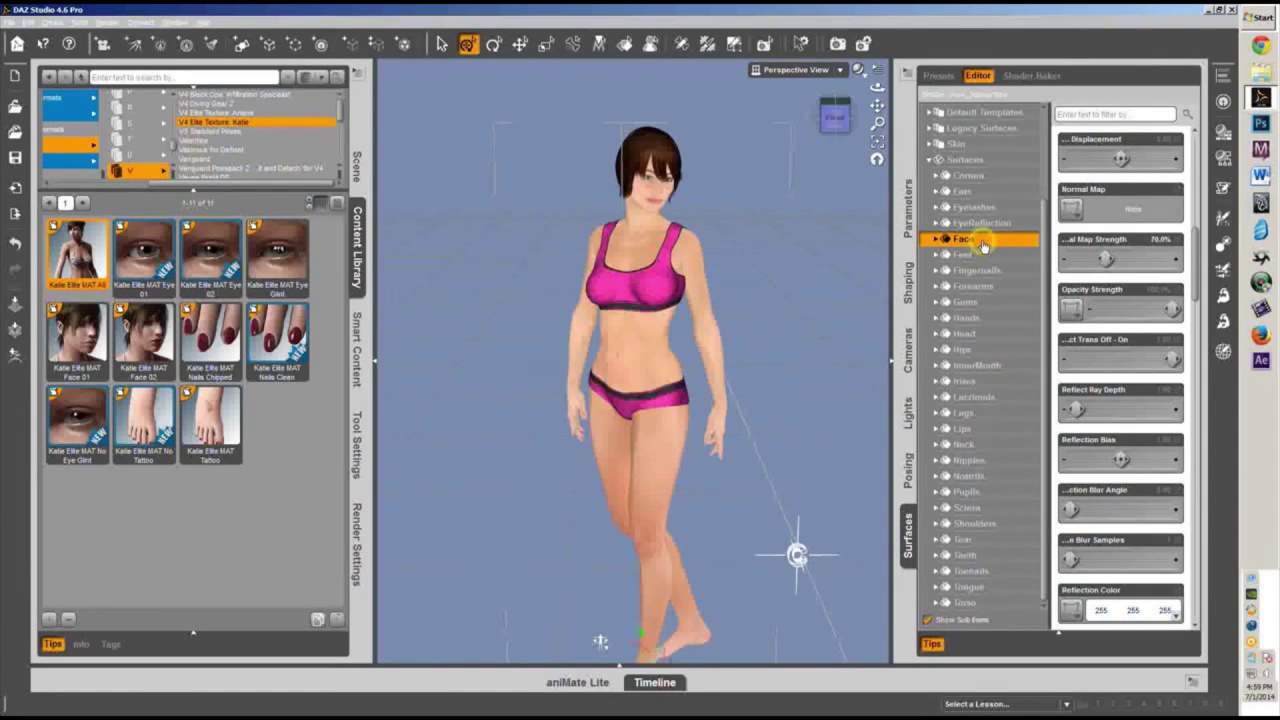
pyautogui.keyDown('ctrl'); pyautogui.click(979, 429); pyautogui.keyUp('ctrl')
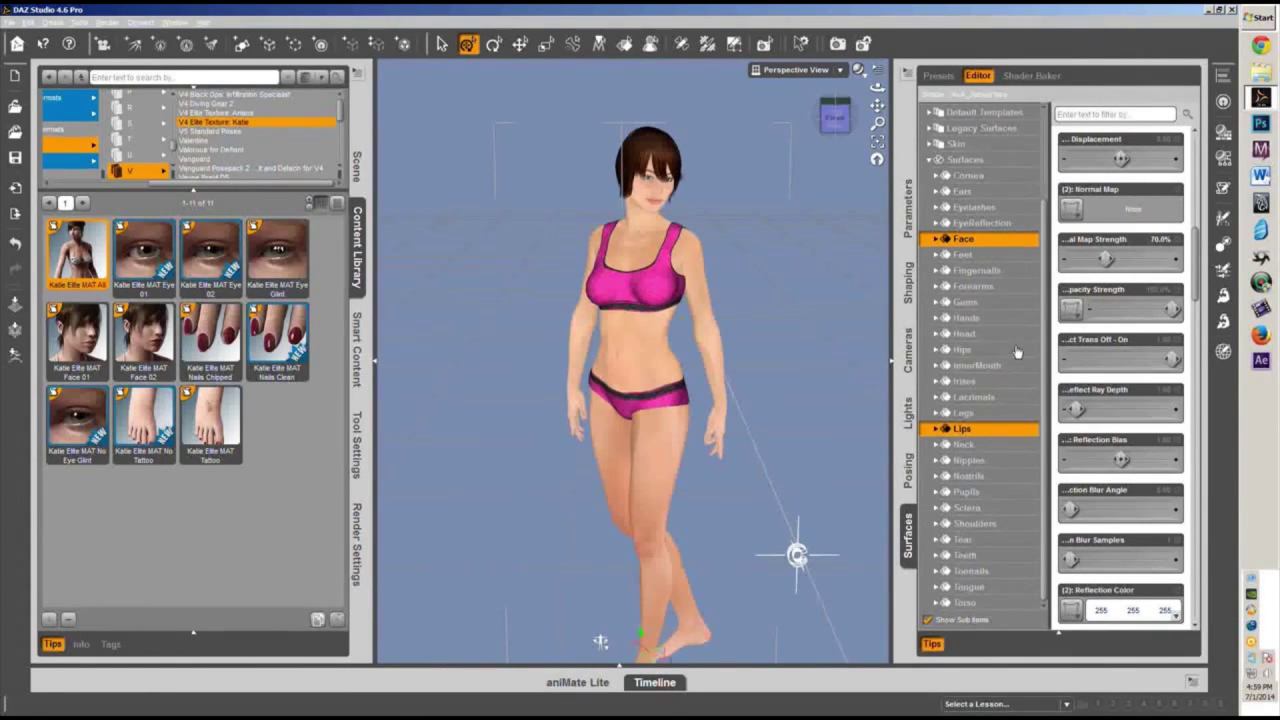
# Load V4_KatieFaceMU from the copied MilWom\V4 texture folder as the Diffuse Color map of the Face and Lips surfaces.
pyautogui.scroll(6, 1190, 342)
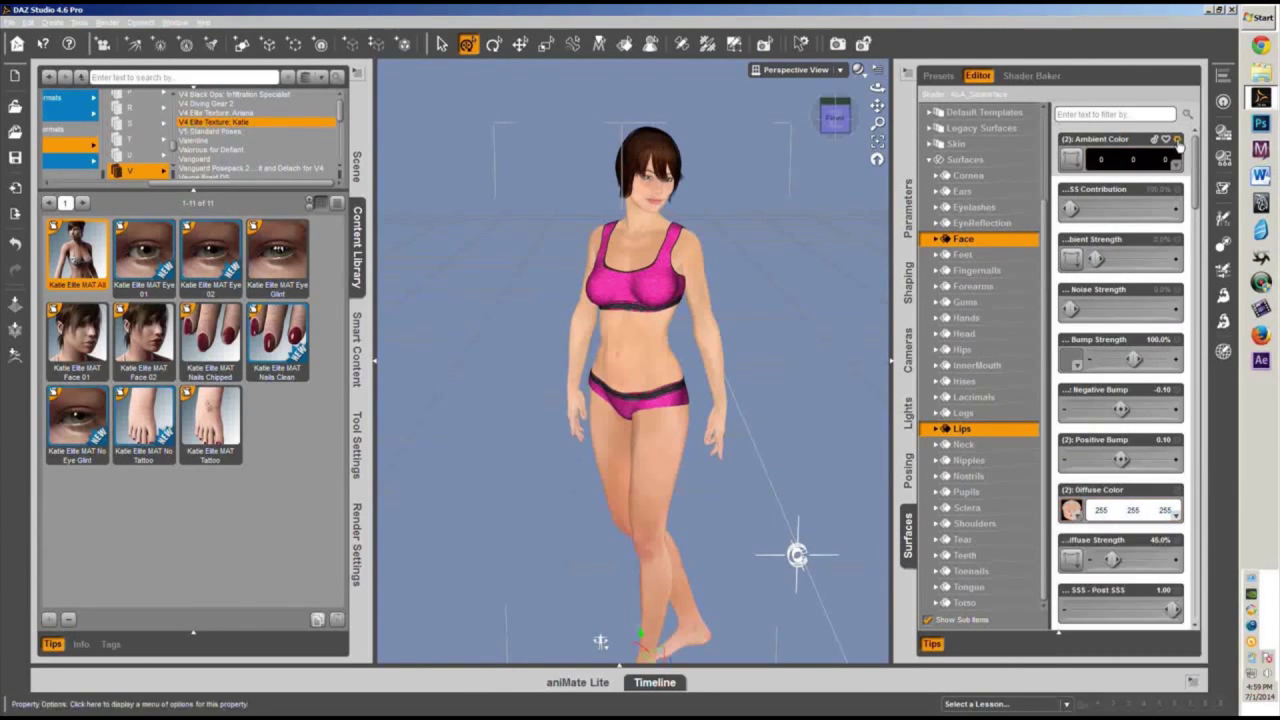
pyautogui.click(1071, 158)
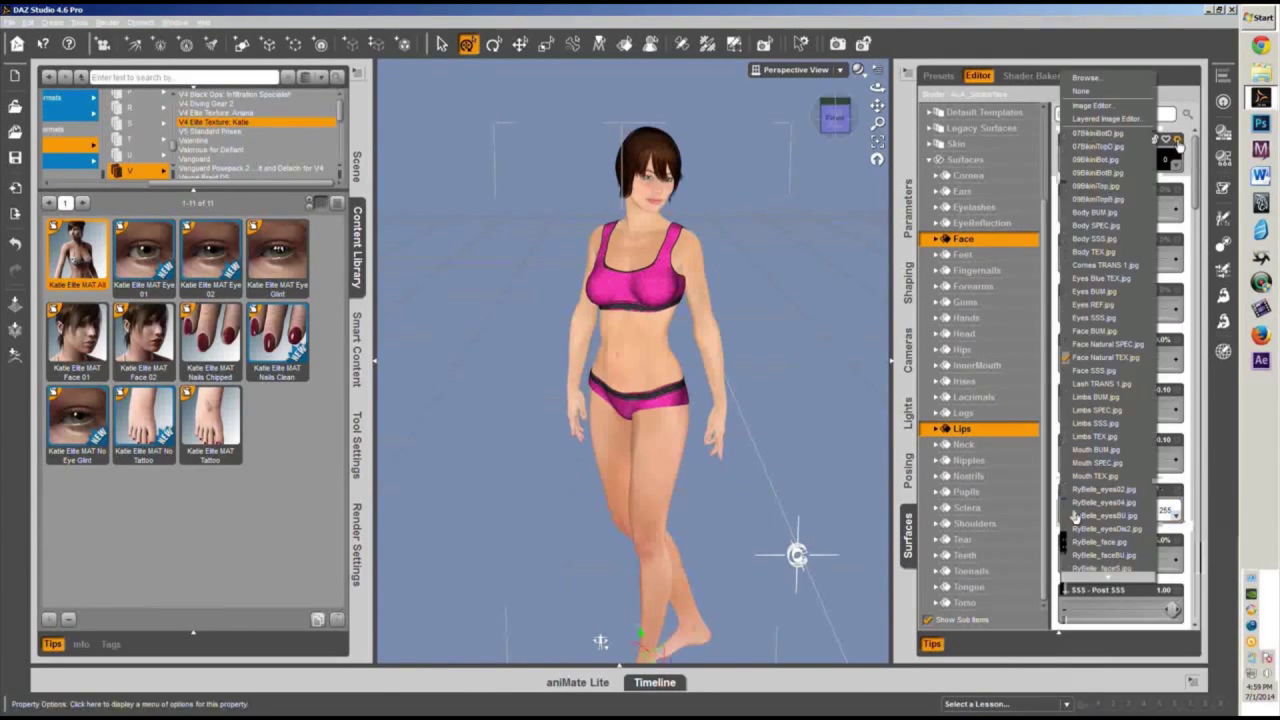
pyautogui.click(1086, 78)
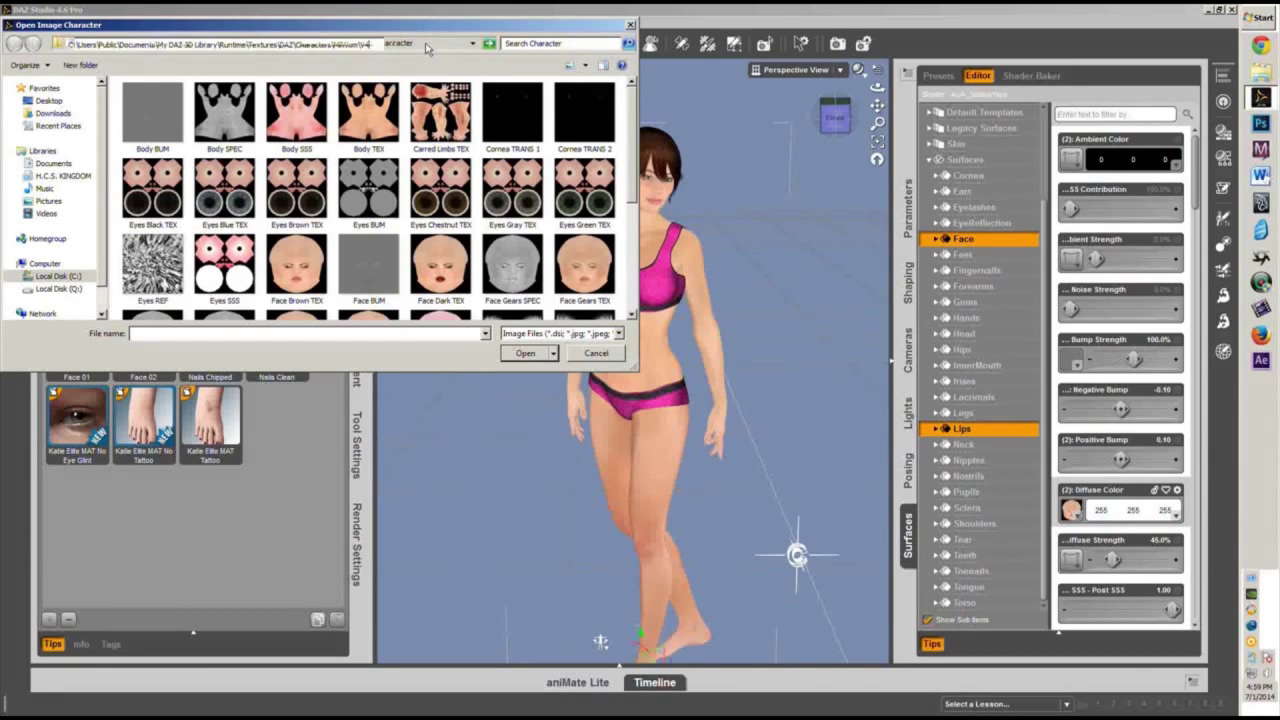
pyautogui.click(425, 44)
pyautogui.rightClick(425, 44)
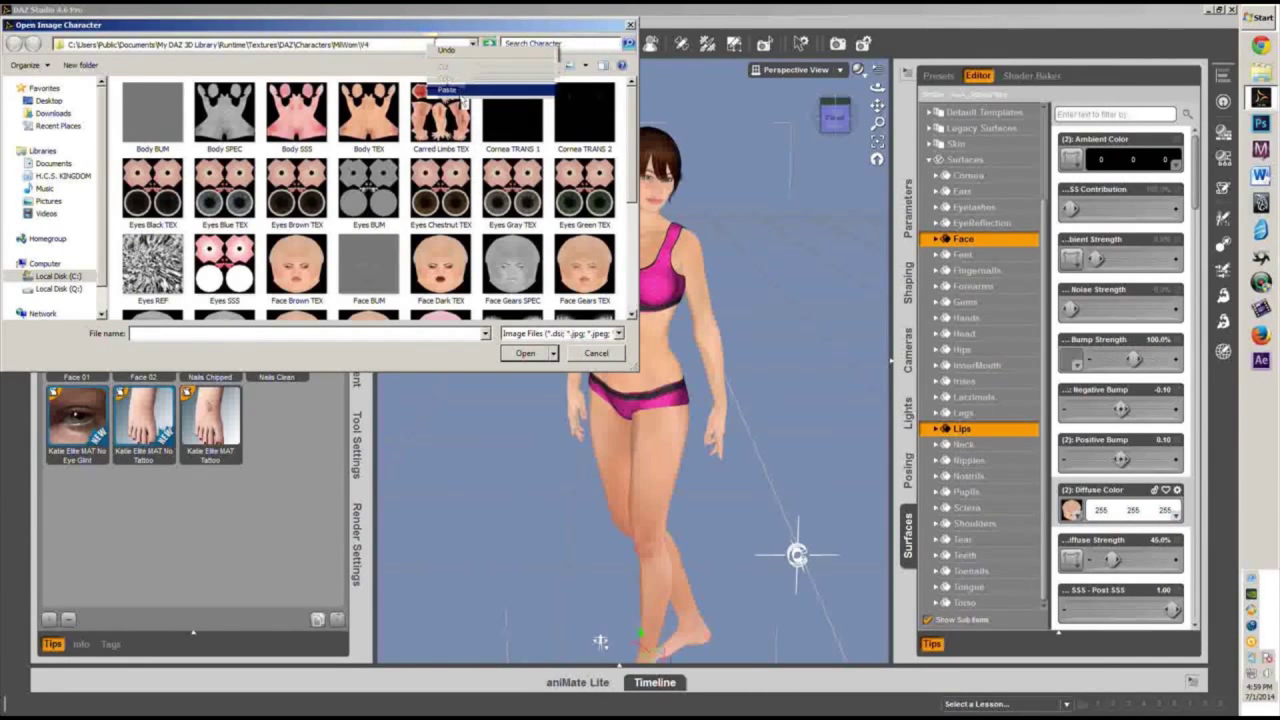
pyautogui.click(390, 43)
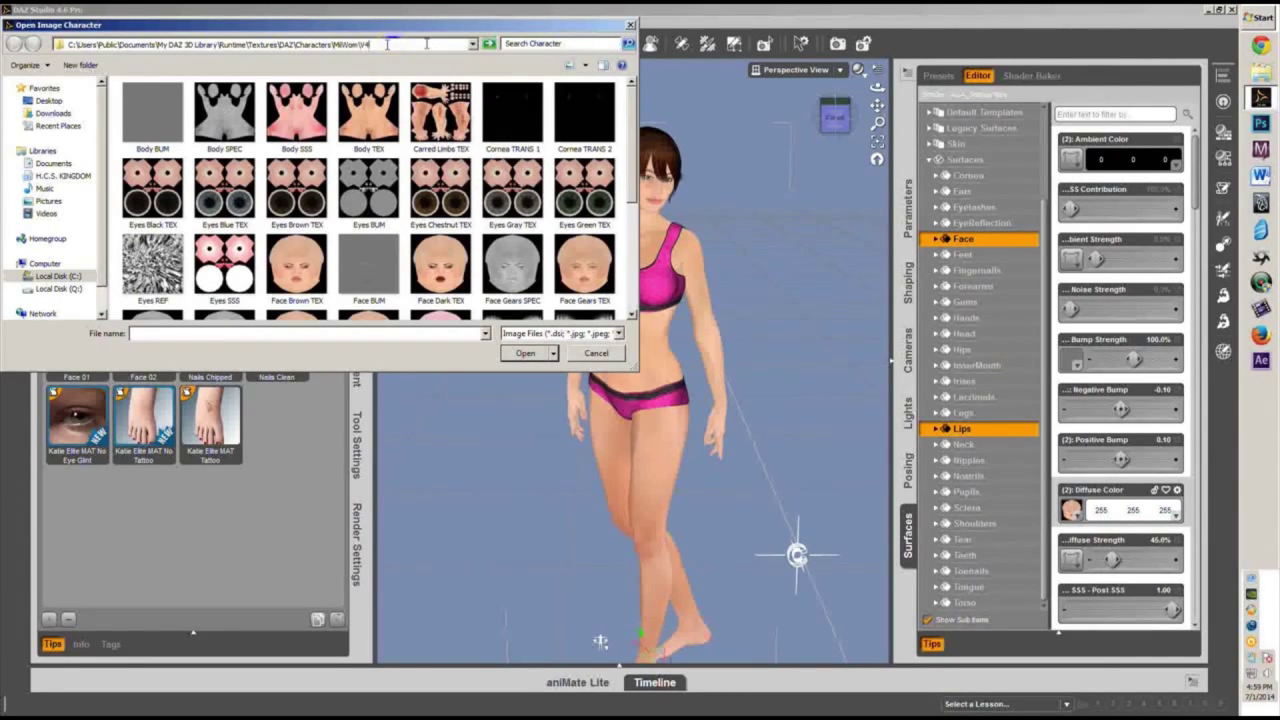
pyautogui.press('Return')
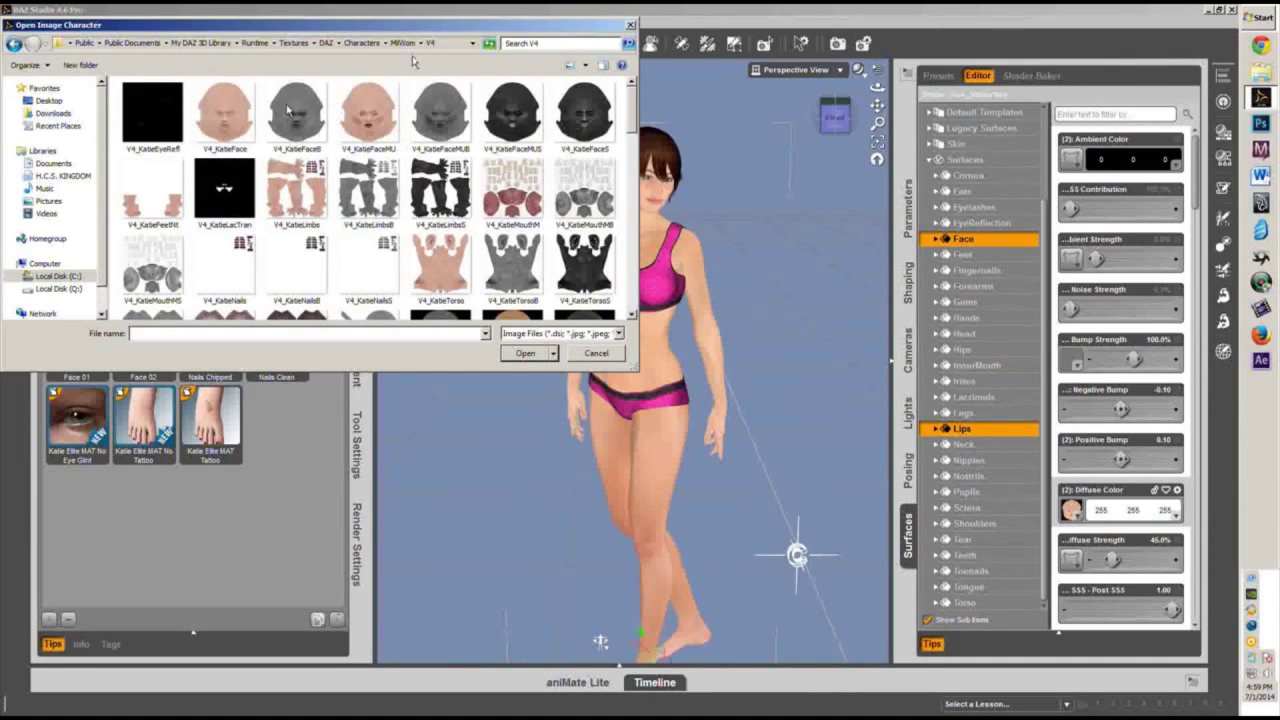
pyautogui.click(367, 122)
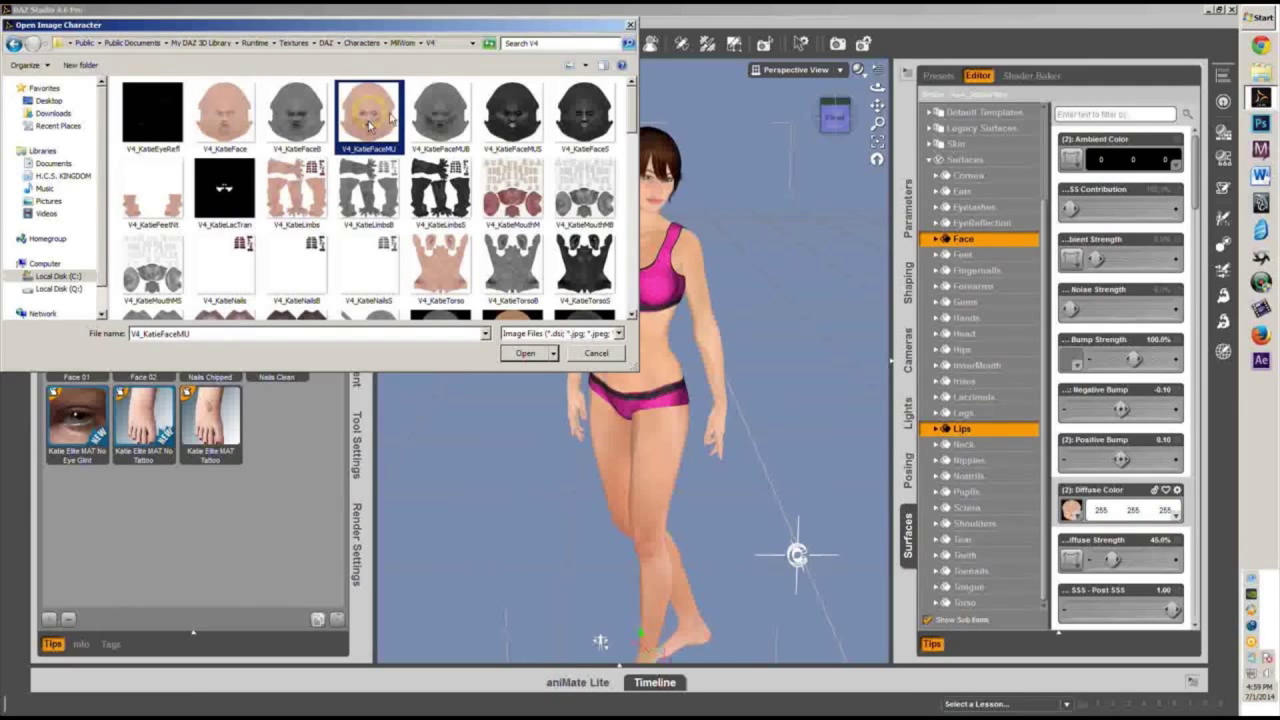
pyautogui.click(525, 353)
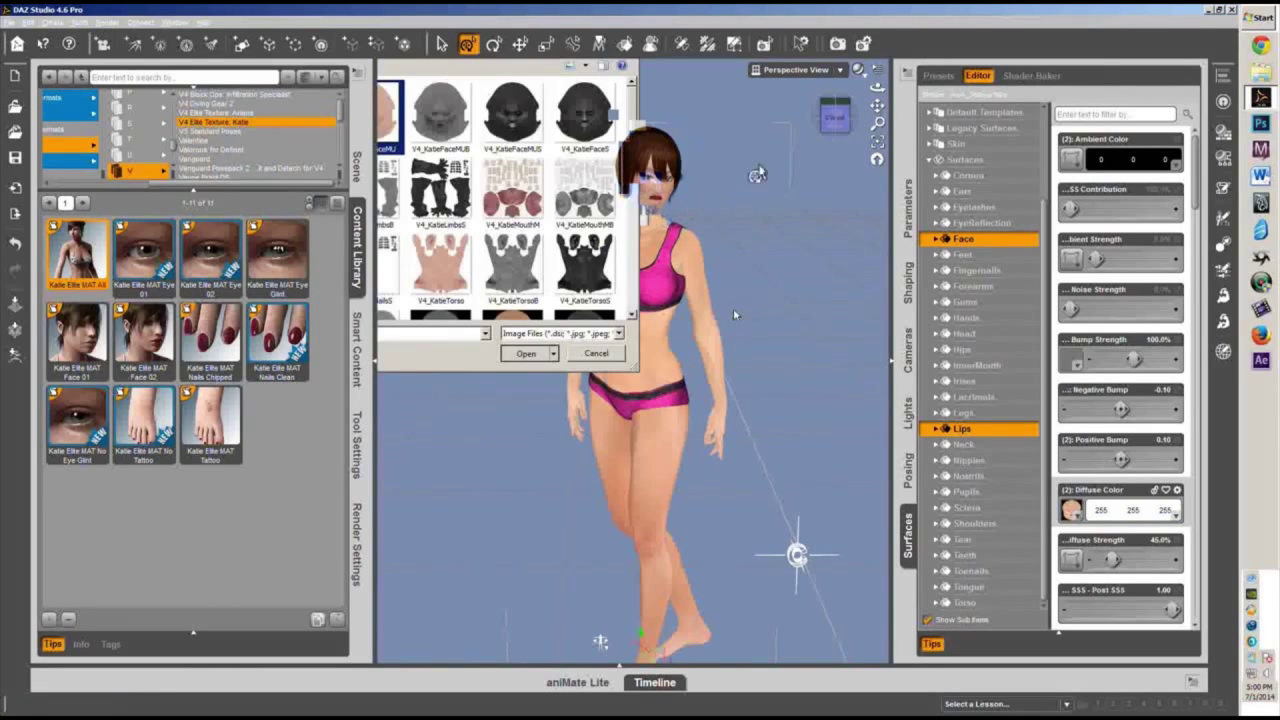
# Set the UV Set of the Face and Lips surfaces to Victoria 4.
pyautogui.scroll(-2, 768, 166)
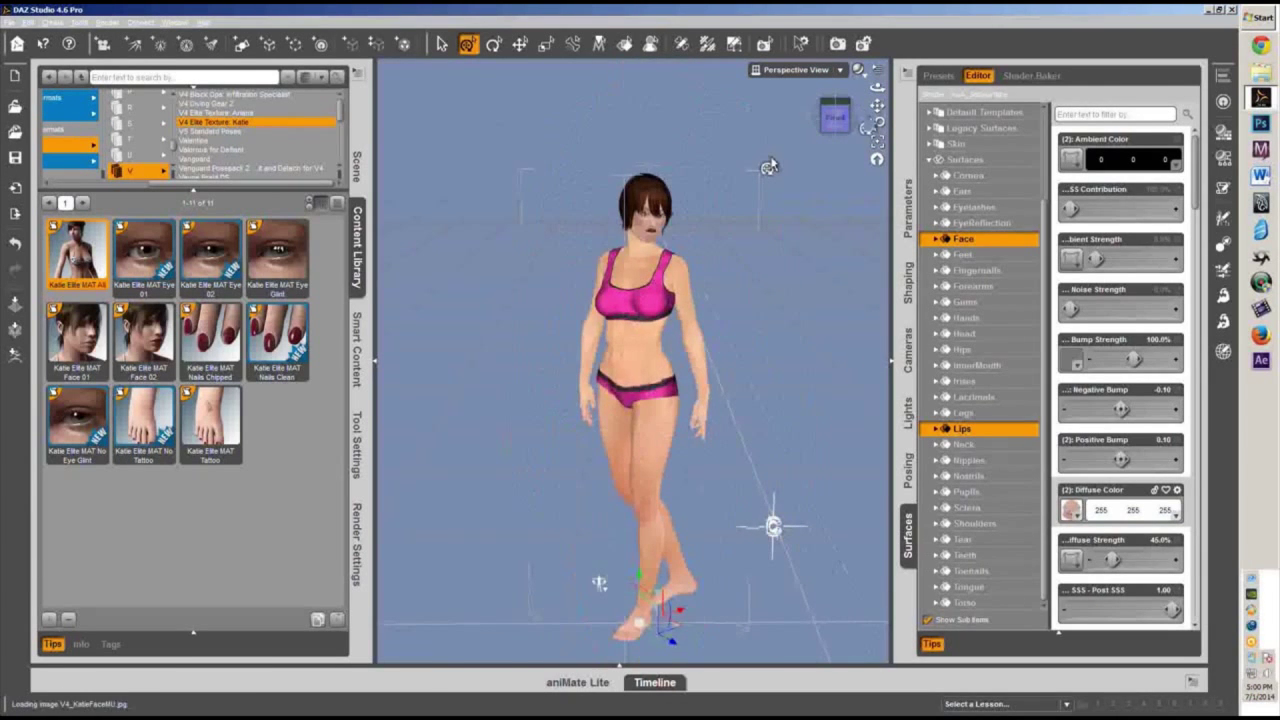
pyautogui.scroll(5, 768, 166)
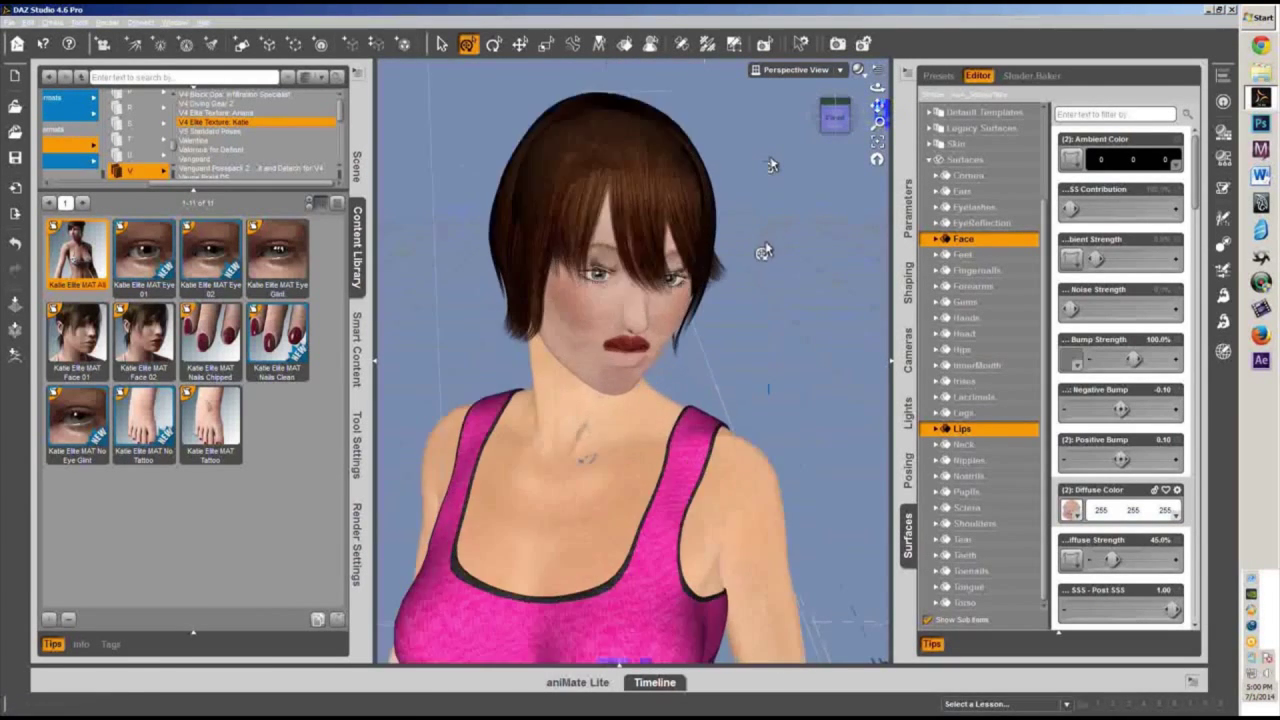
pyautogui.scroll(-4, 1139, 598)
pyautogui.scroll(-5, 1140, 600)
pyautogui.scroll(-5, 1140, 460)
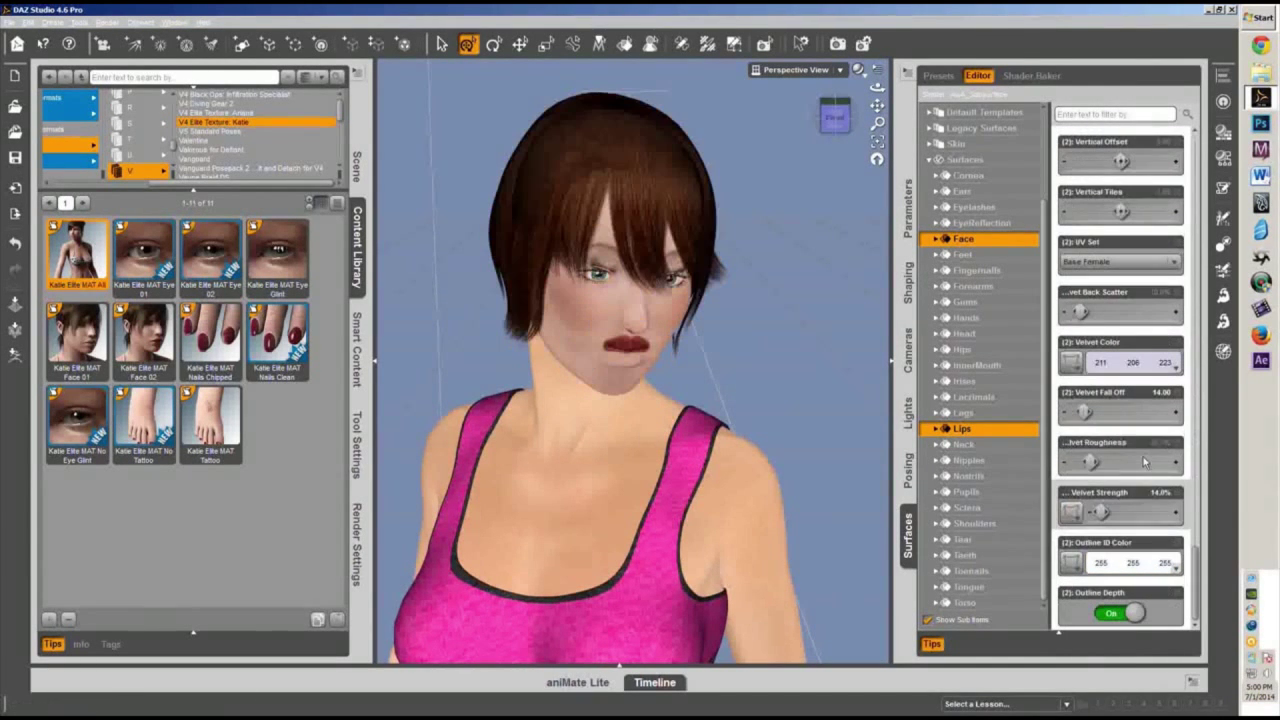
pyautogui.click(1118, 261)
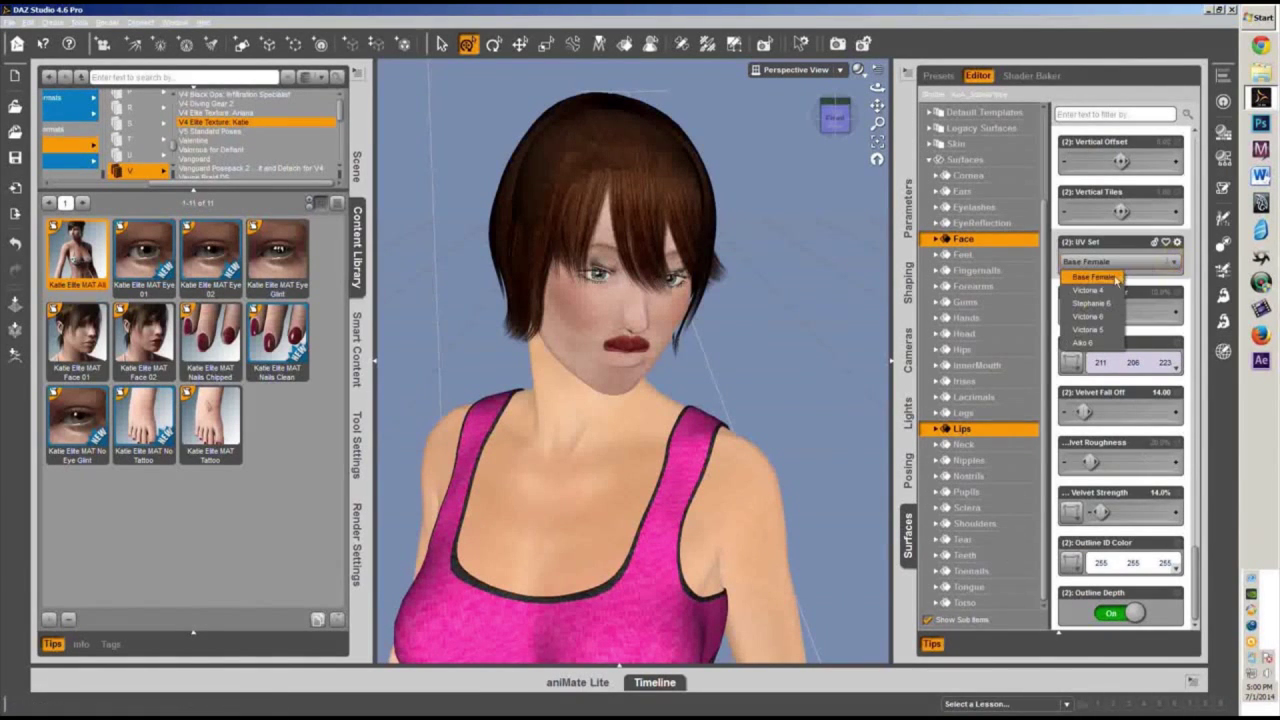
pyautogui.click(1094, 290)
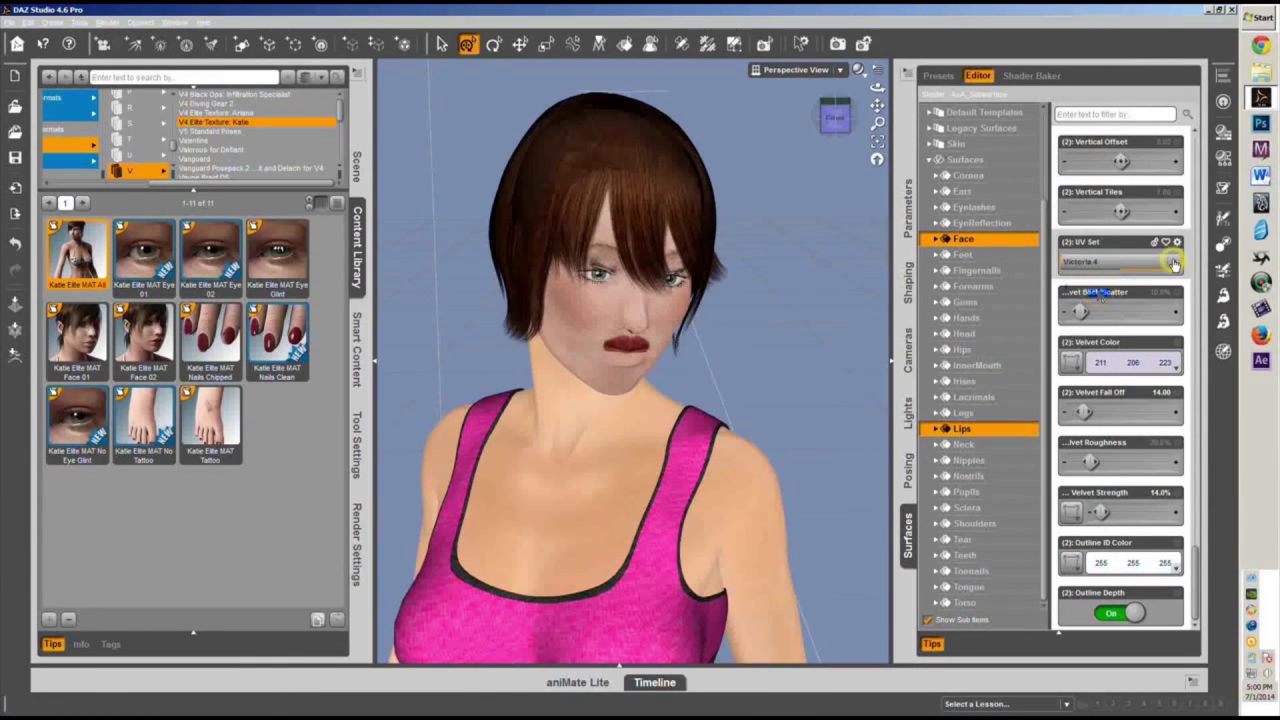
# Select Victoria 6's Ears, Head, Hips, Neck, Nipples and Torso surfaces together.
pyautogui.scroll(-5, 726, 349)
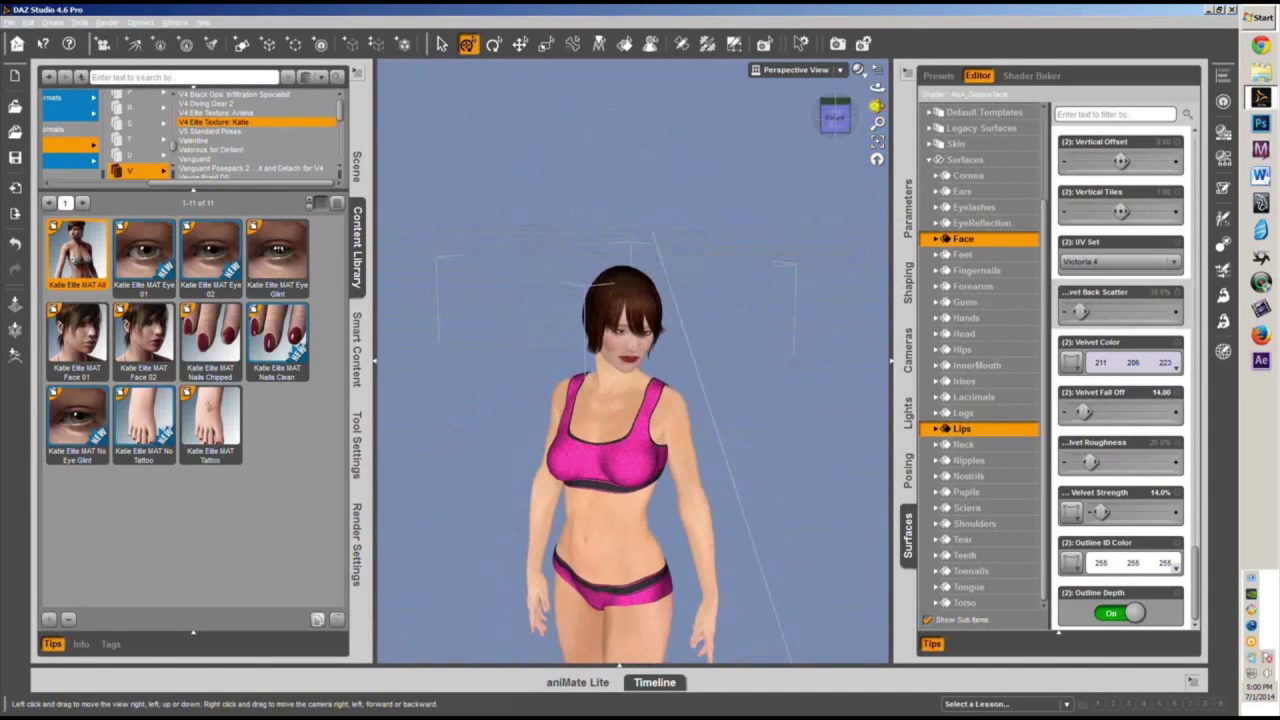
pyautogui.moveTo(876, 106); pyautogui.dragTo(876, 22)
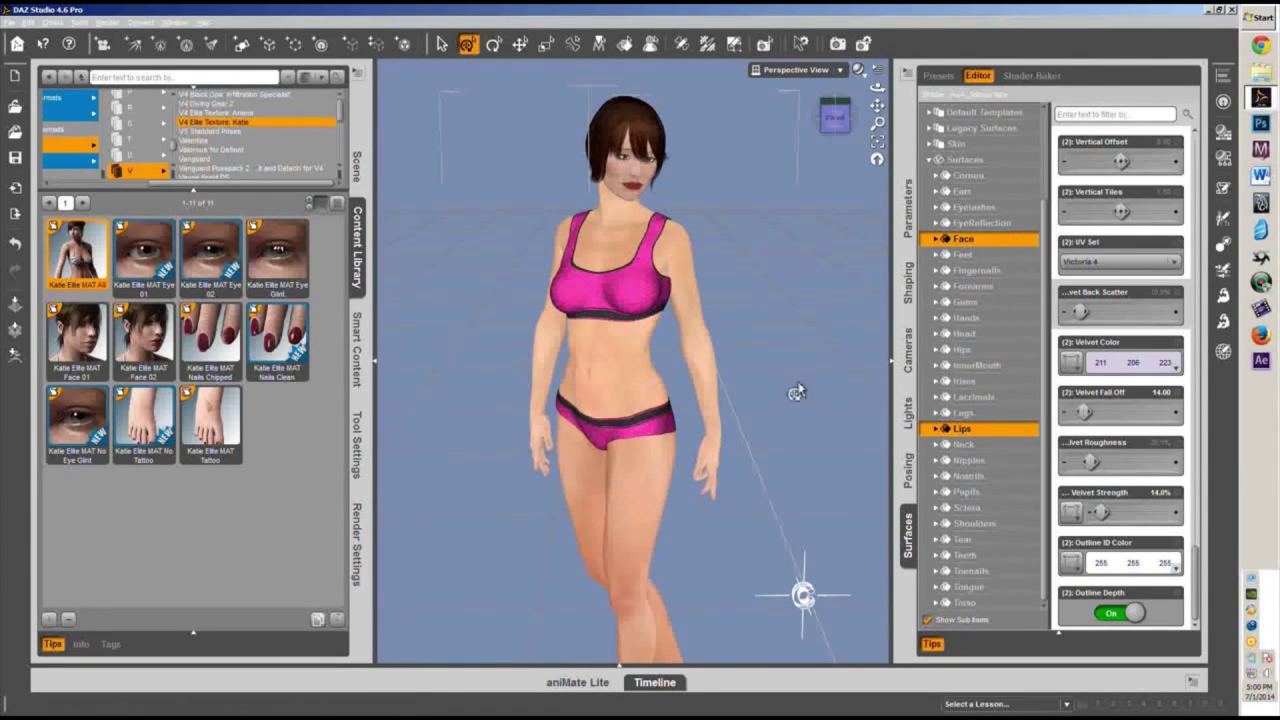
pyautogui.click(985, 192)
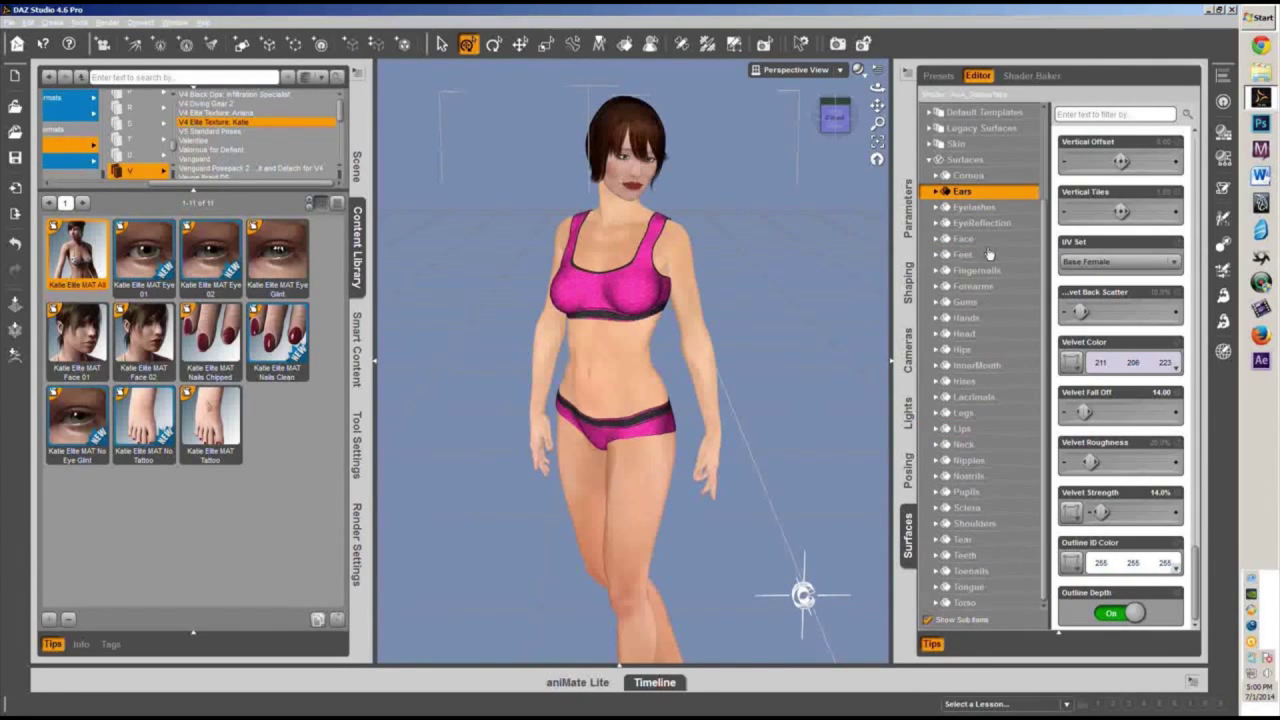
pyautogui.keyDown('ctrl'); pyautogui.click(987, 334); pyautogui.keyUp('ctrl')
pyautogui.keyDown('ctrl'); pyautogui.click(987, 334); pyautogui.keyUp('ctrl')
pyautogui.keyDown('ctrl'); pyautogui.click(987, 334); pyautogui.keyUp('ctrl')
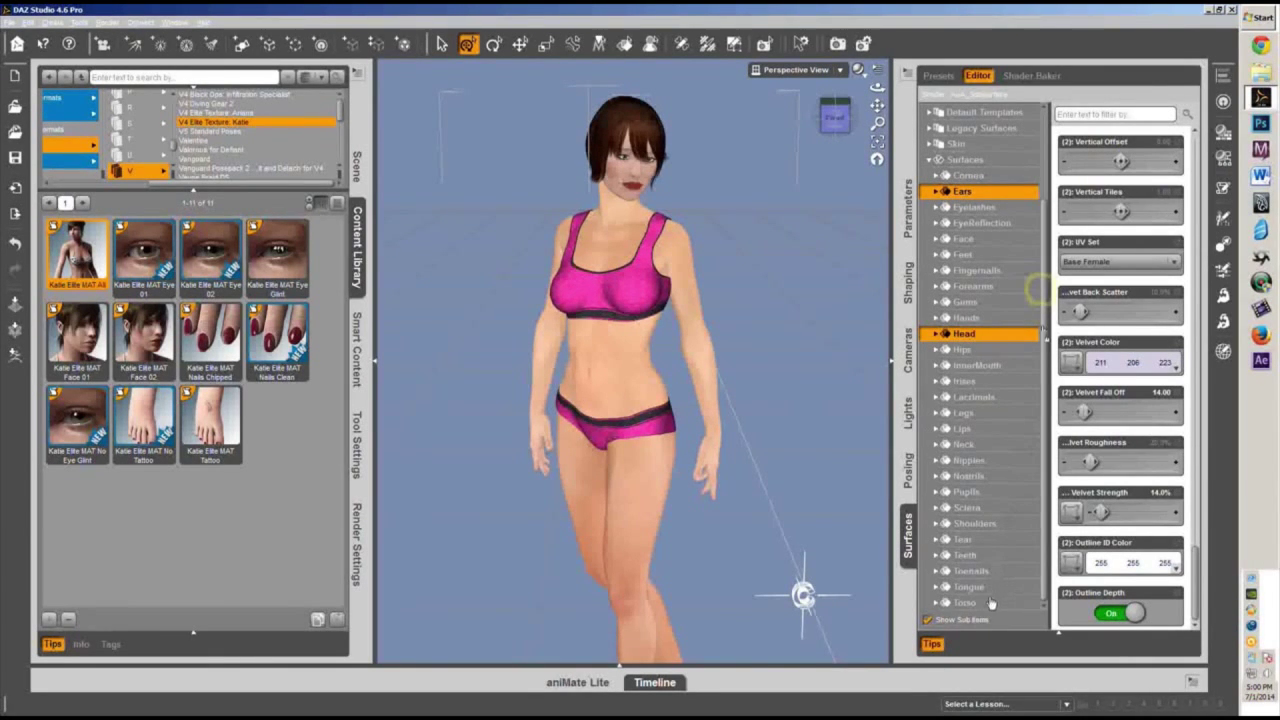
pyautogui.keyDown('ctrl'); pyautogui.click(975, 446); pyautogui.keyUp('ctrl')
pyautogui.keyDown('ctrl'); pyautogui.click(973, 445); pyautogui.keyUp('ctrl')
pyautogui.keyDown('ctrl'); pyautogui.click(965, 444); pyautogui.keyUp('ctrl')
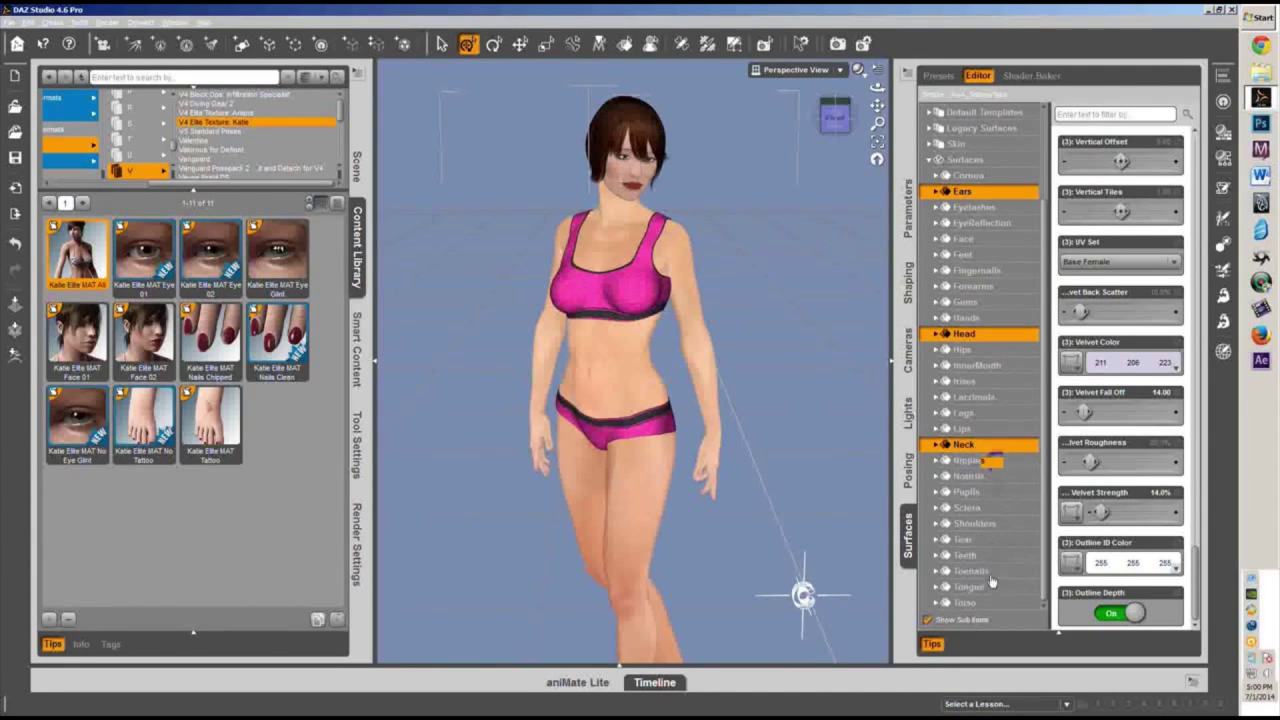
pyautogui.keyDown('ctrl'); pyautogui.click(965, 603); pyautogui.keyUp('ctrl')
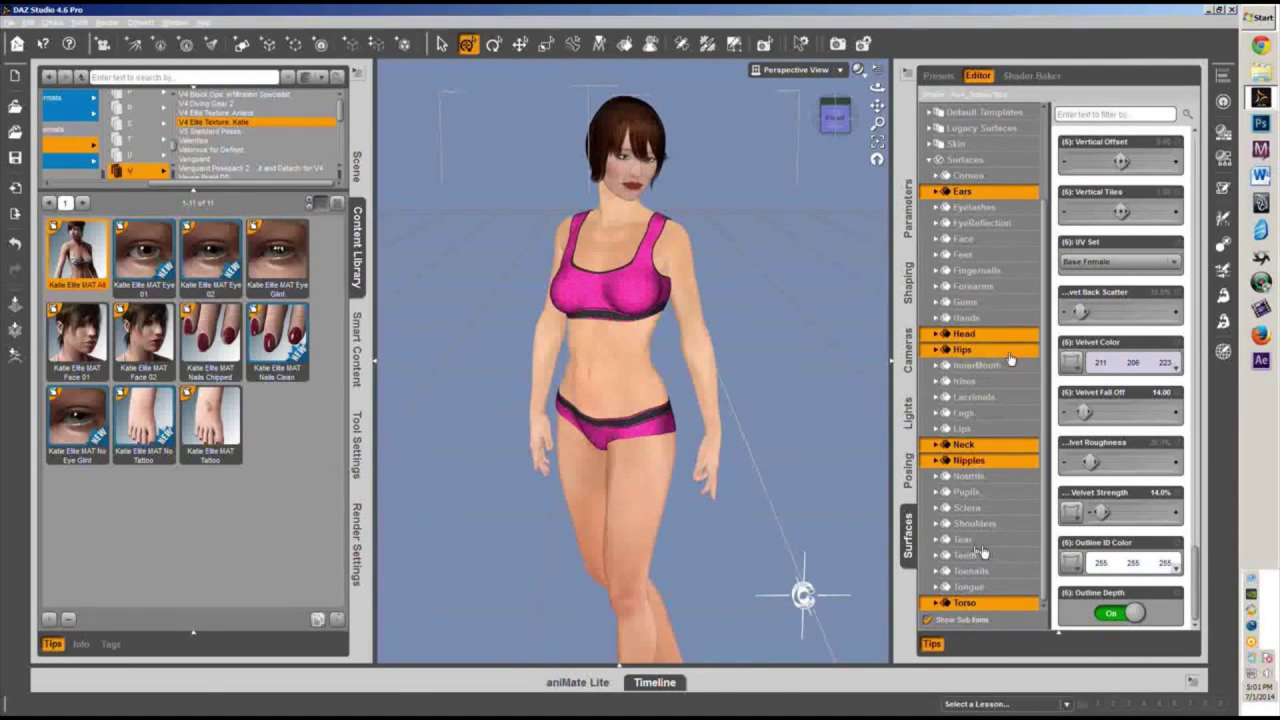
pyautogui.scroll(5, 1106, 396)
pyautogui.scroll(-6, 1120, 400)
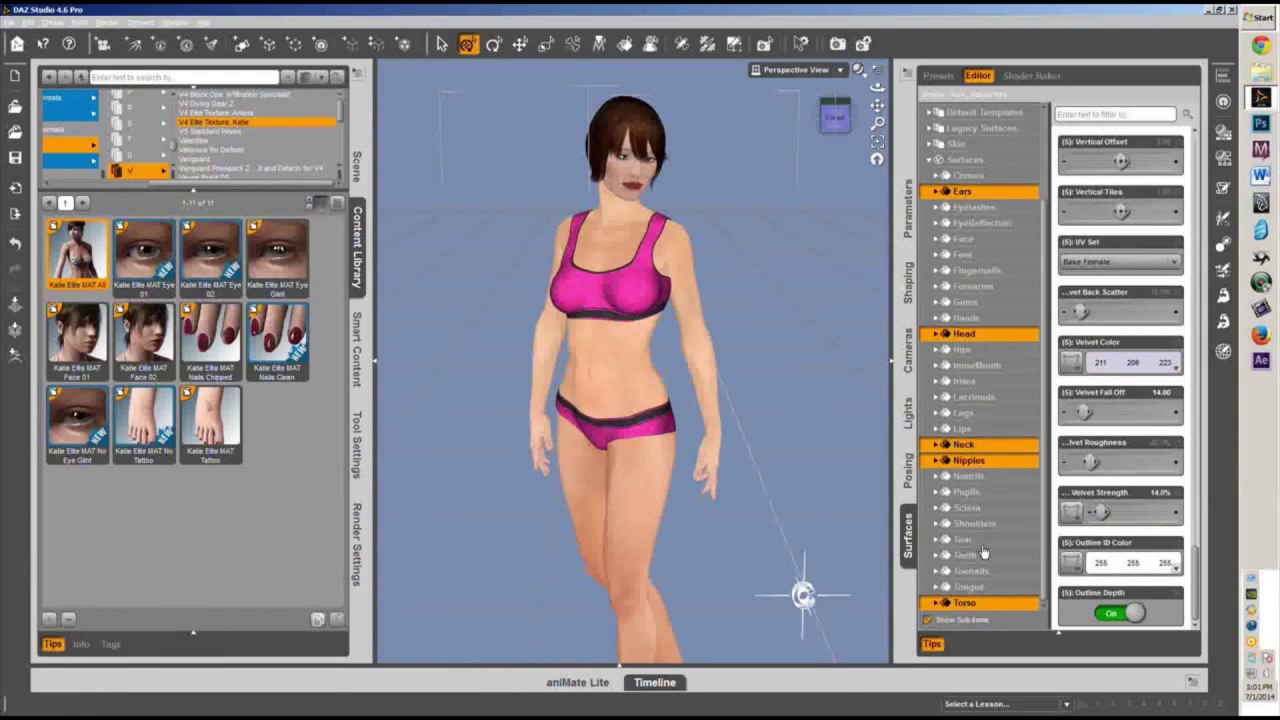
pyautogui.keyDown('ctrl'); pyautogui.click(962, 349); pyautogui.keyUp('ctrl')
# Switch the selected head and torso surfaces to the Victoria 4 UV Set and apply the Katie torso texture as their Diffuse Color map.
pyautogui.click(1173, 262)
pyautogui.click(1100, 280)
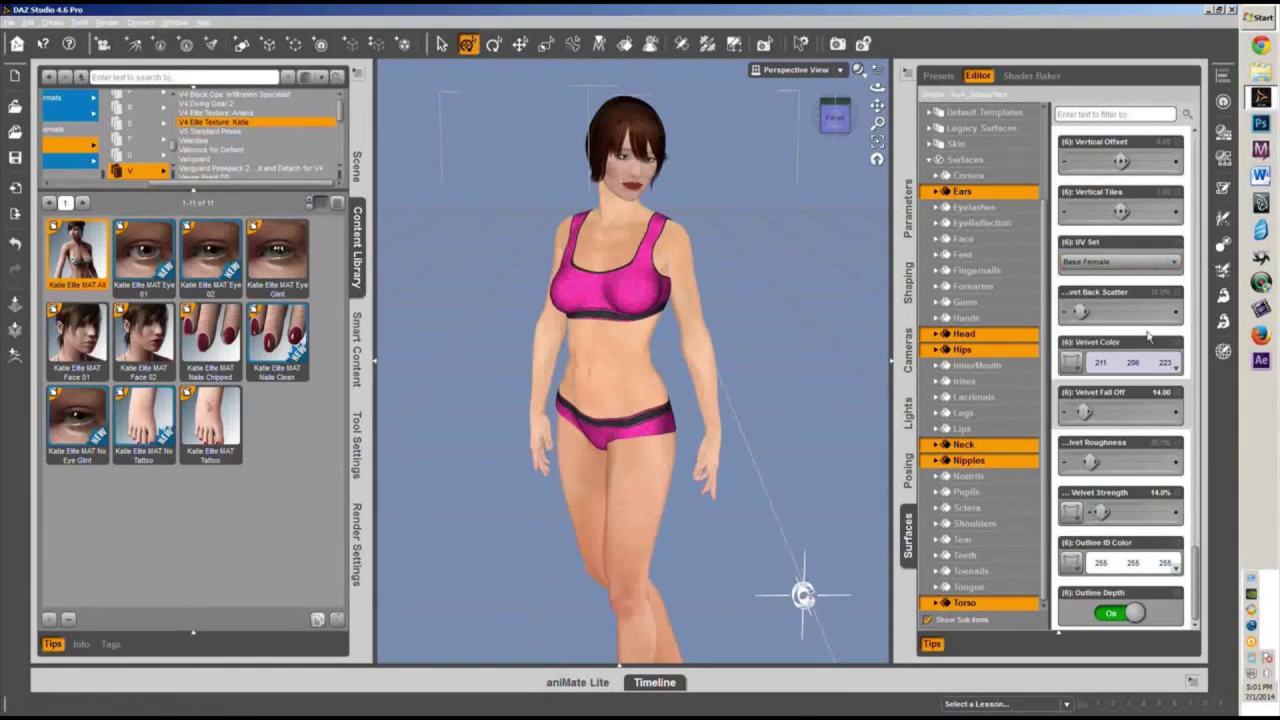
pyautogui.scroll(5, 1146, 392)
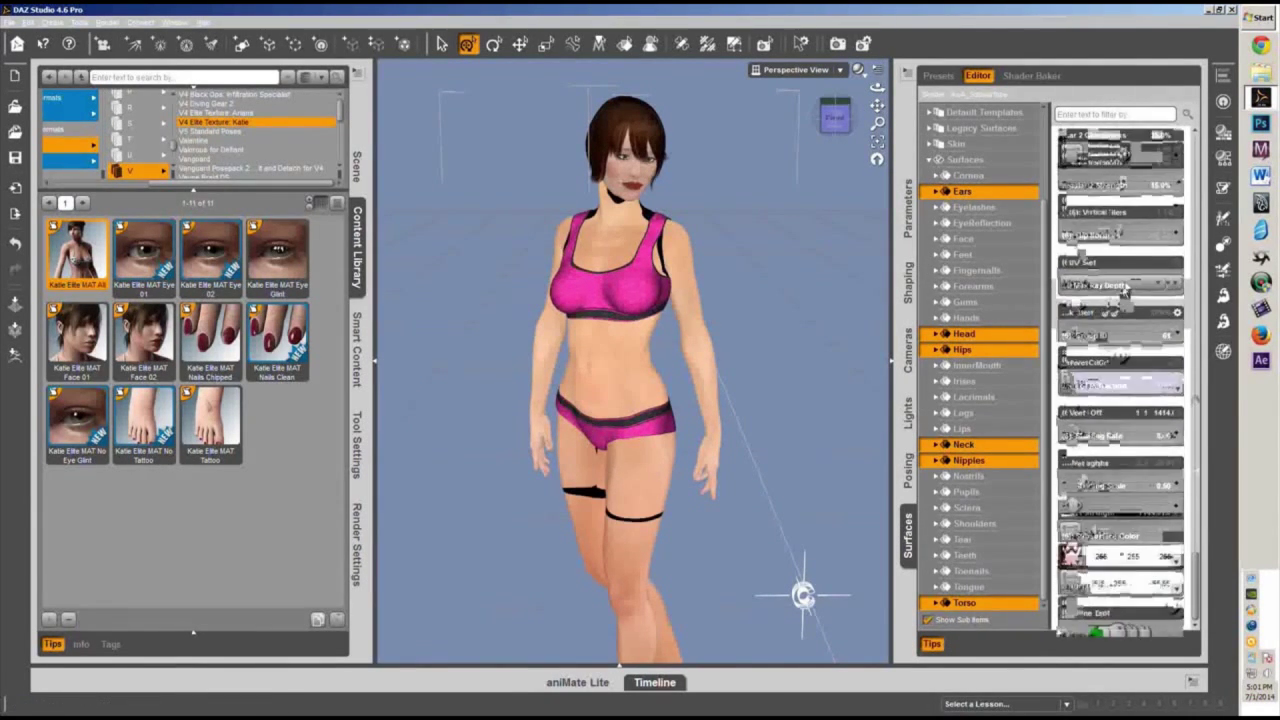
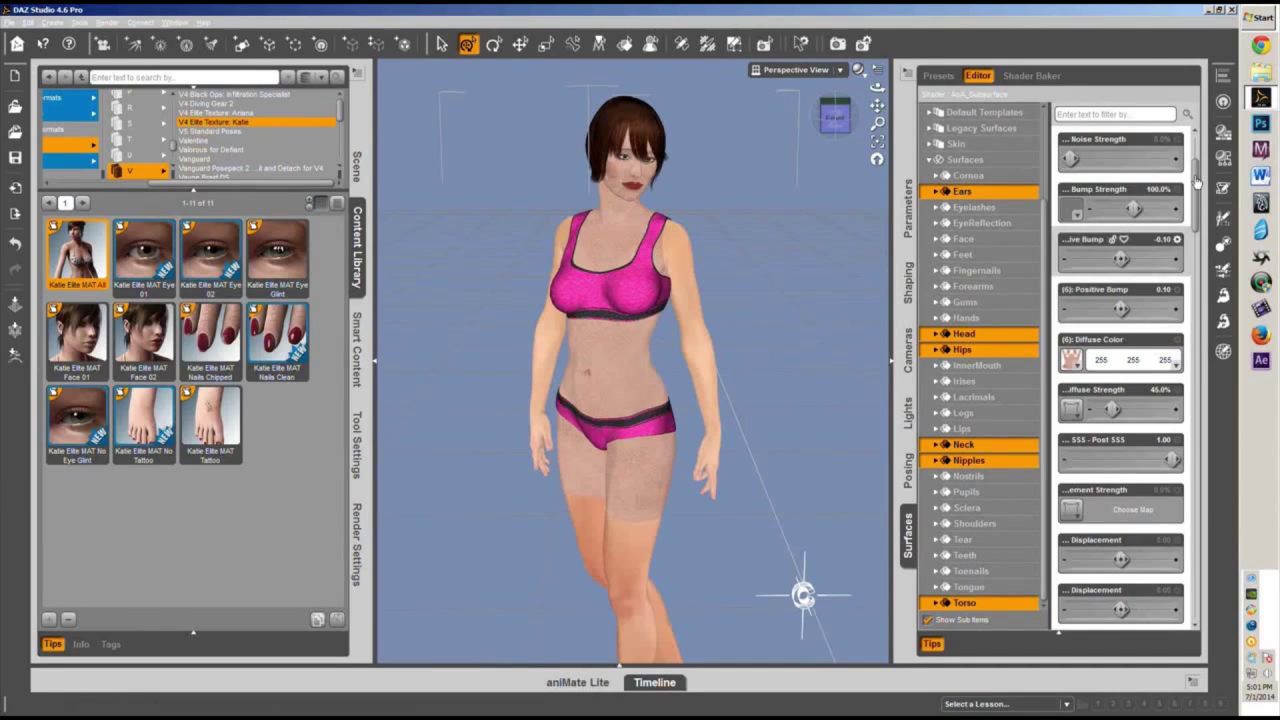
# Load V4_KatieFaceMUB from the MilWom\V4 texture folder as the Bump Strength map of the selected head and torso surfaces.
pyautogui.moveTo(1196, 181); pyautogui.dragTo(1200, 176)
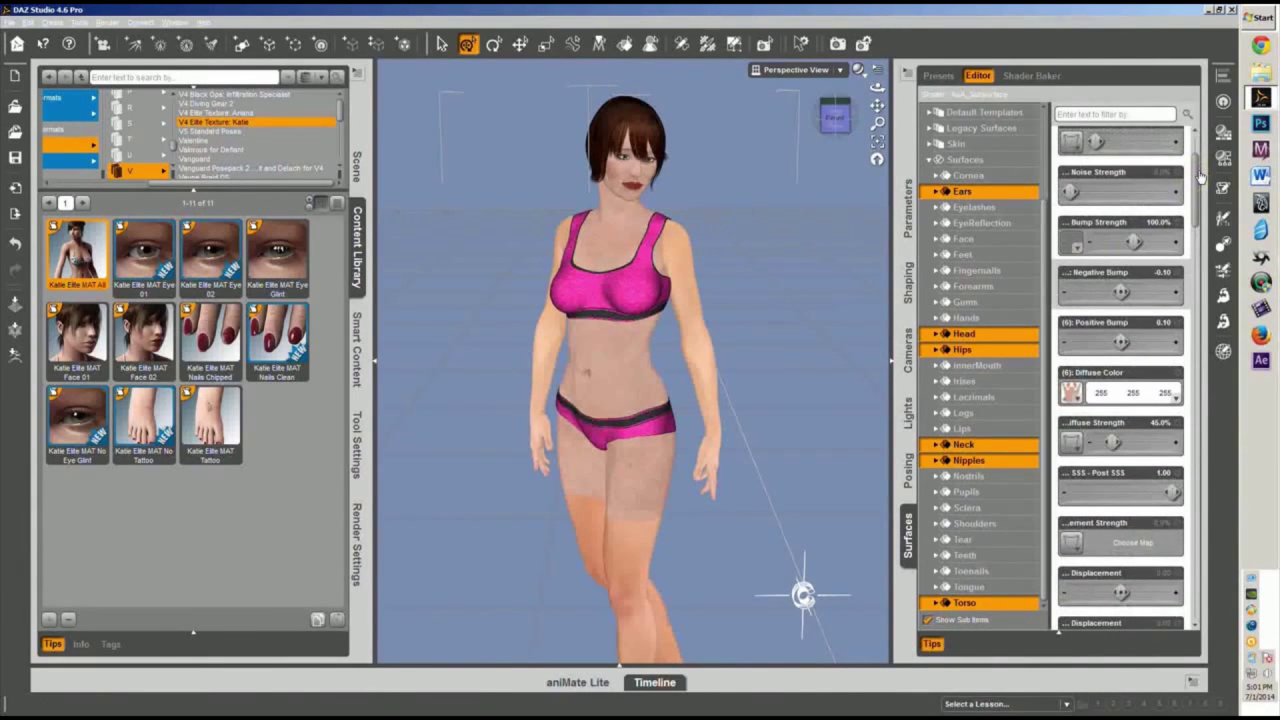
pyautogui.scroll(-2, 1198, 180)
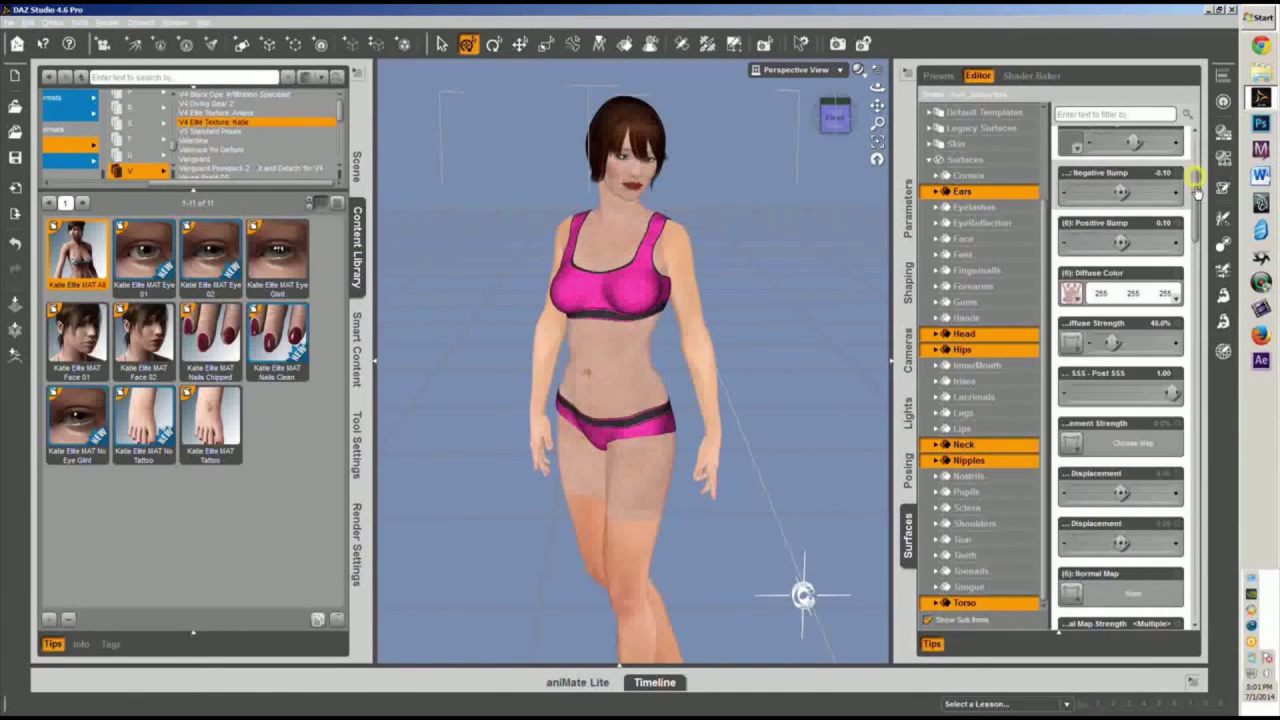
pyautogui.scroll(2, 1197, 185)
pyautogui.moveTo(1069, 253)
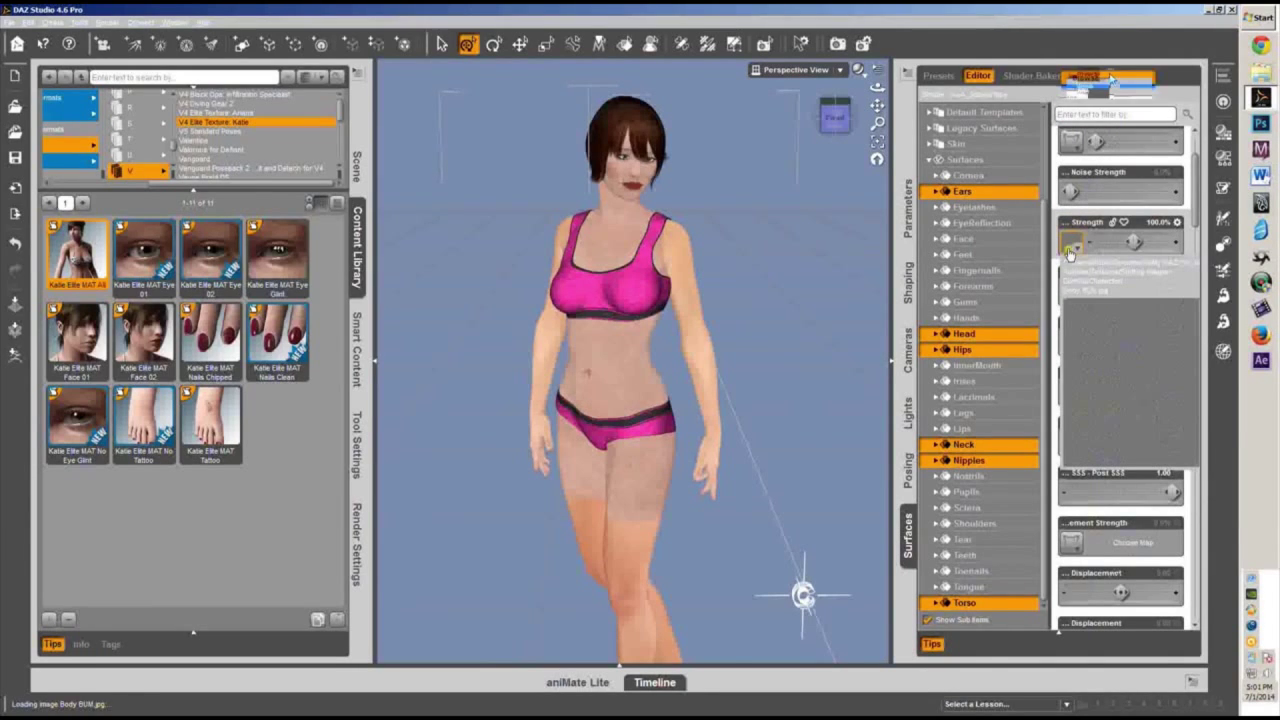
pyautogui.click(1110, 78)
pyautogui.click(447, 44)
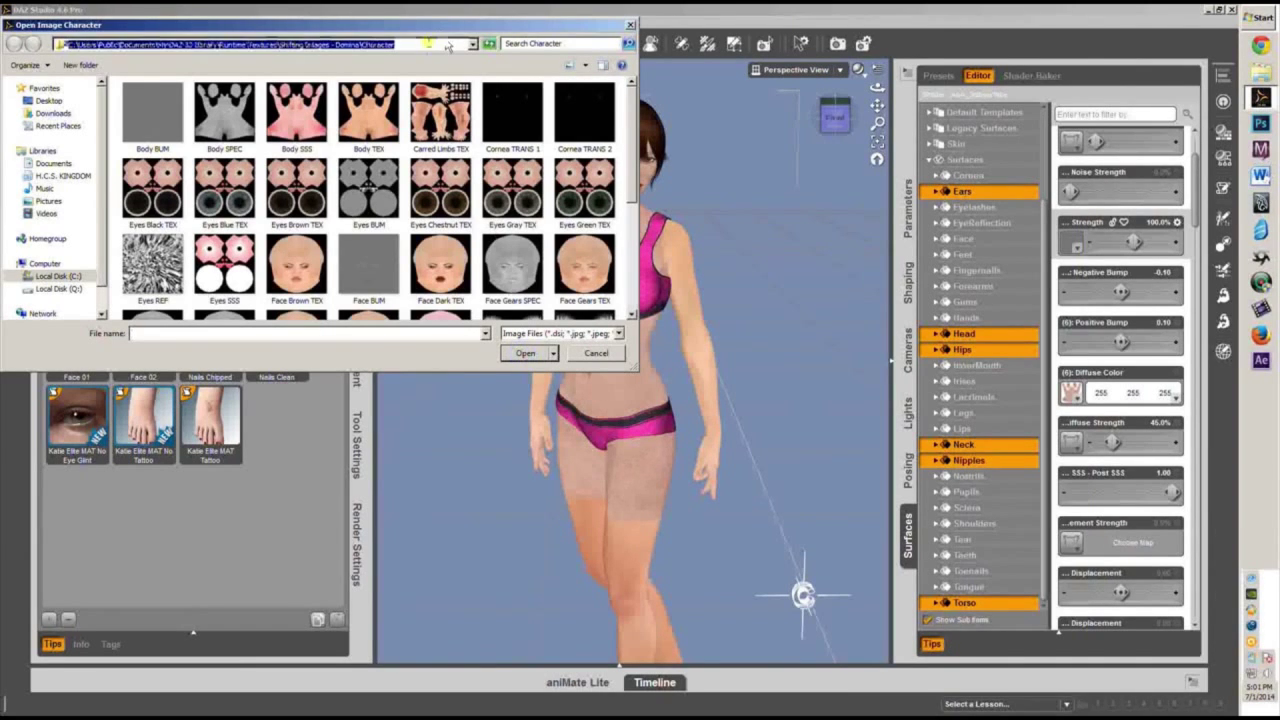
pyautogui.write('C:\\Users\\Public\\Documents\\My DAZ 3D Library\\Runtime\\Textures\\DAZ\\Characters\\MilWom\\V4')
pyautogui.press('Return')
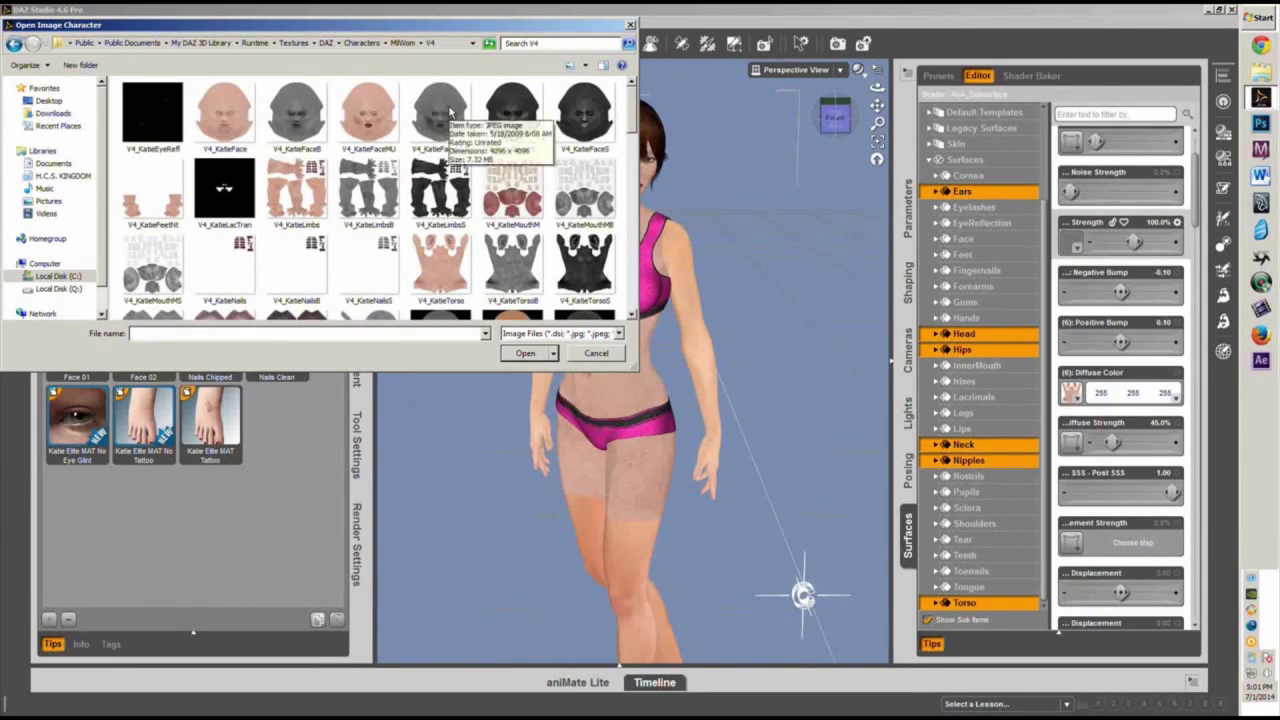
pyautogui.click(450, 113)
pyautogui.click(441, 113)
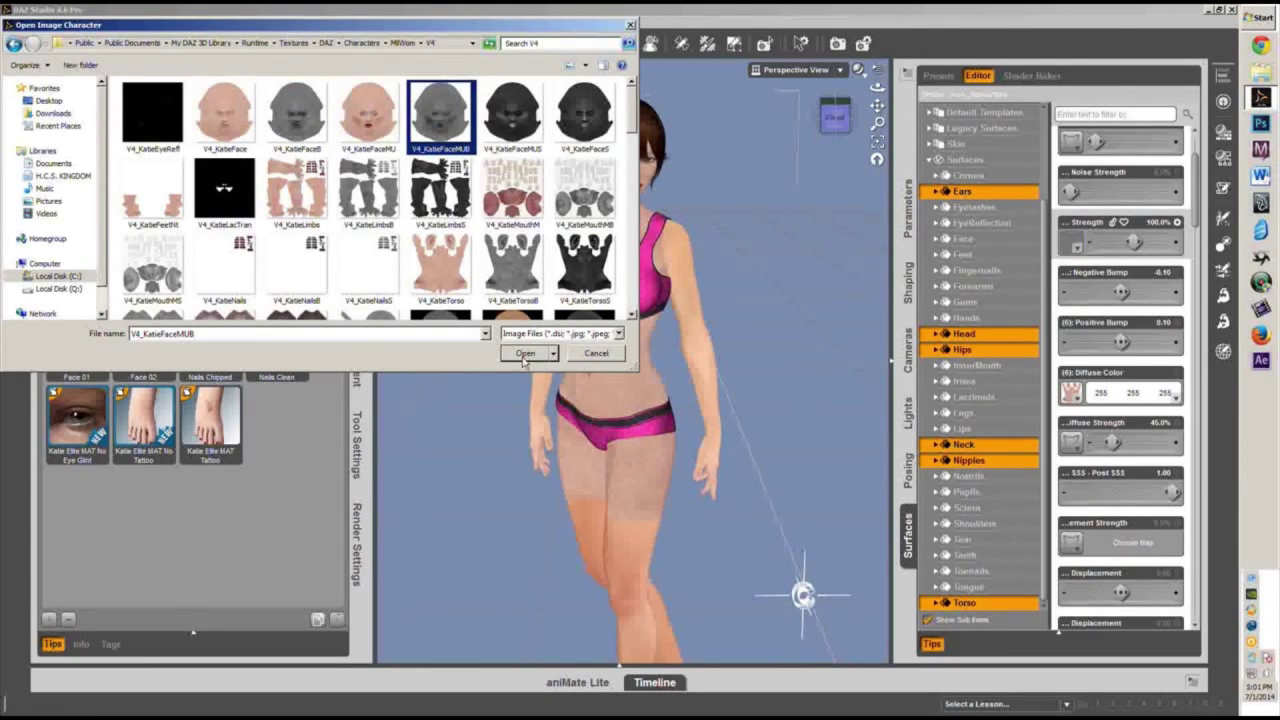
pyautogui.click(524, 355)
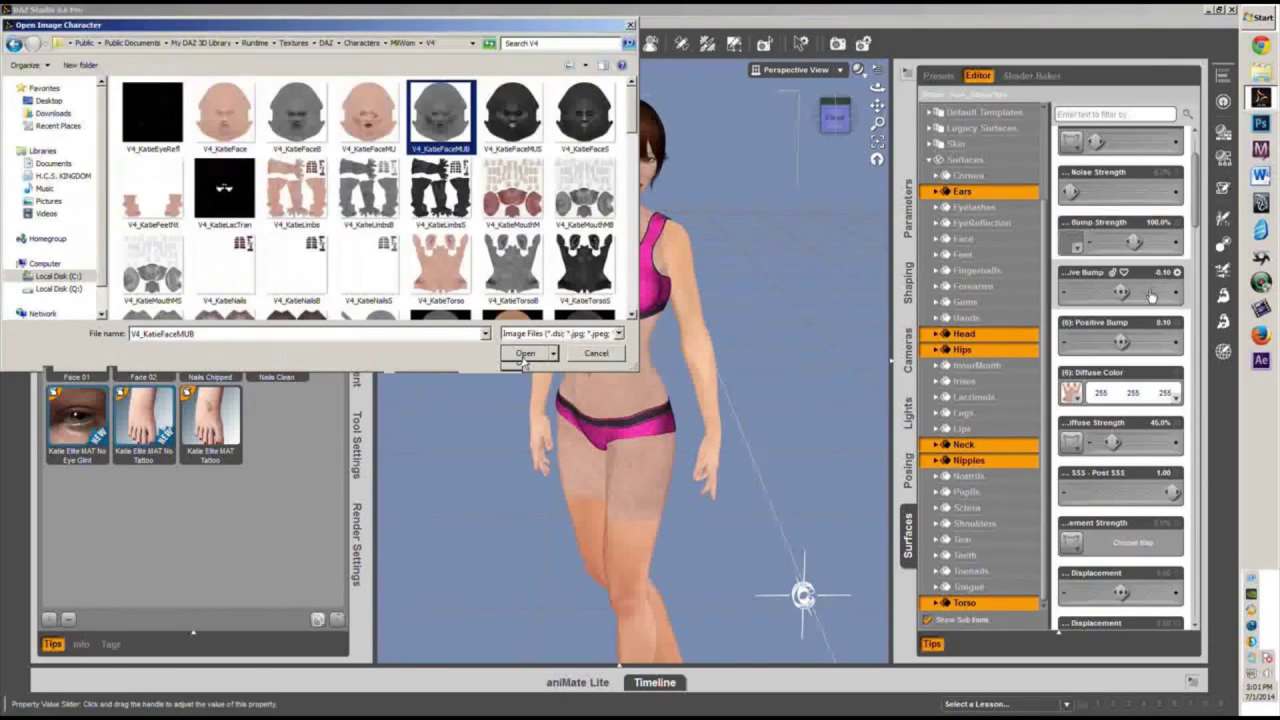
# Replace the Bump Strength map of the selected head and torso surfaces with V4_KatieTorsoB.
pyautogui.click(1071, 242)
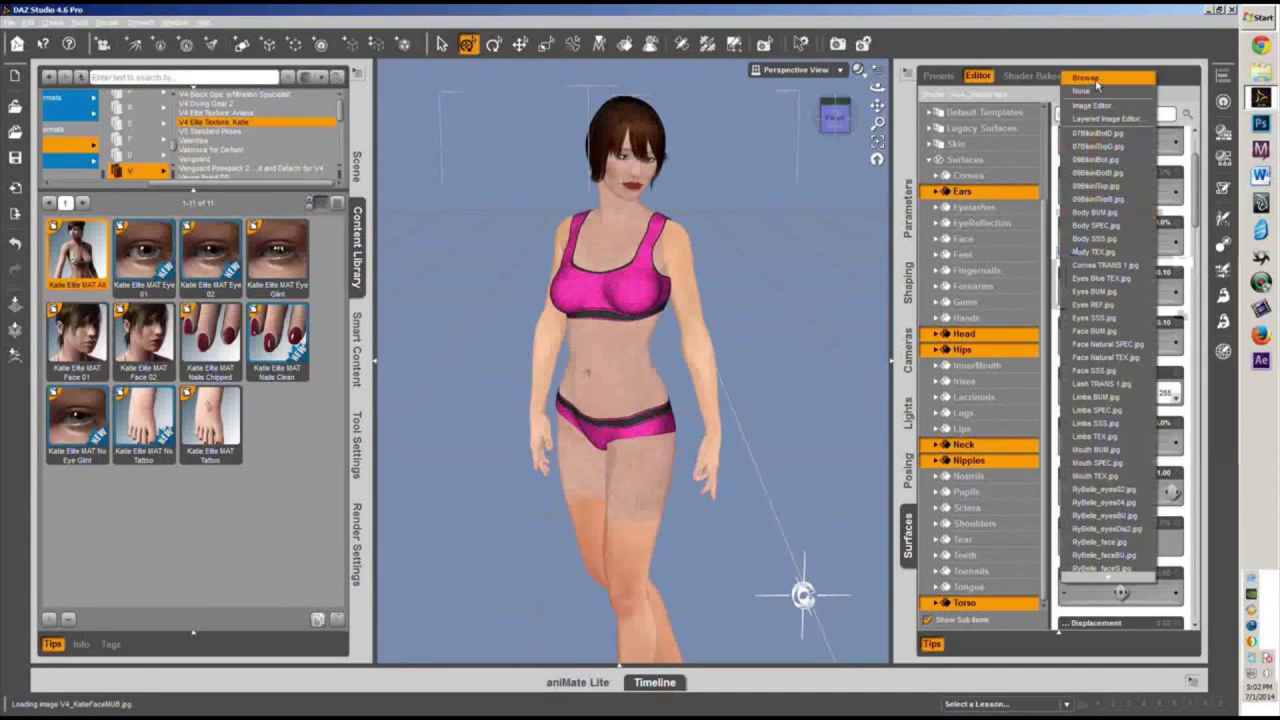
pyautogui.click(1095, 78)
pyautogui.click(524, 282)
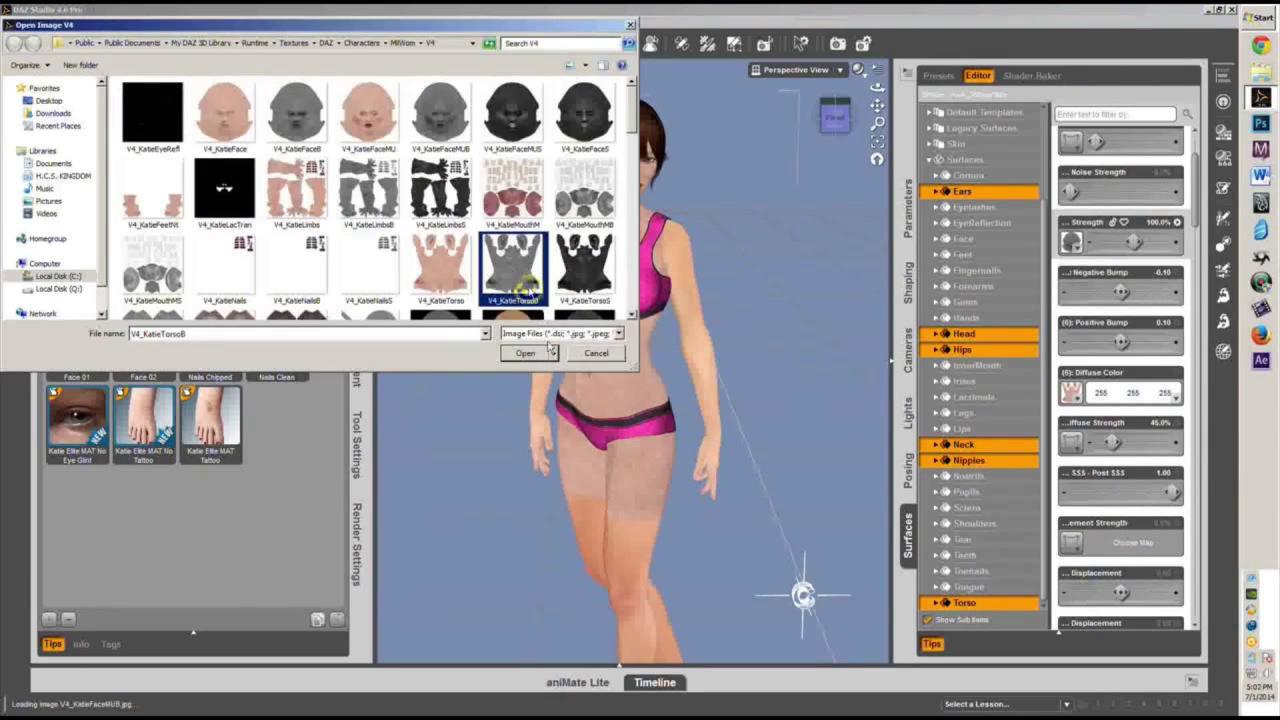
pyautogui.click(525, 353)
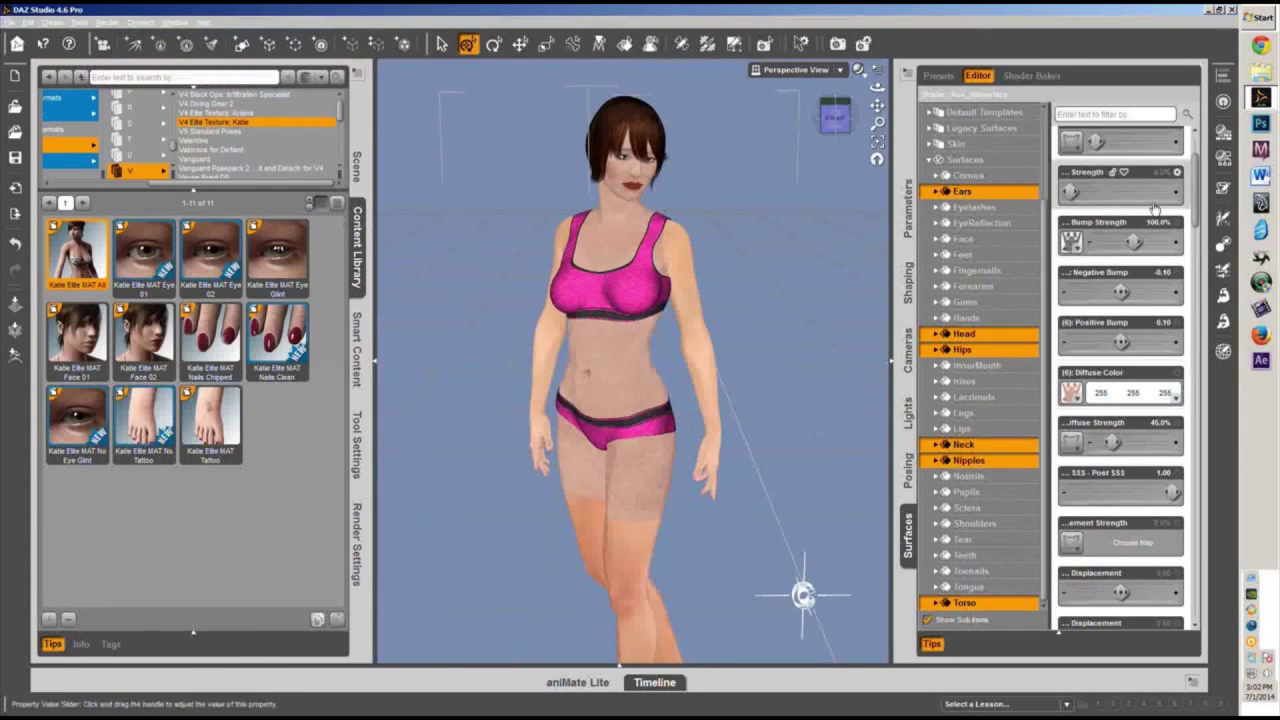
pyautogui.moveTo(1068, 245)
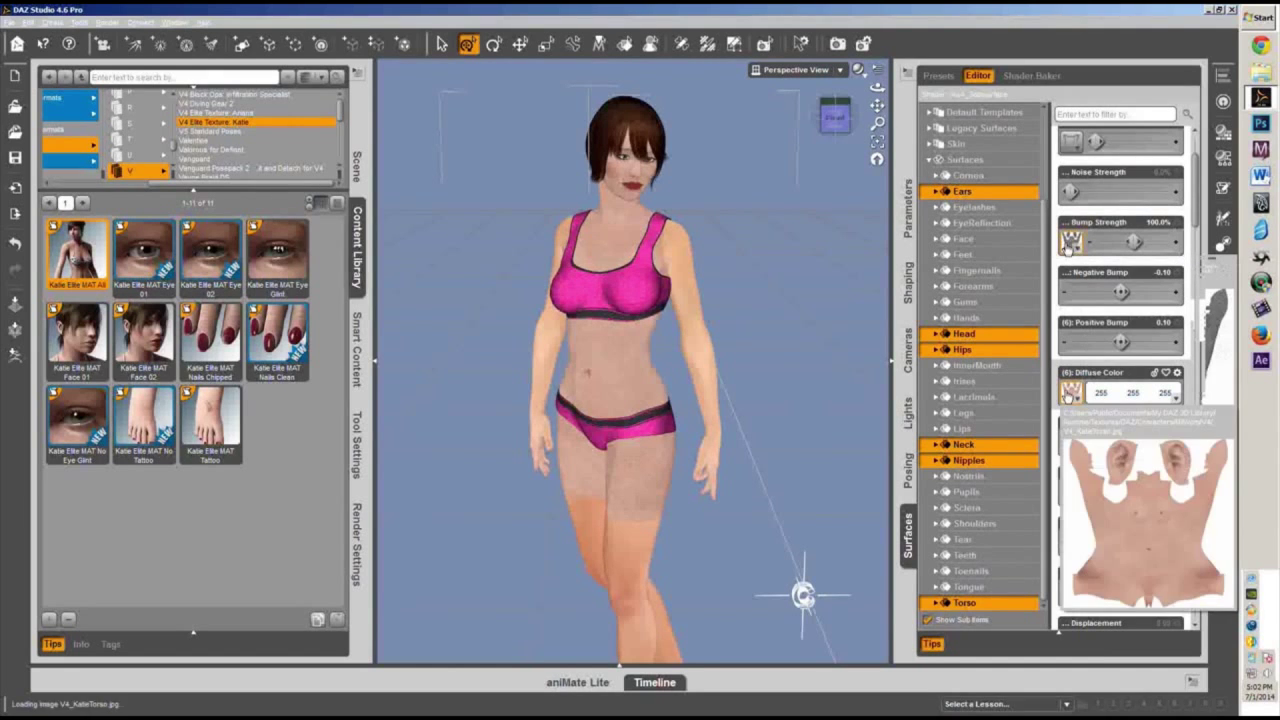
# Load V4_KatieTorsoS from the MilWom\V4 texture folder as the Specular Strength map of the selected head and torso surfaces.
pyautogui.moveTo(1198, 174); pyautogui.dragTo(1170, 390)
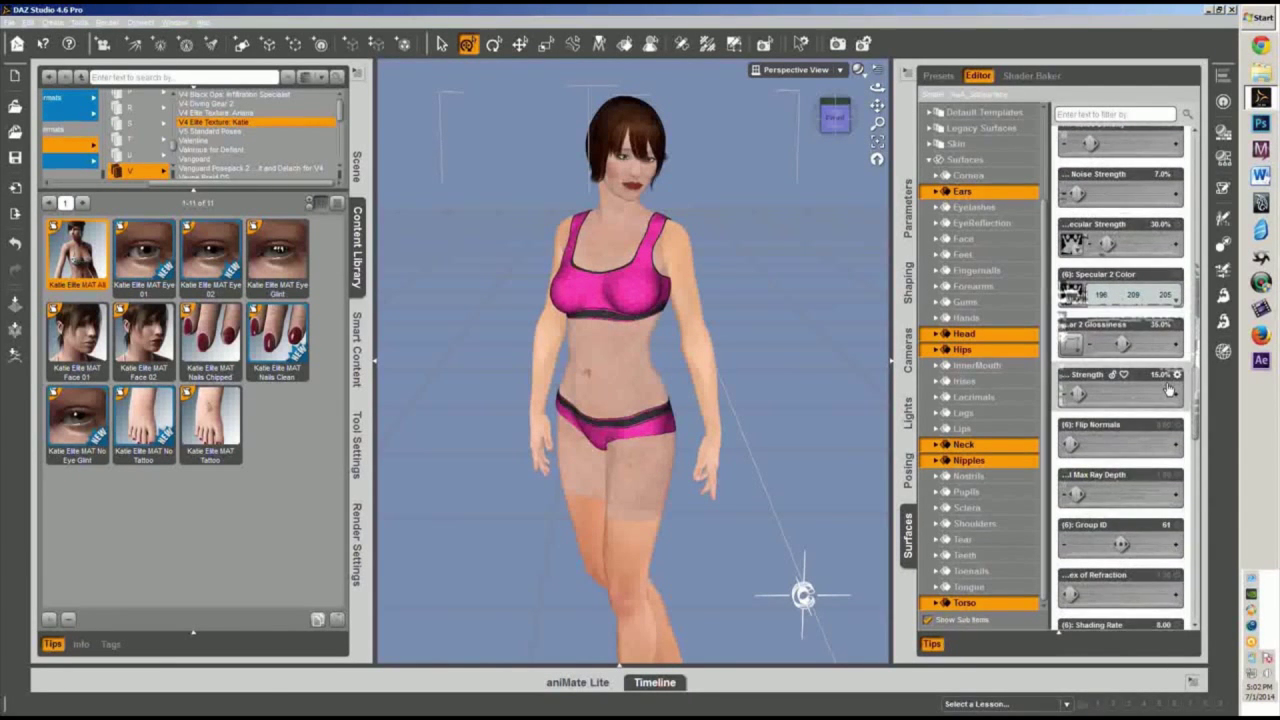
pyautogui.moveTo(1072, 298)
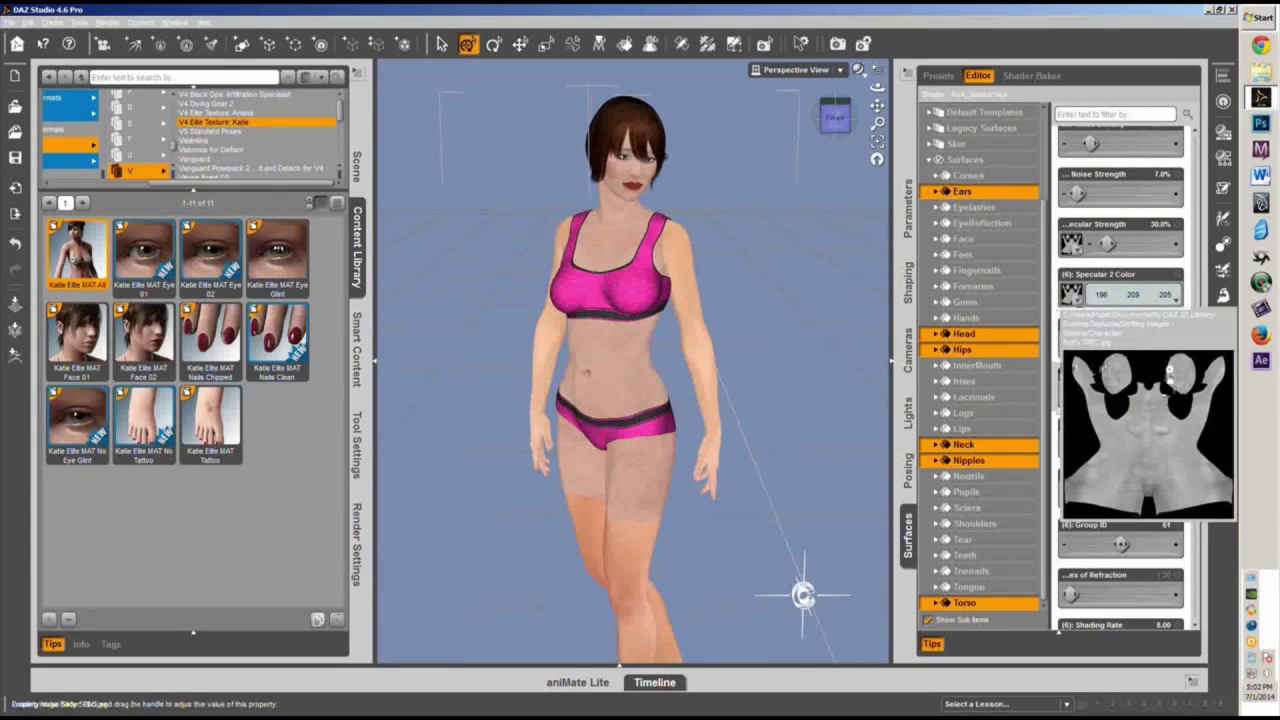
pyautogui.click(1072, 245)
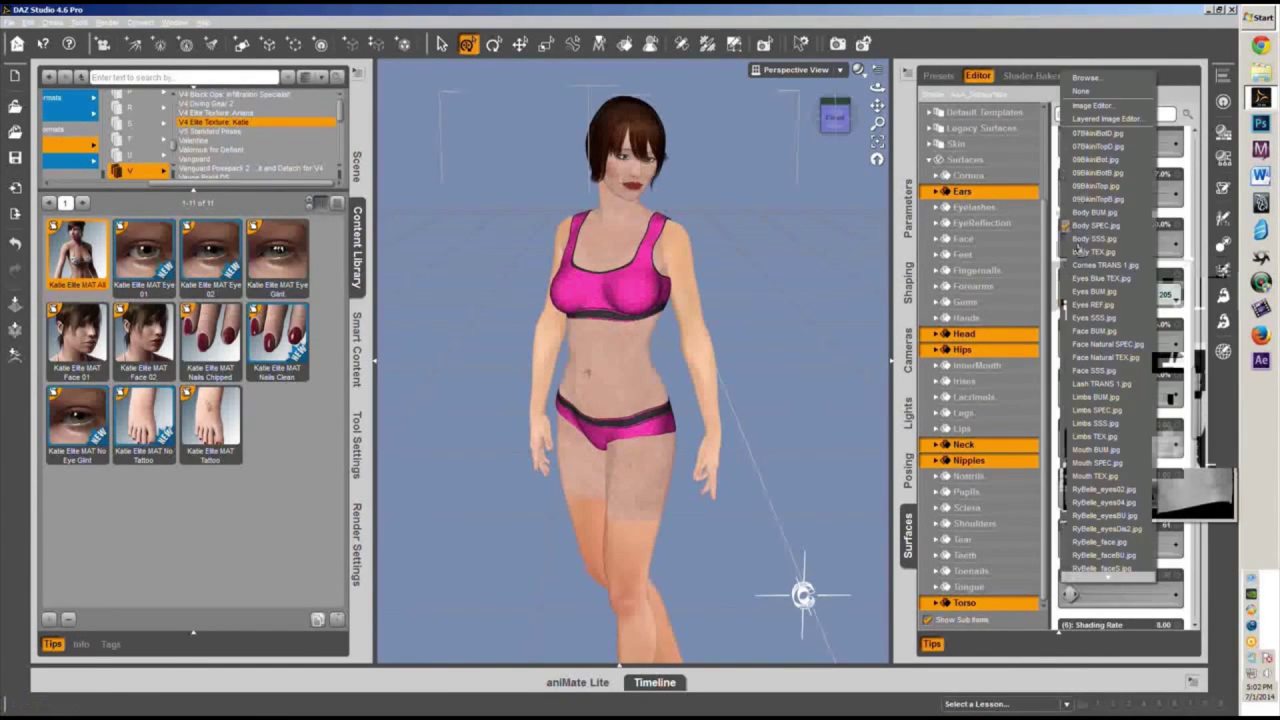
pyautogui.click(1108, 80)
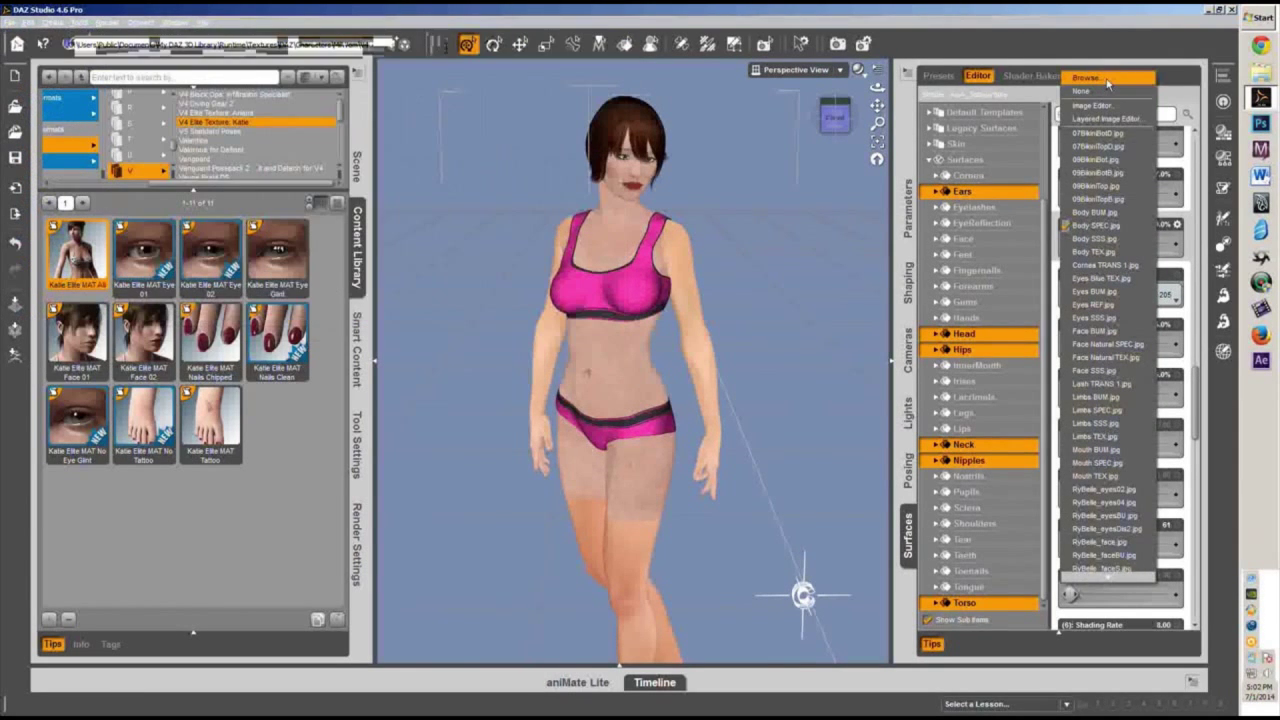
pyautogui.click(1108, 80)
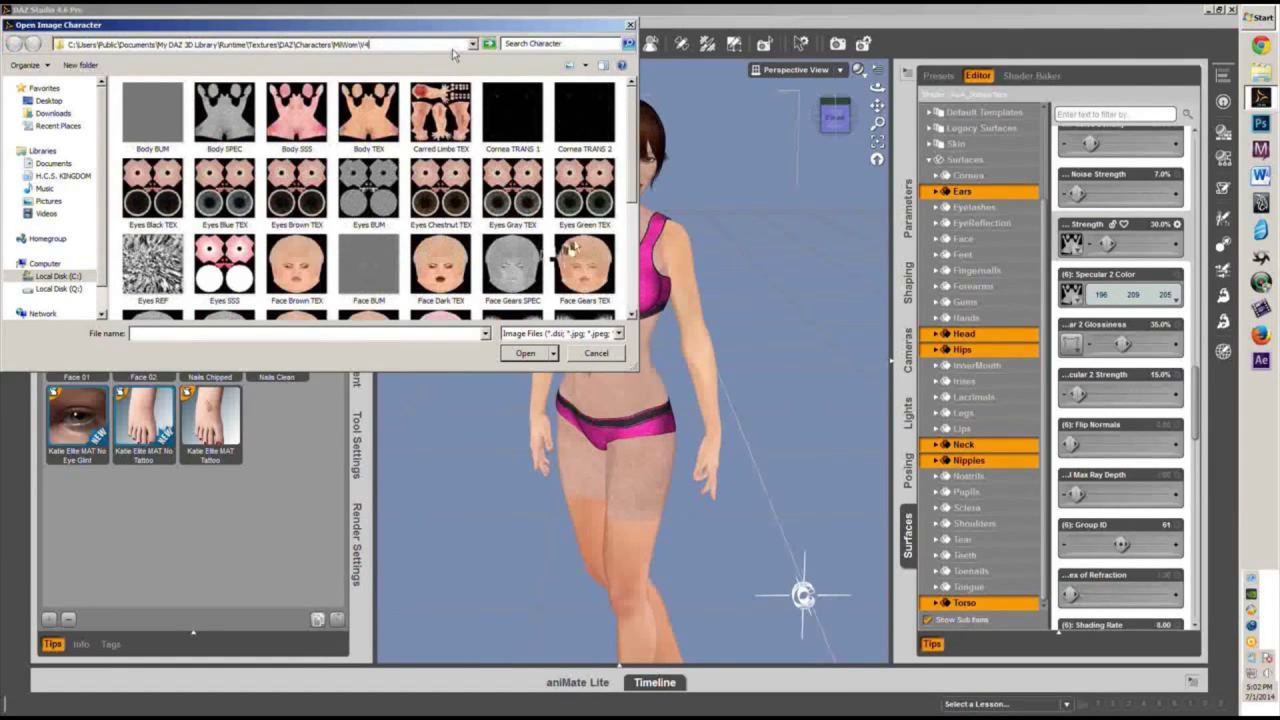
pyautogui.click(585, 265)
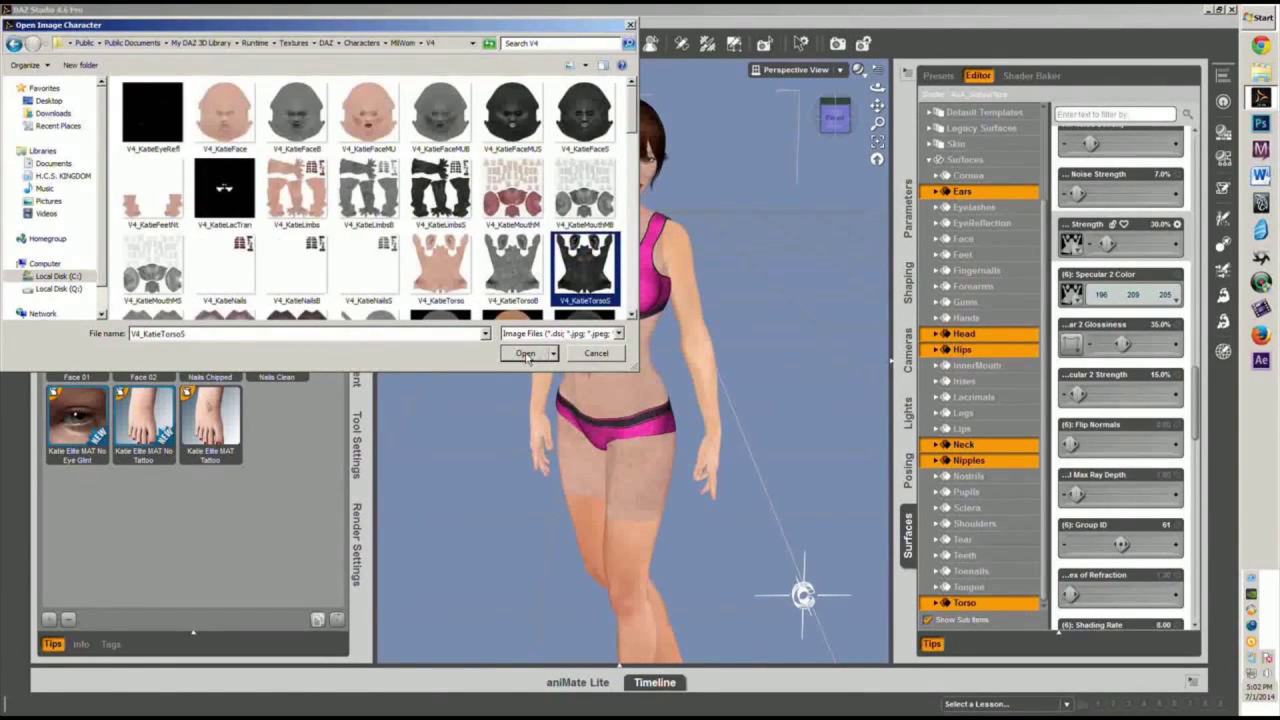
pyautogui.click(526, 355)
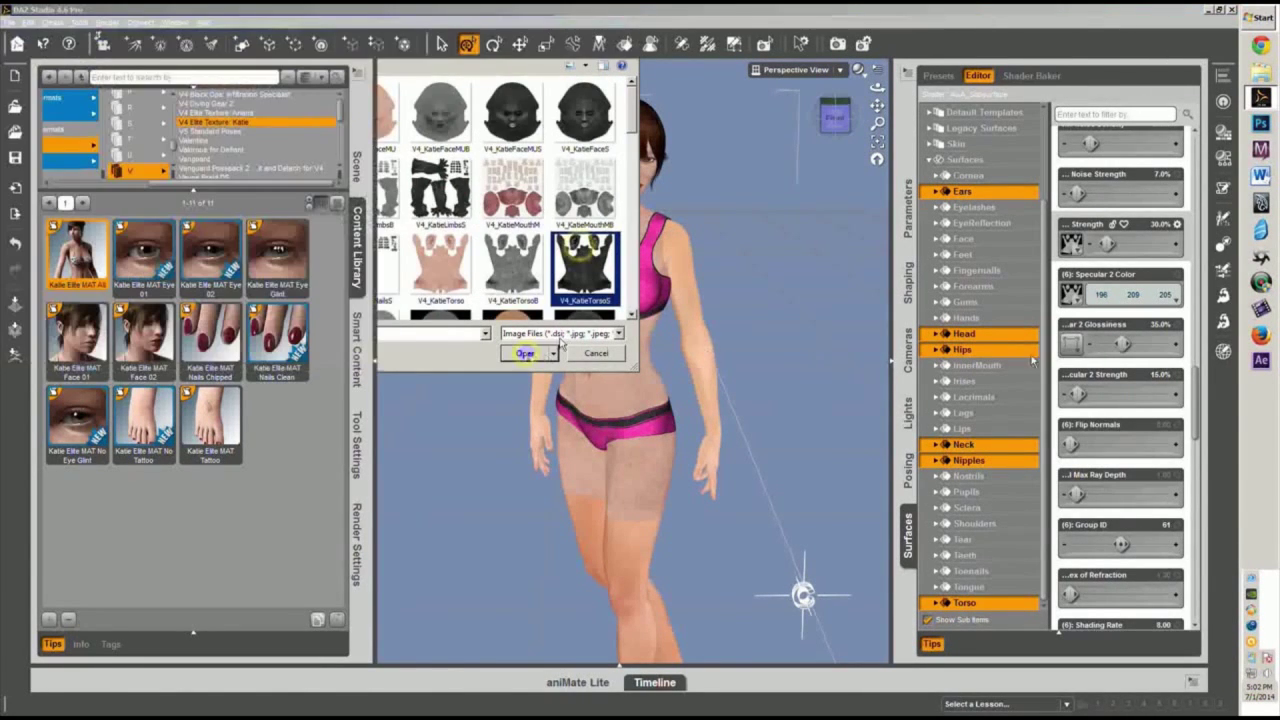
# Apply V4_KatieTorsoS from the MilWom\V4 folder as the Specular 2 Color map of the selected head and torso surfaces.
pyautogui.click(1073, 297)
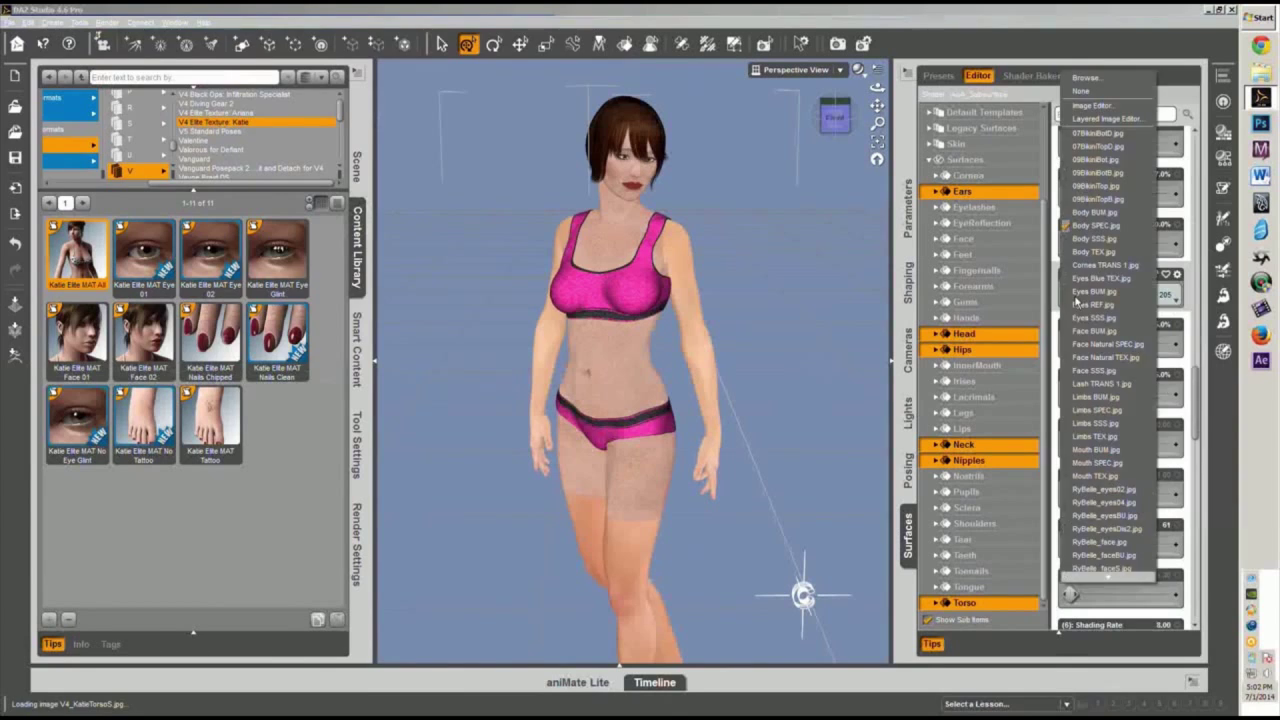
pyautogui.click(1108, 79)
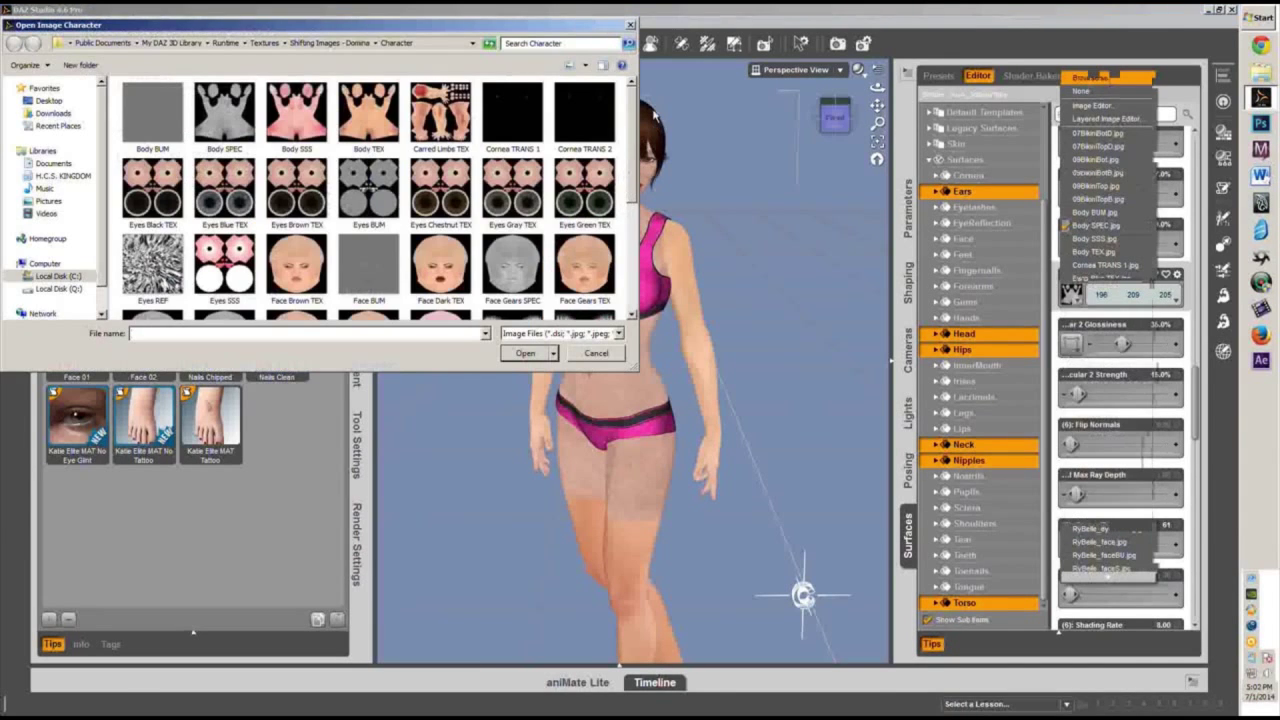
pyautogui.click(425, 44)
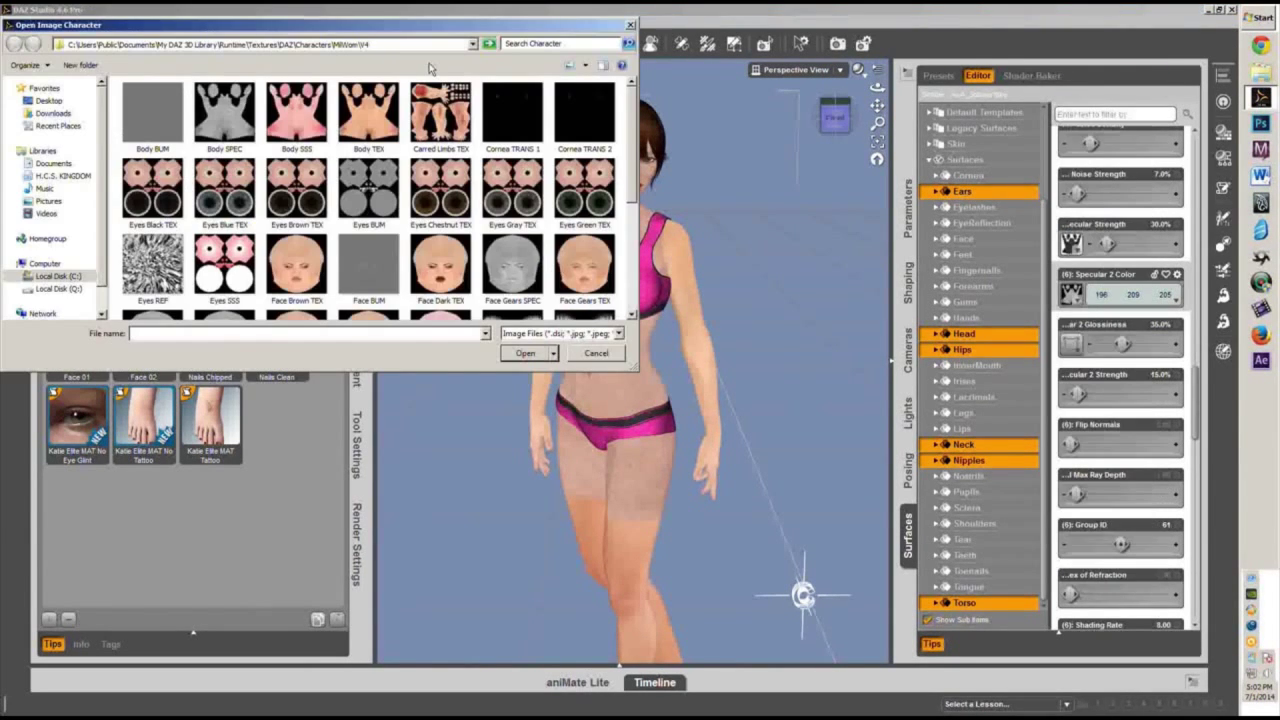
pyautogui.press('Return')
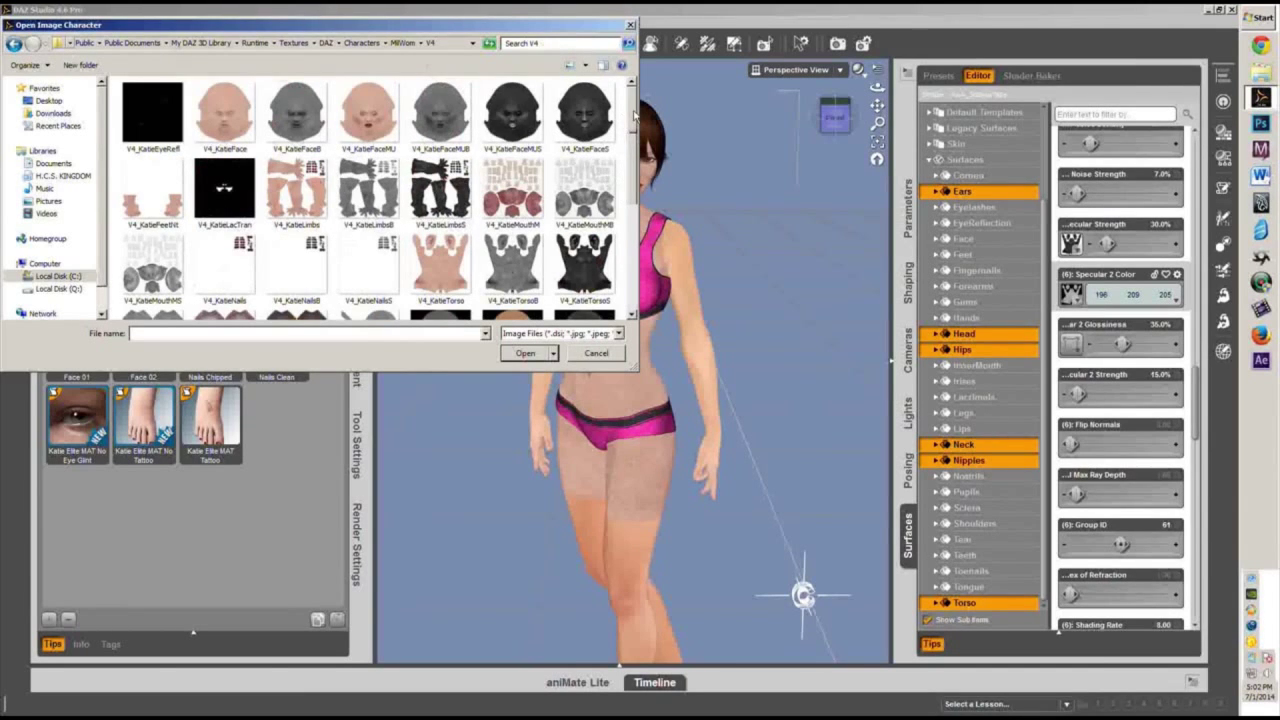
pyautogui.scroll(-2, 634, 117)
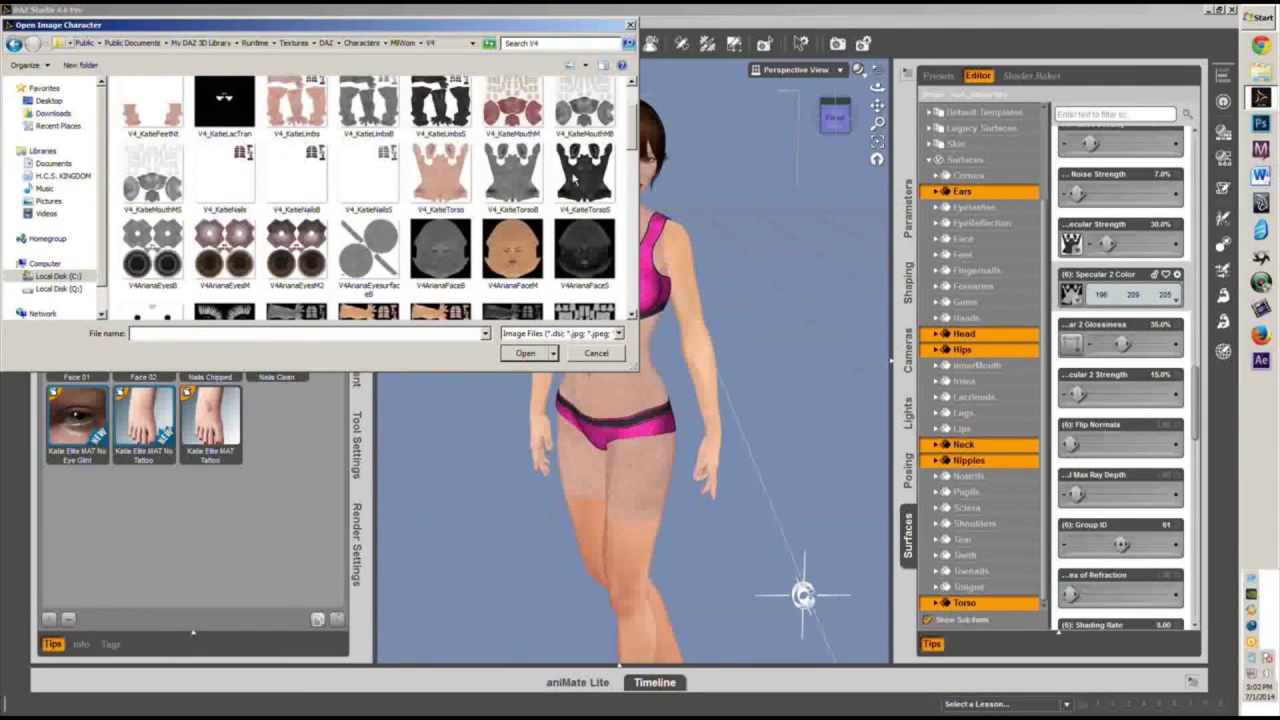
pyautogui.click(575, 177)
pyautogui.click(522, 354)
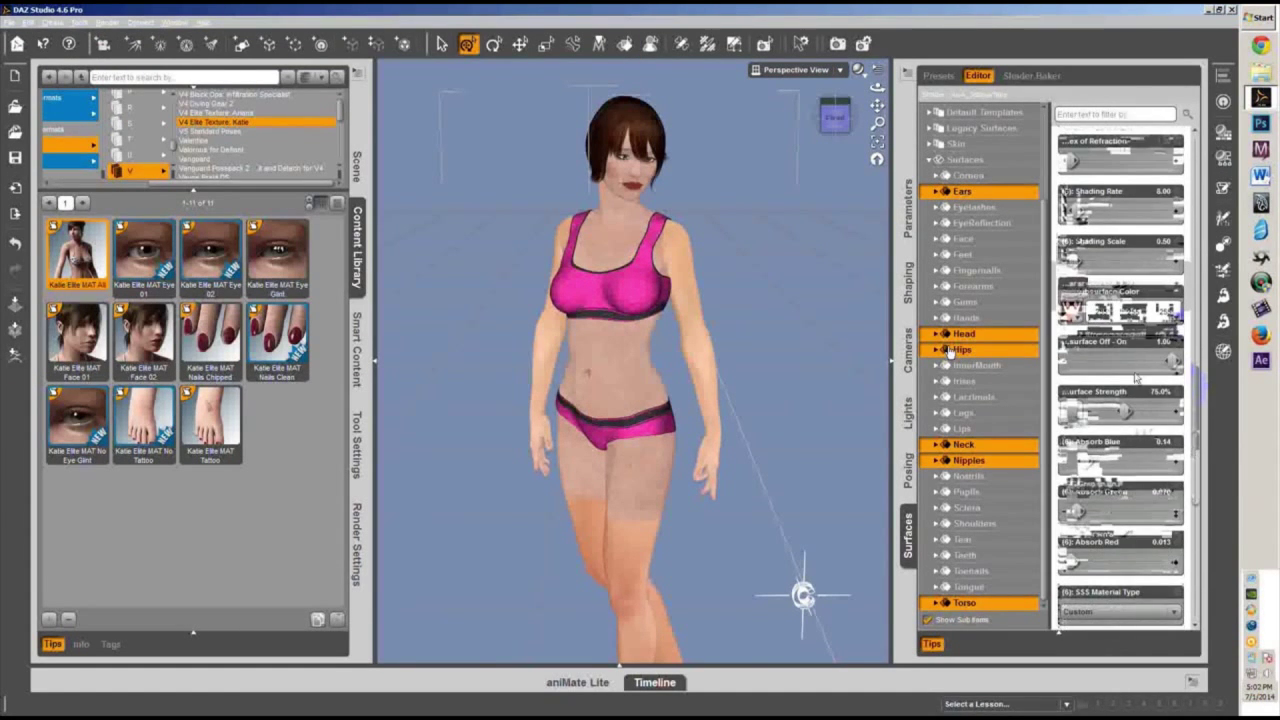
# Look through the MilWom\V4 texture folder for a Katie torso map to use for Subsurface Color, without loading one.
pyautogui.click(1069, 312)
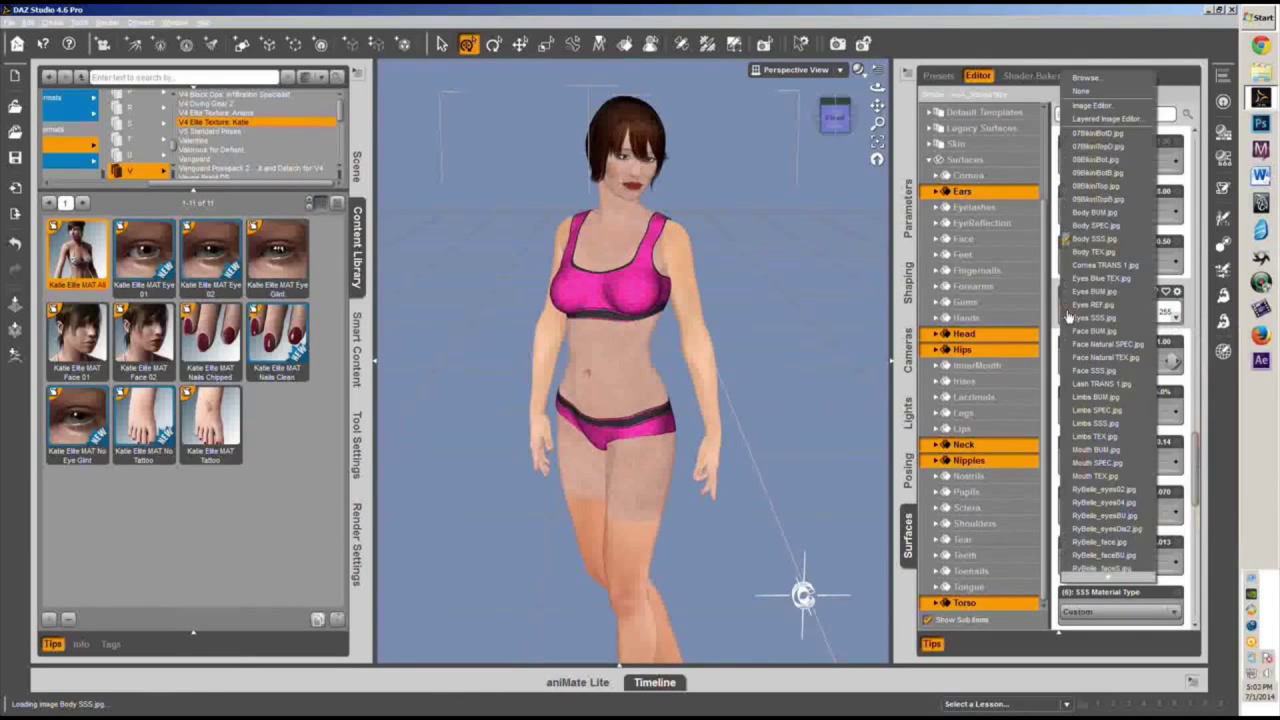
pyautogui.click(1102, 80)
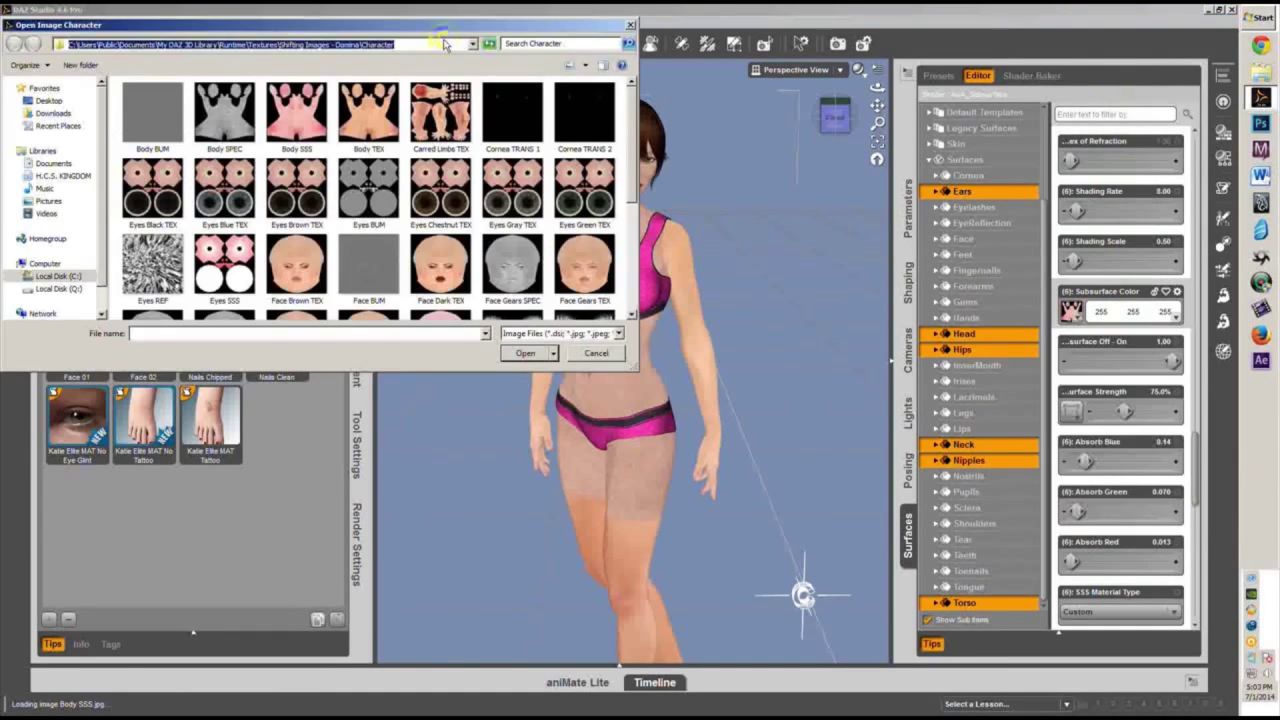
pyautogui.click(445, 44)
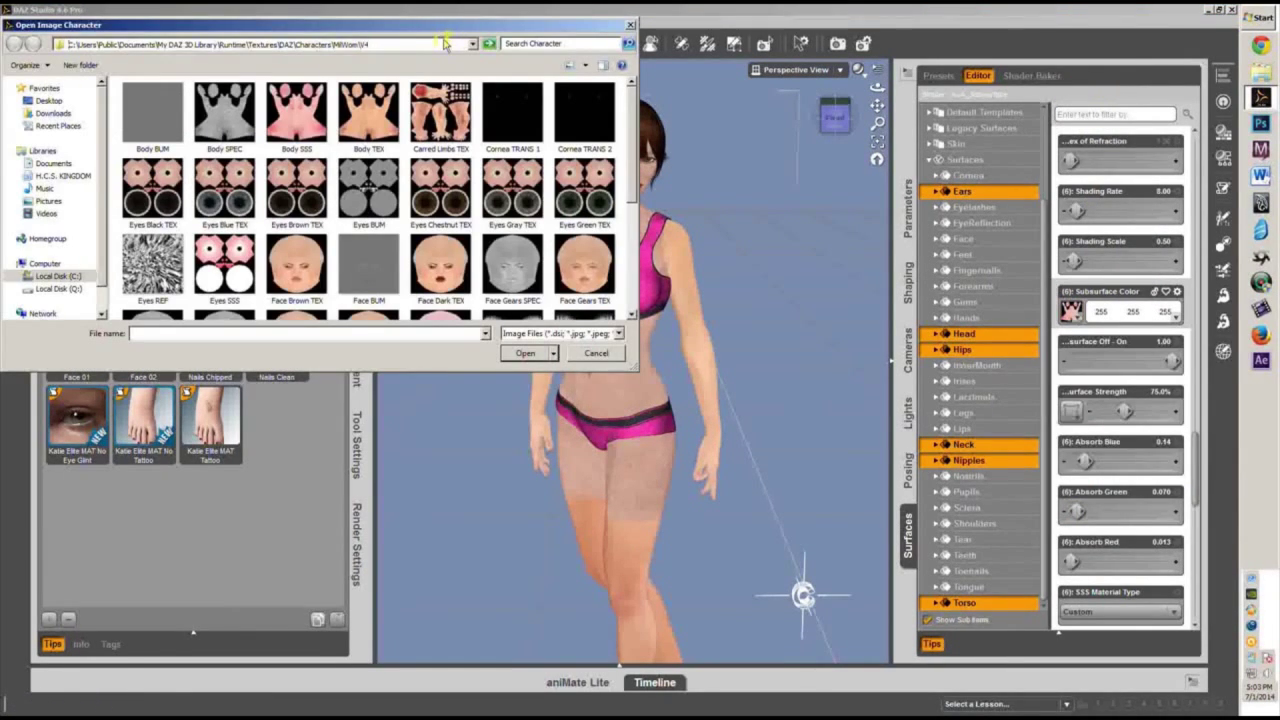
pyautogui.press('Return')
pyautogui.moveTo(633, 124); pyautogui.dragTo(632, 180)
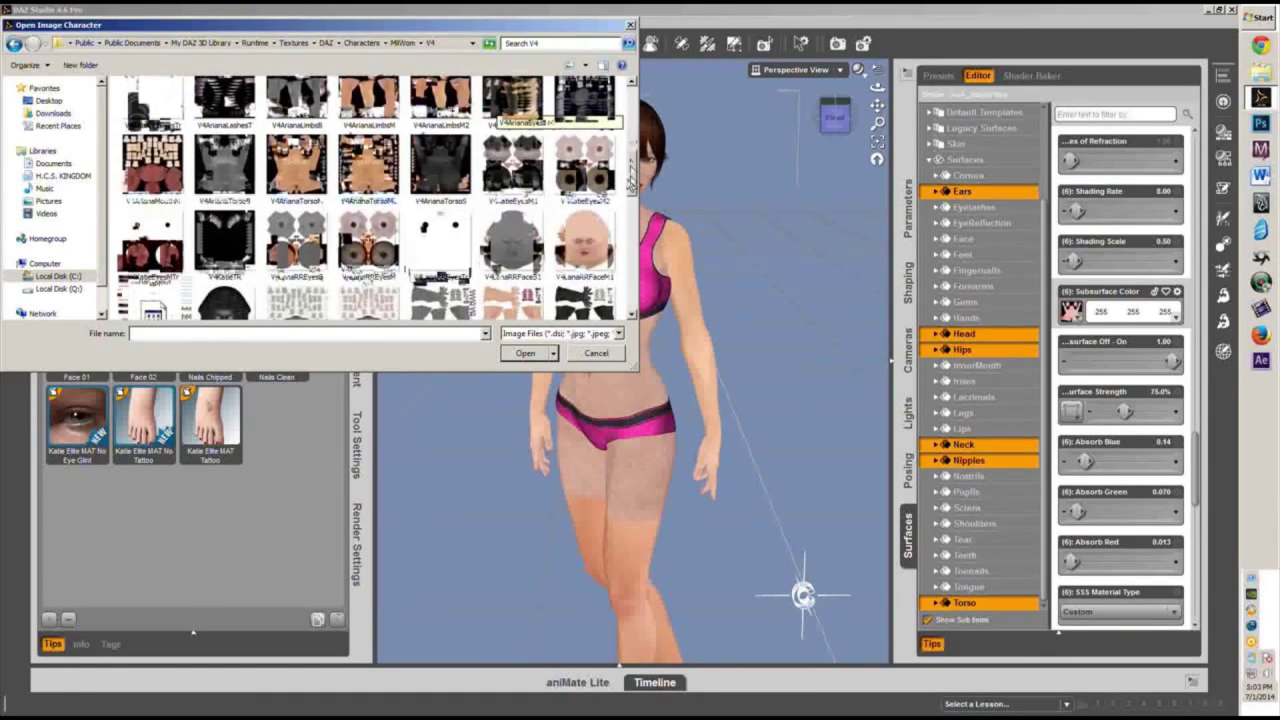
pyautogui.scroll(-5, 614, 258)
pyautogui.scroll(-10, 614, 258)
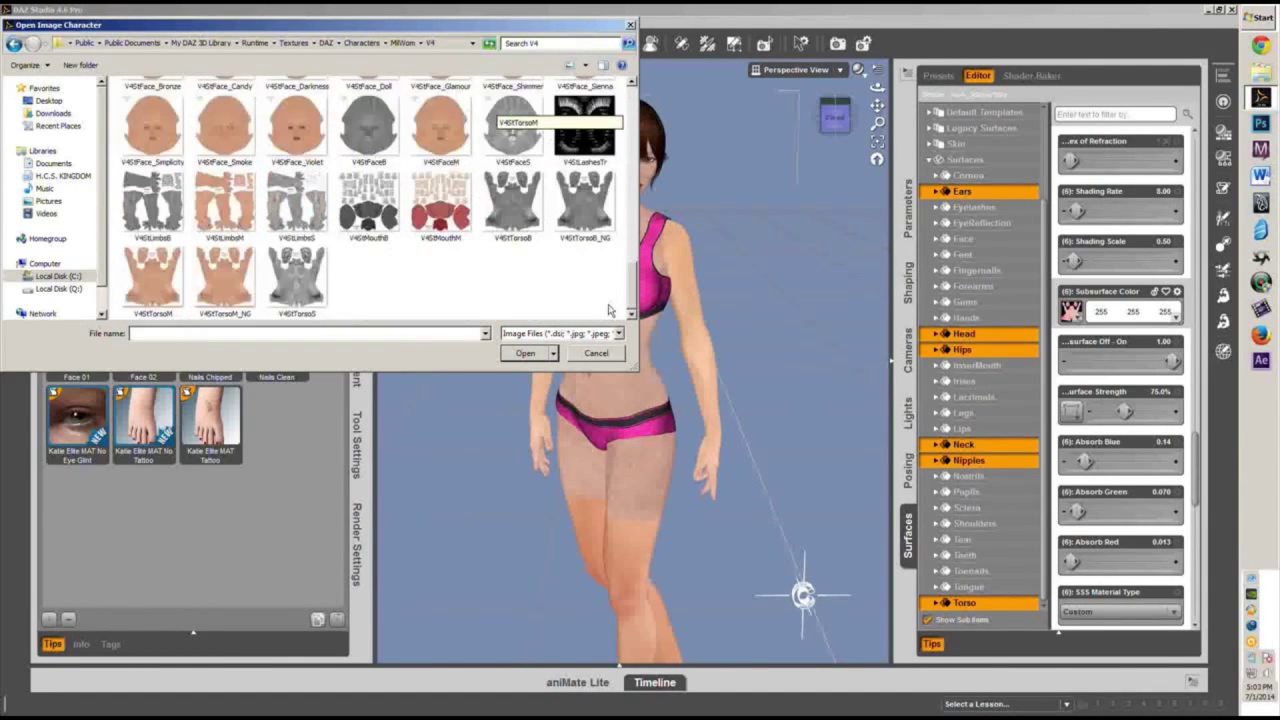
pyautogui.scroll(10, 607, 306)
pyautogui.click(588, 356)
pyautogui.moveTo(1066, 318)
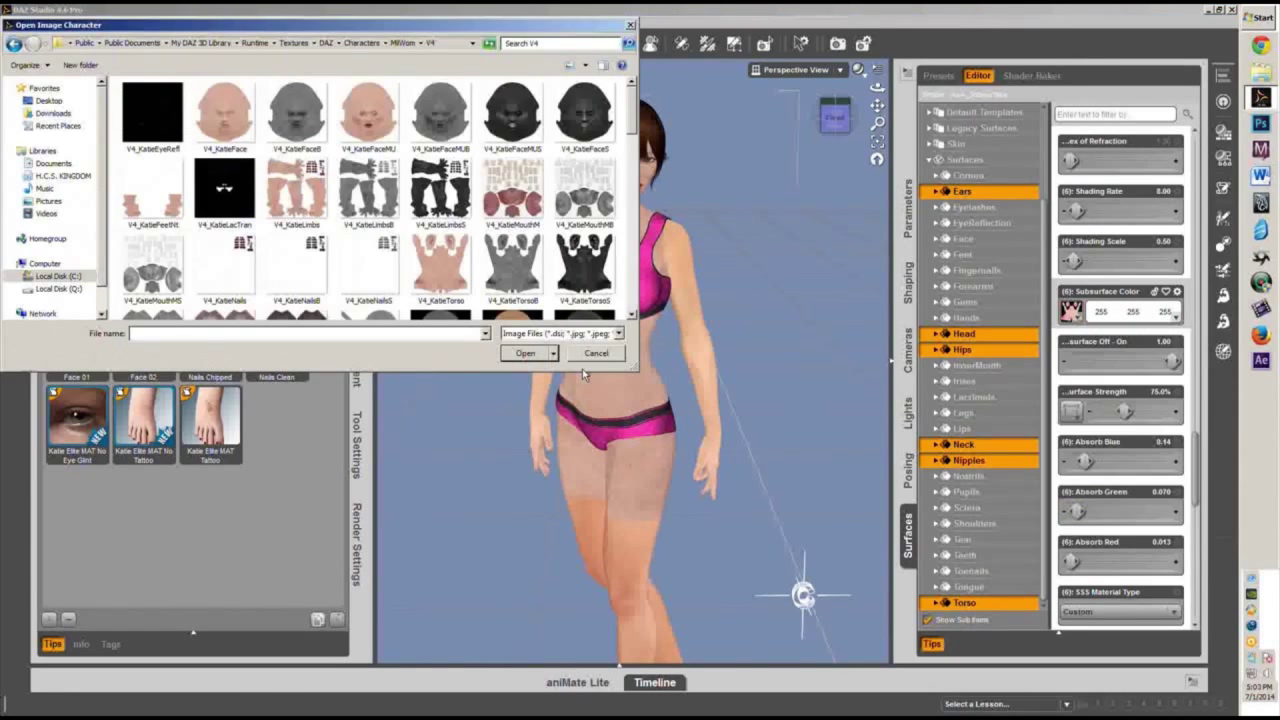
pyautogui.click(596, 353)
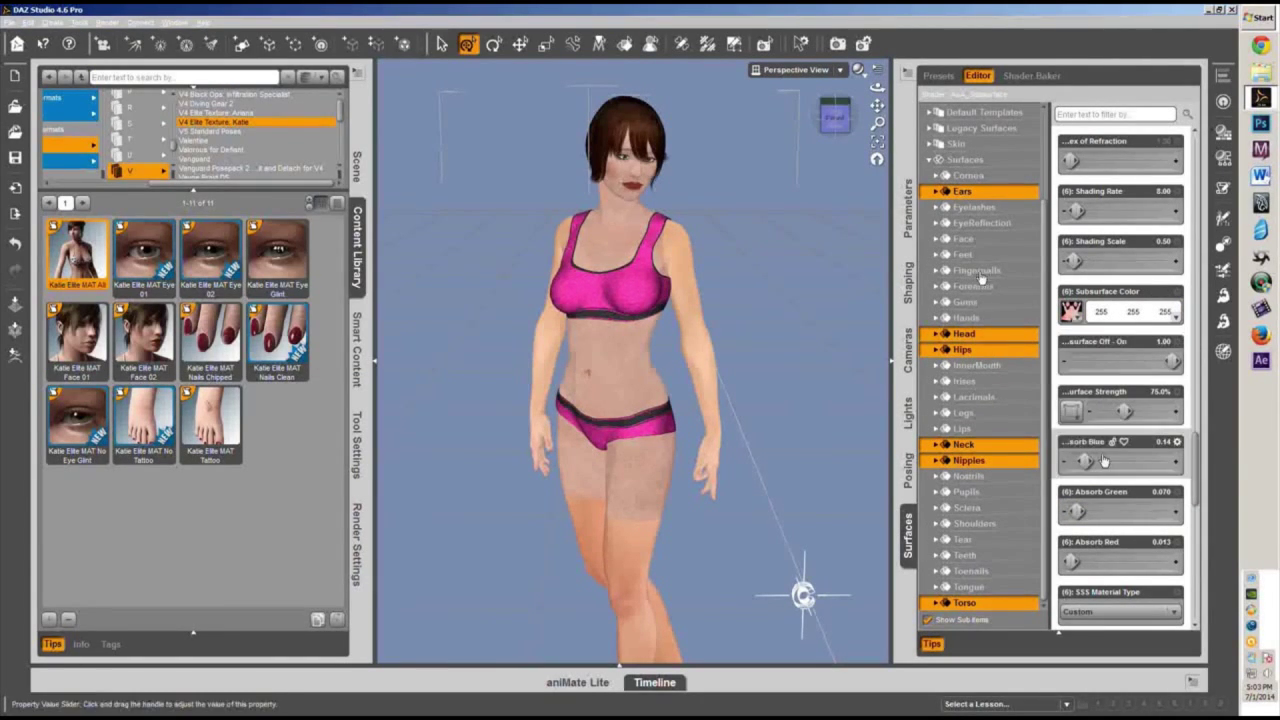
# Select the Face and Lips surfaces and load V4_KatieFaceMUB from the MilWom\V4 folder as their Bump Strength map.
pyautogui.click(996, 240)
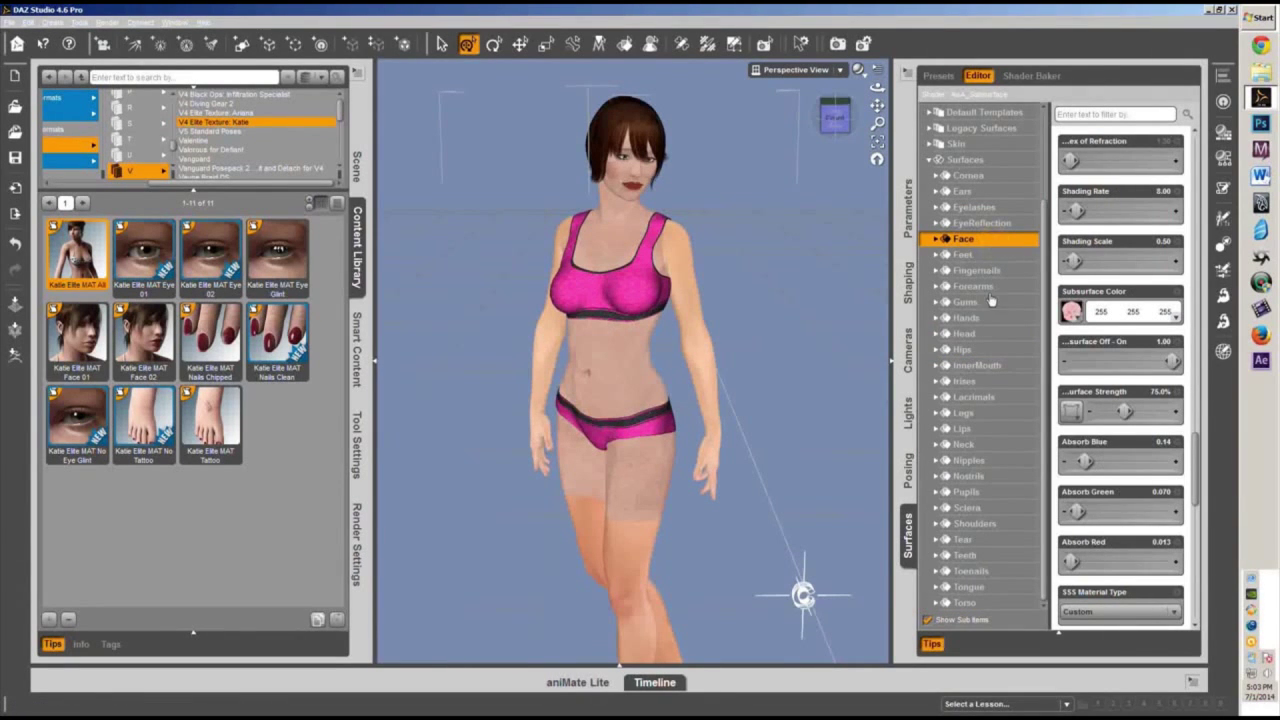
pyautogui.keyDown('ctrl'); pyautogui.click(970, 428); pyautogui.keyUp('ctrl')
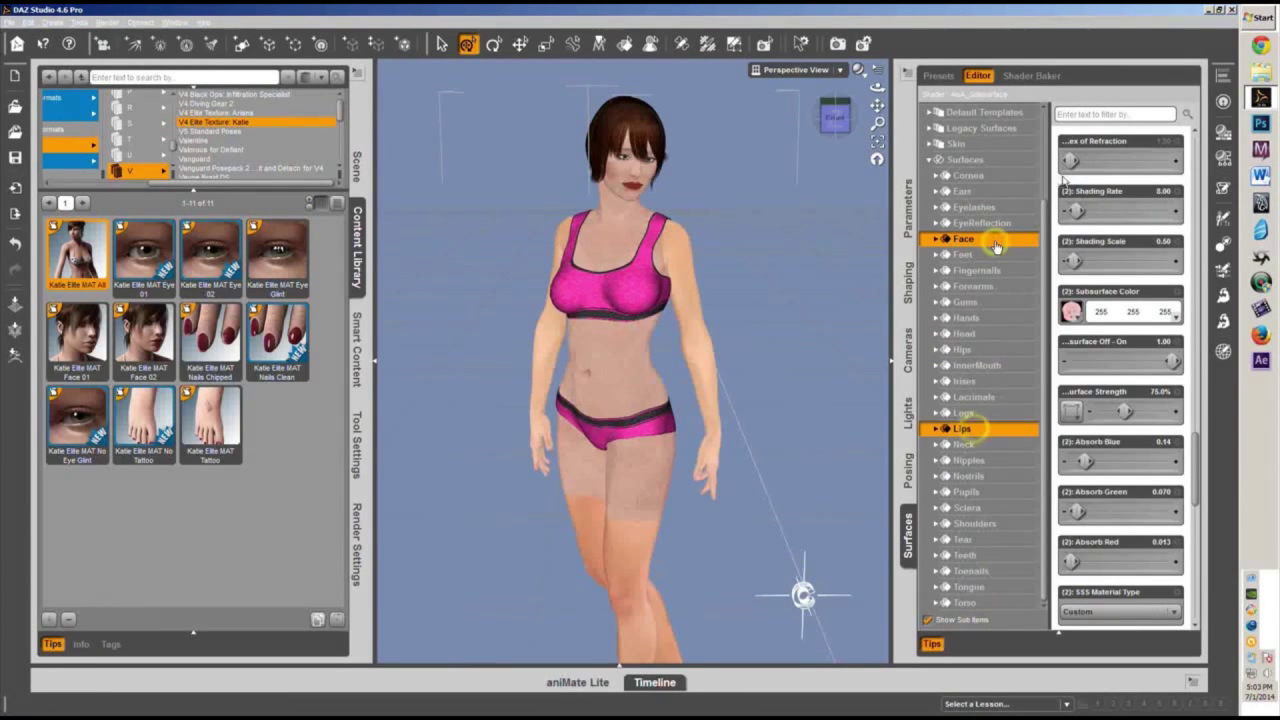
pyautogui.moveTo(1070, 314)
pyautogui.scroll(5, 1072, 320)
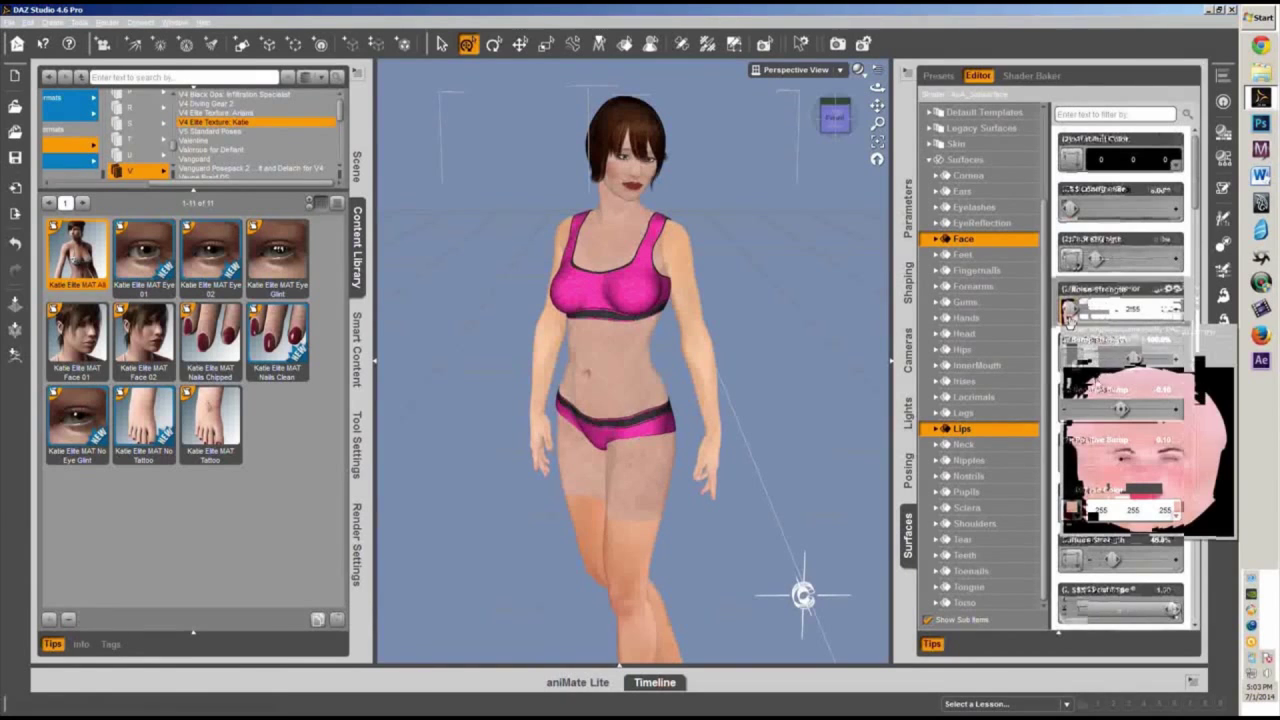
pyautogui.click(1070, 318)
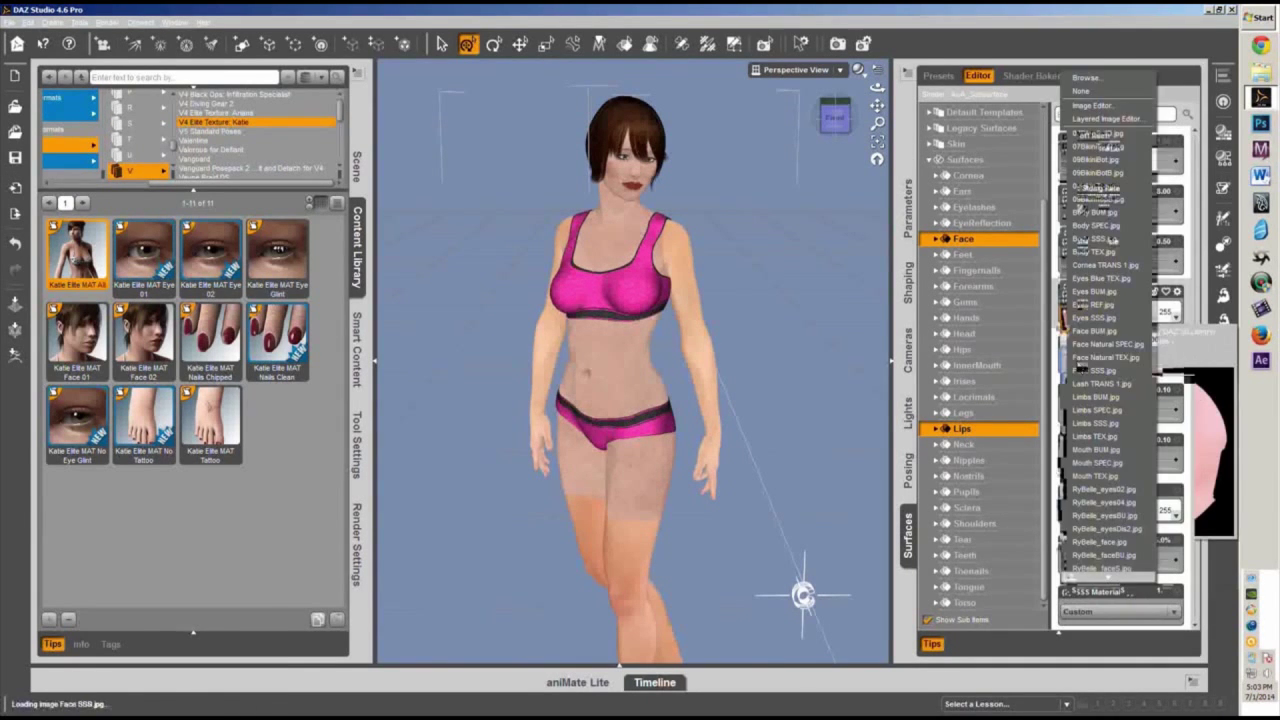
pyautogui.click(1104, 78)
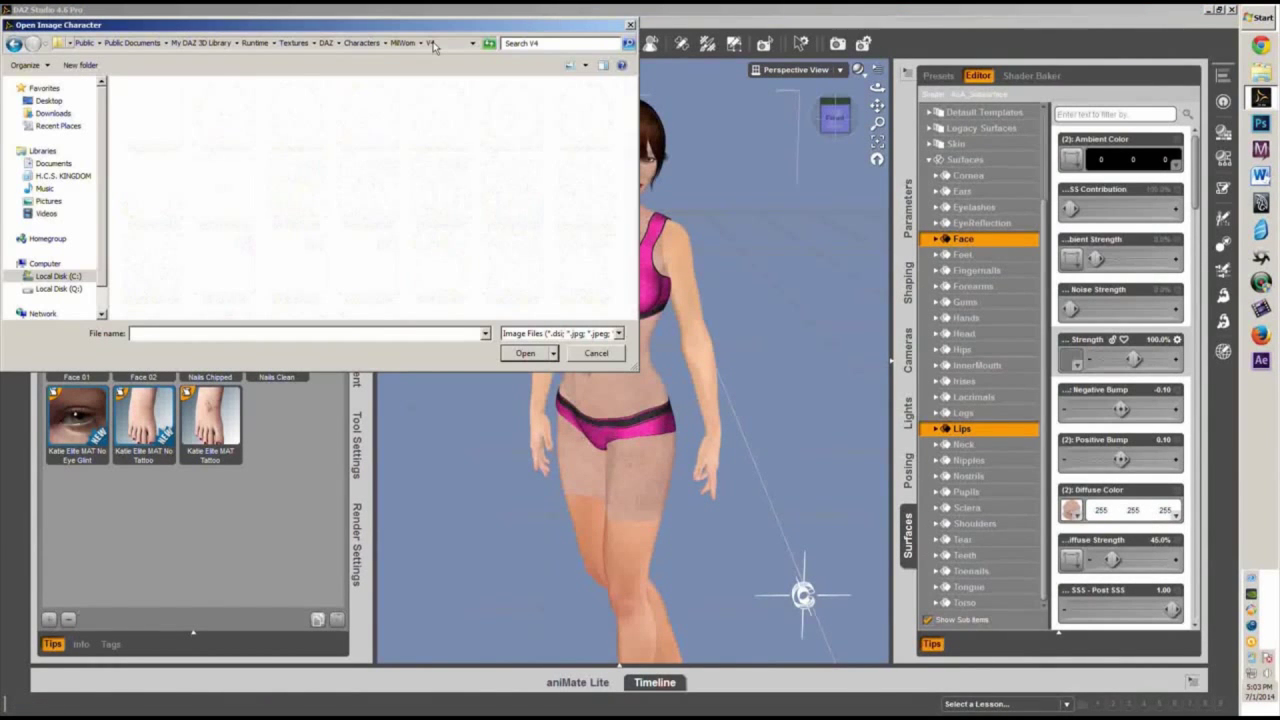
pyautogui.click(441, 112)
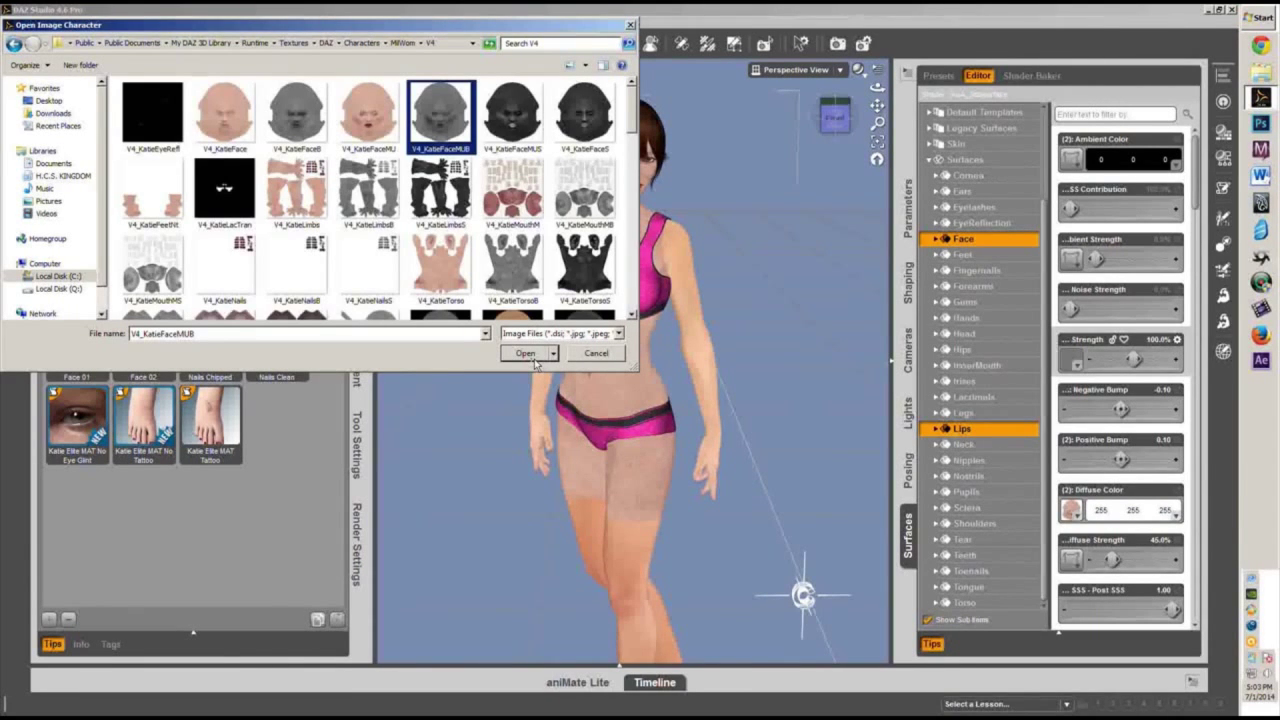
pyautogui.click(525, 353)
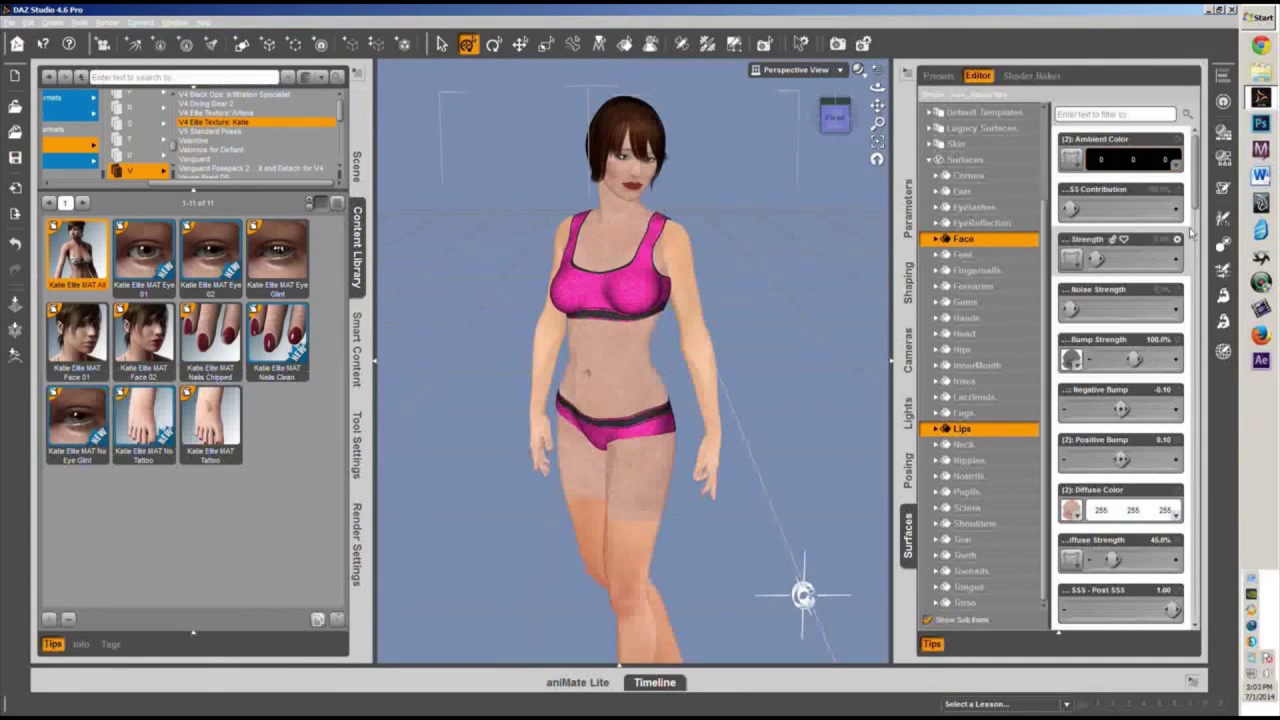
# Load V4_KatieFaceMUS from the MilWom\V4 texture folder as the Specular Strength map of the selected Face and Lips surfaces.
pyautogui.scroll(-10, 1200, 180)
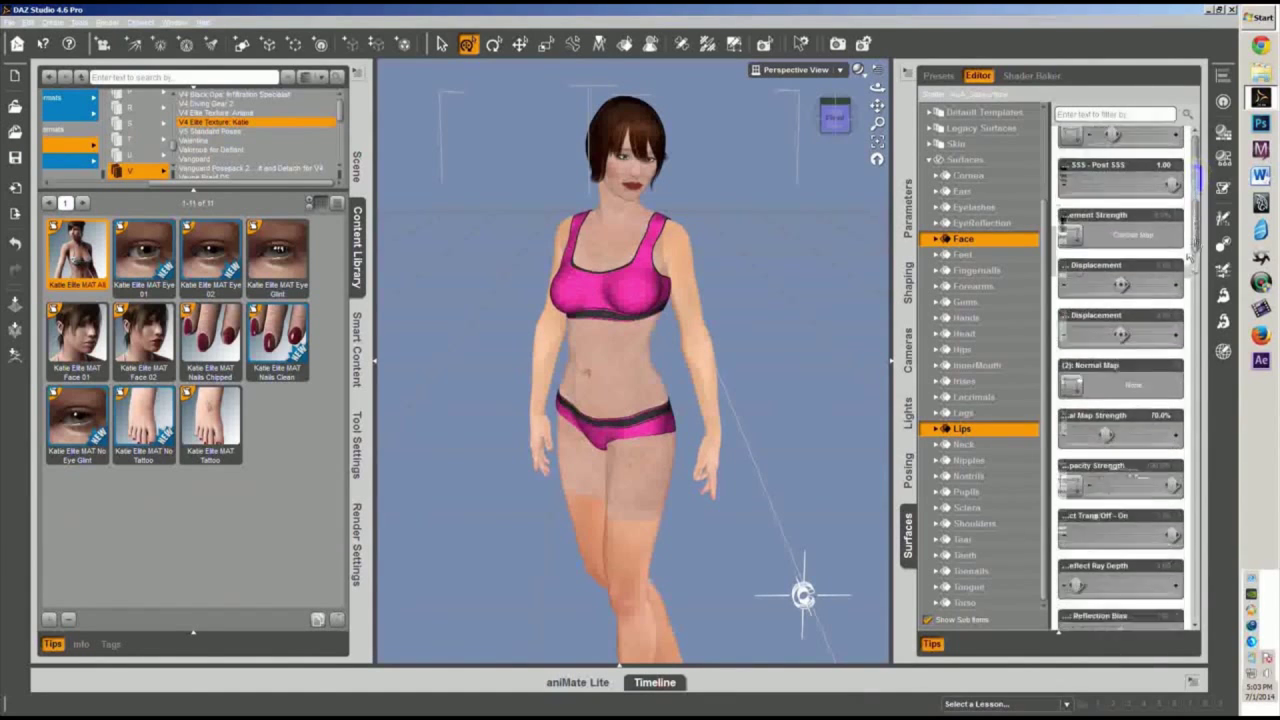
pyautogui.moveTo(1198, 273); pyautogui.dragTo(1193, 398)
pyautogui.click(1072, 348)
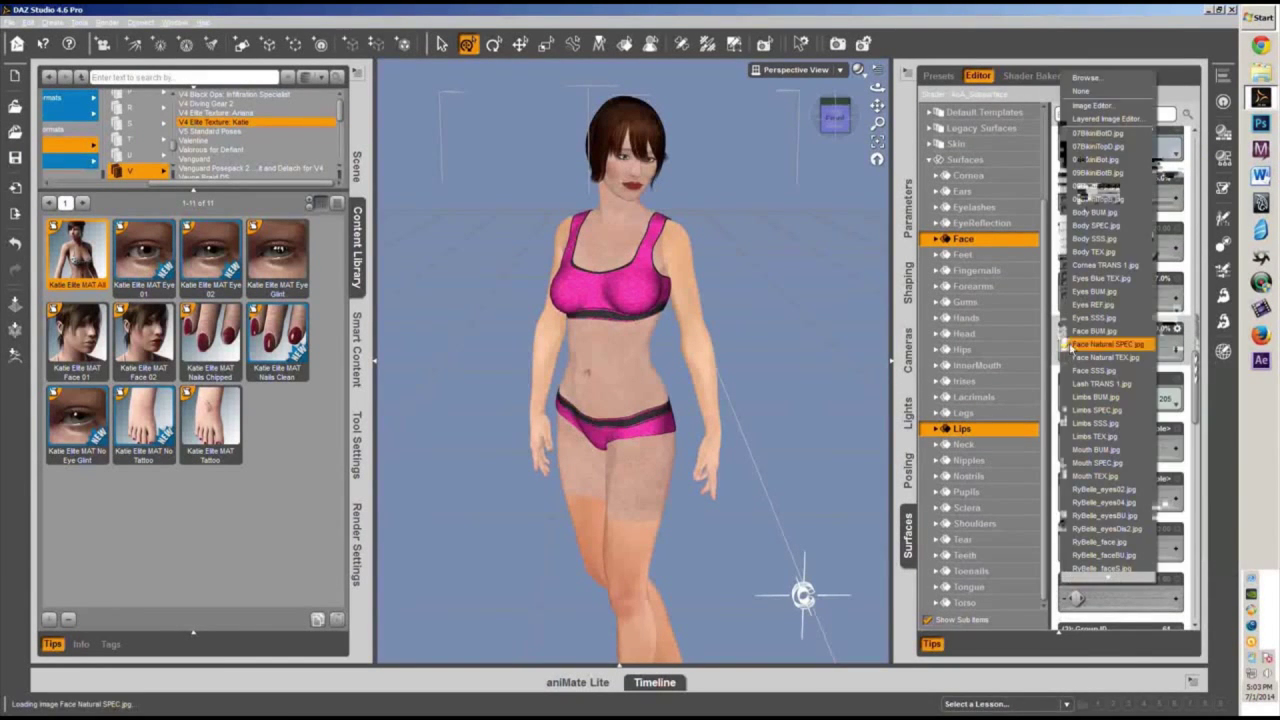
pyautogui.click(1088, 77)
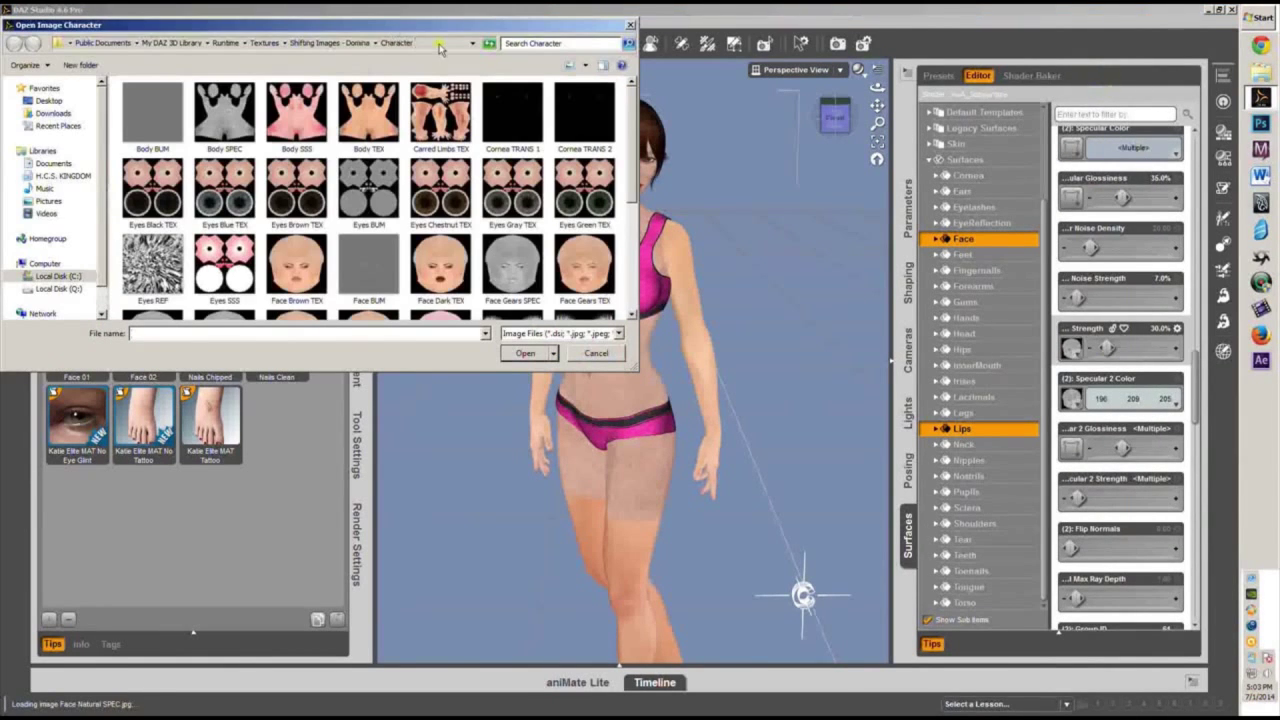
pyautogui.click(440, 45)
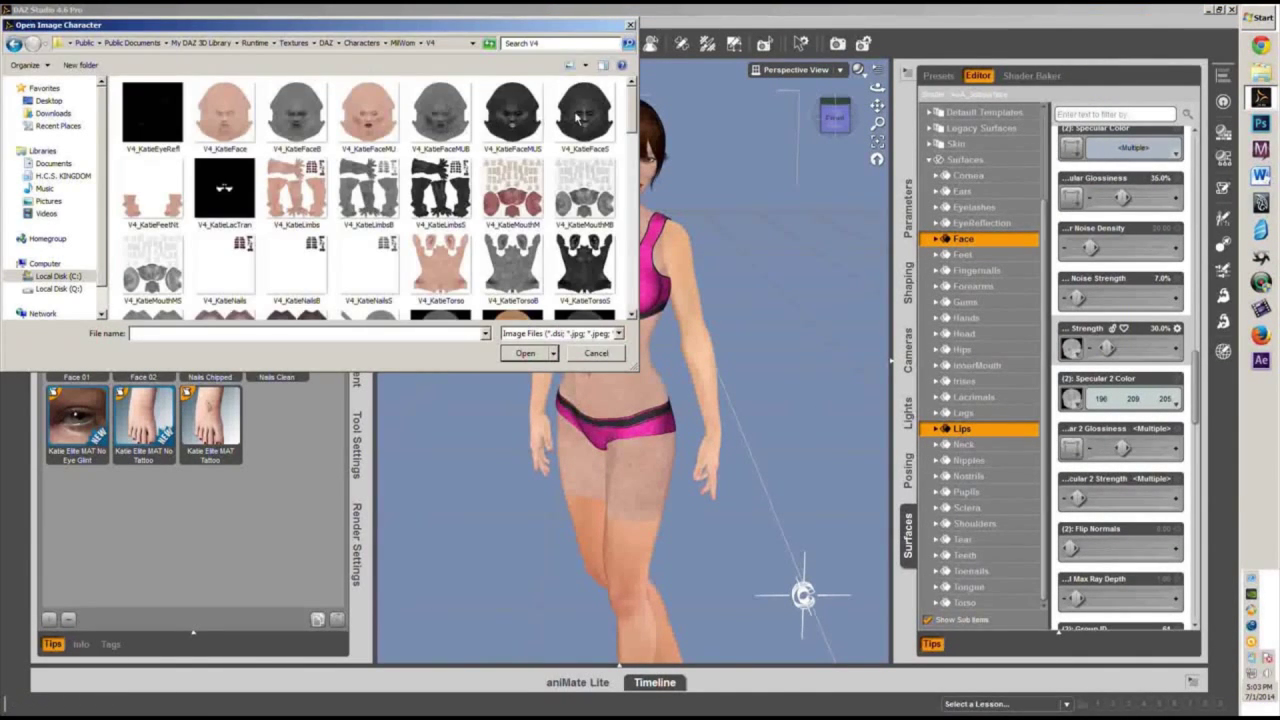
pyautogui.click(576, 117)
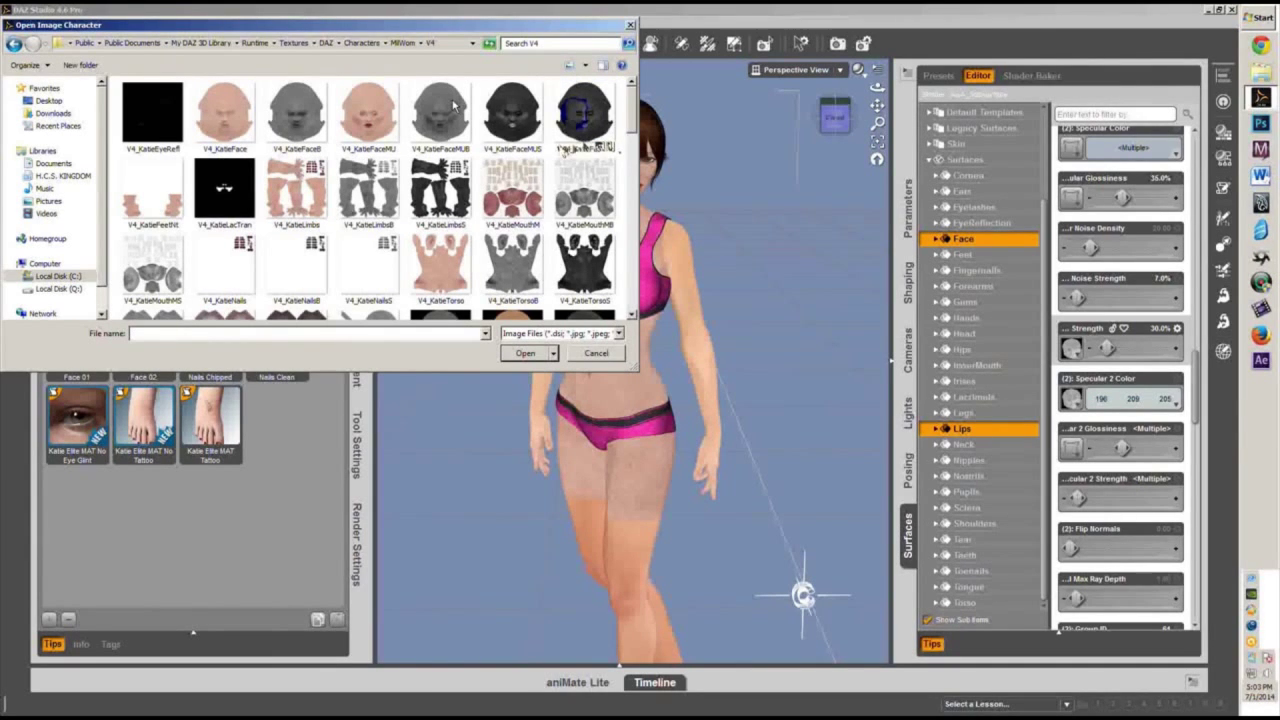
pyautogui.click(519, 120)
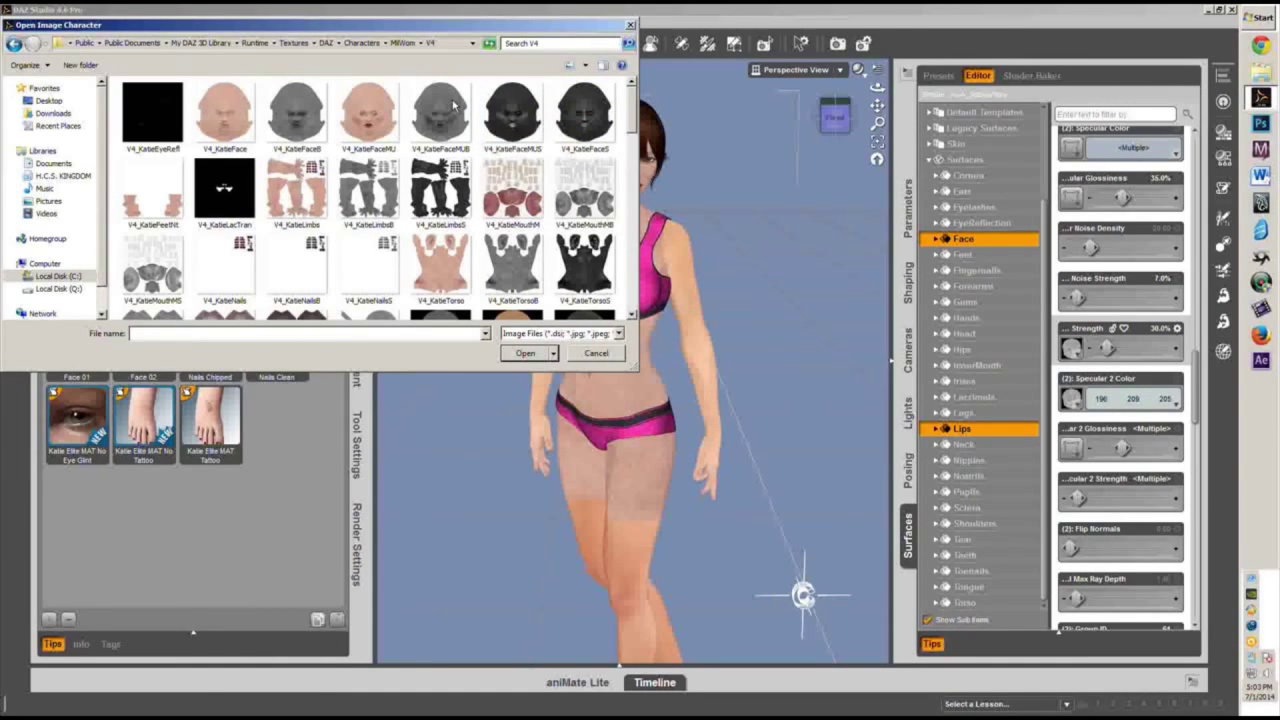
pyautogui.click(512, 125)
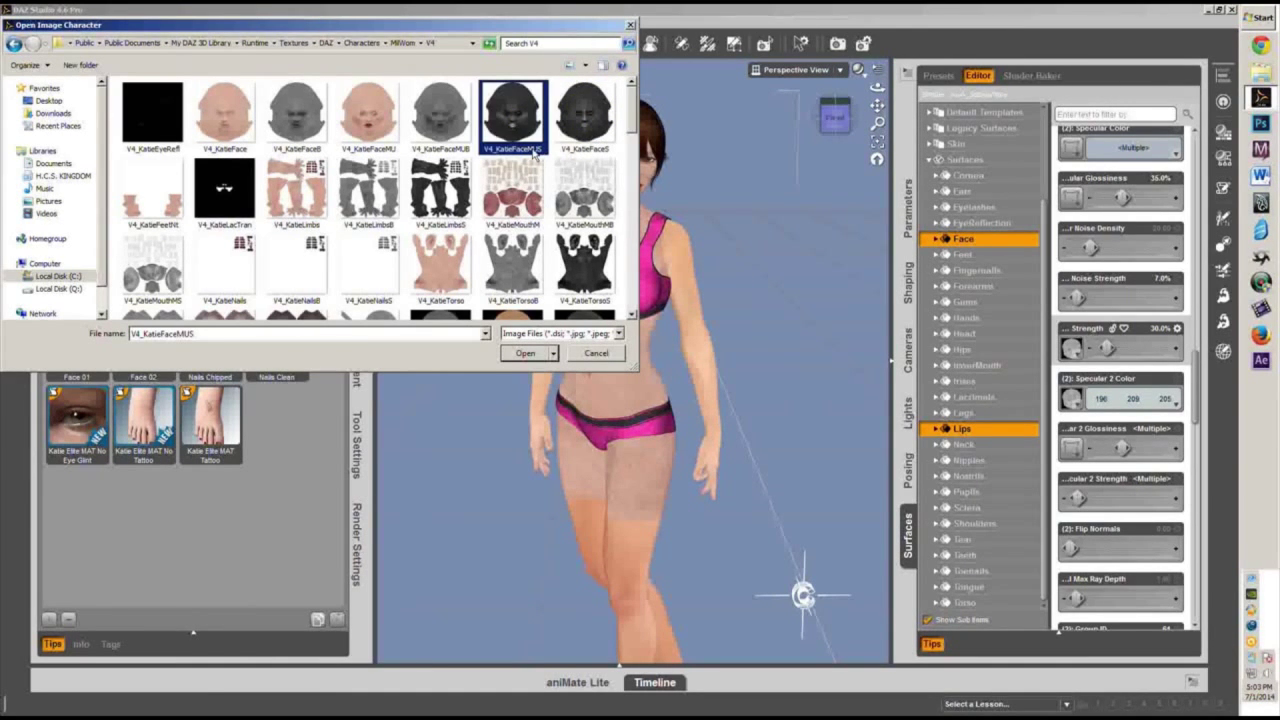
pyautogui.click(525, 353)
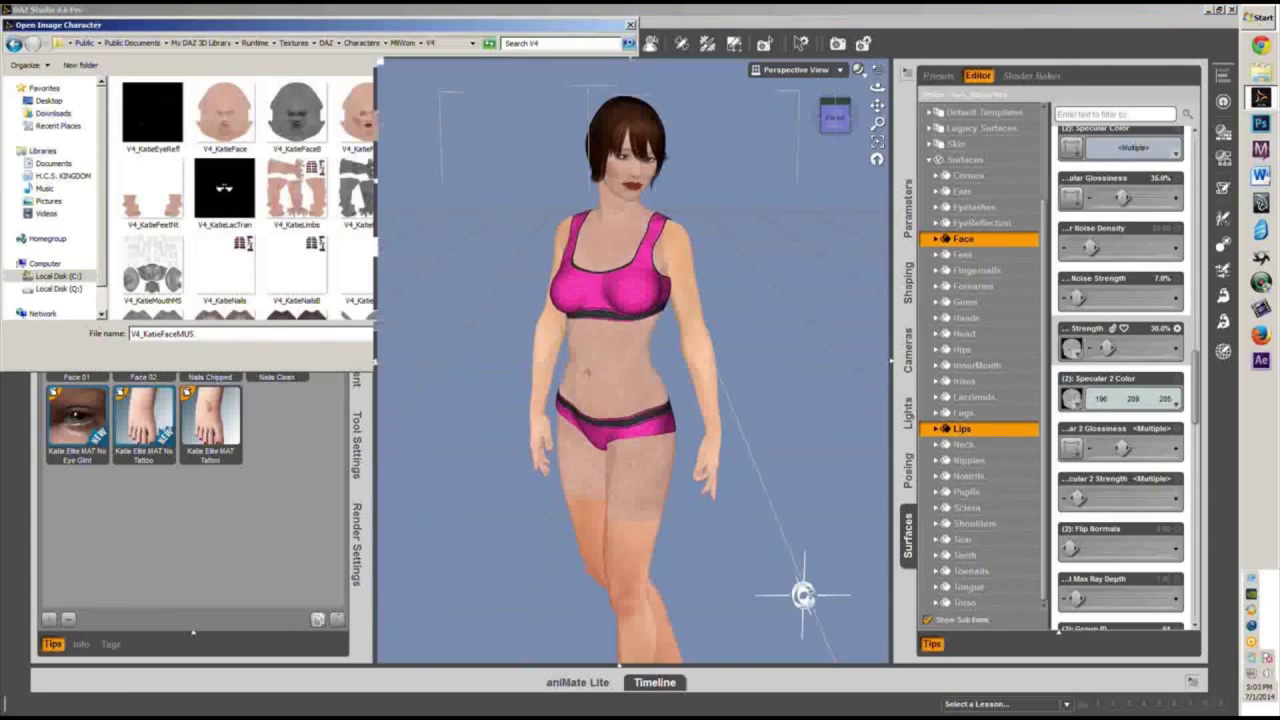
# Apply V4_KatieFaceMUS from the MilWom\V4 folder as the Specular 2 Color map of the Face and Lips surfaces.
pyautogui.click(1072, 400)
pyautogui.click(1088, 77)
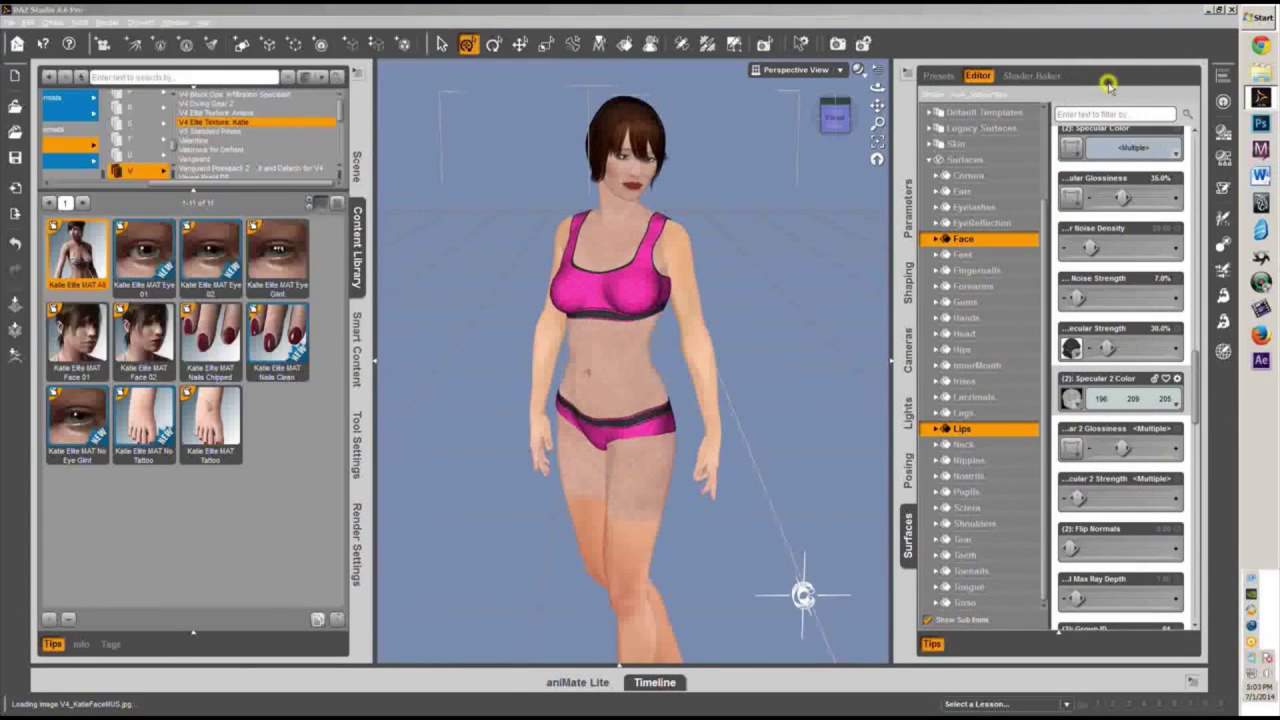
pyautogui.click(418, 47)
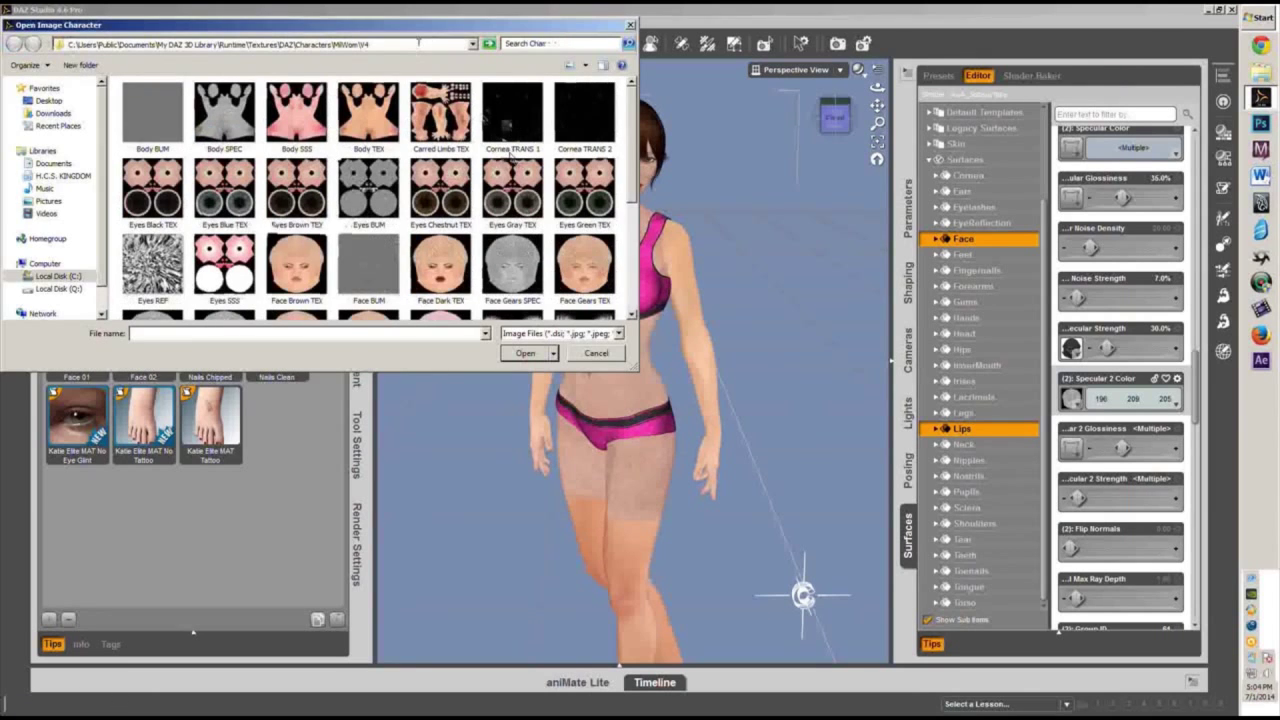
pyautogui.scroll(-8, 514, 178)
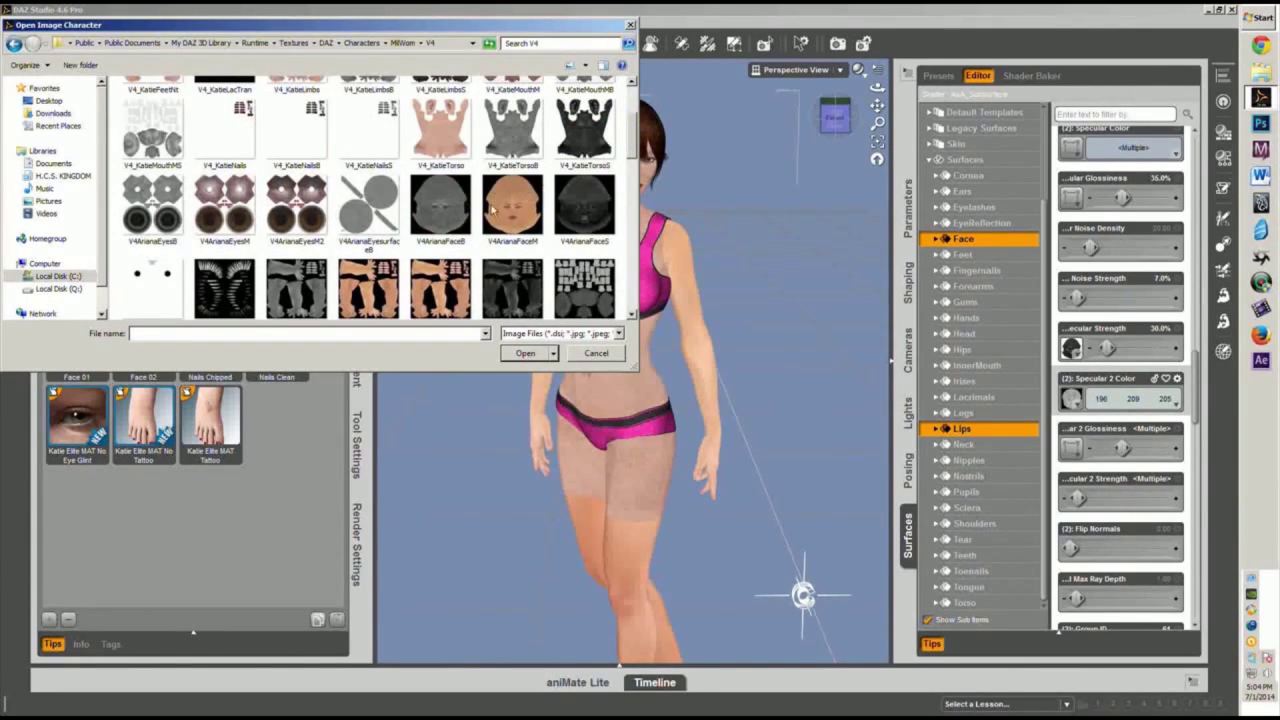
pyautogui.scroll(2, 632, 148)
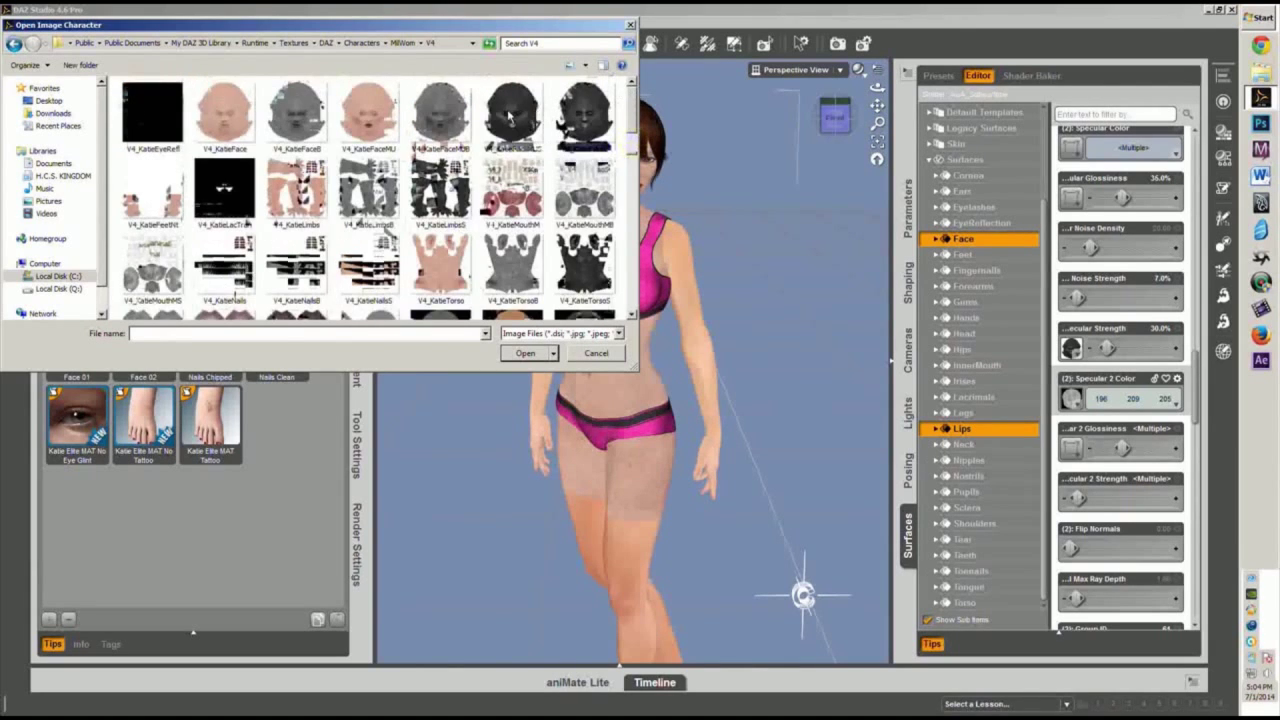
pyautogui.click(513, 113)
pyautogui.click(525, 353)
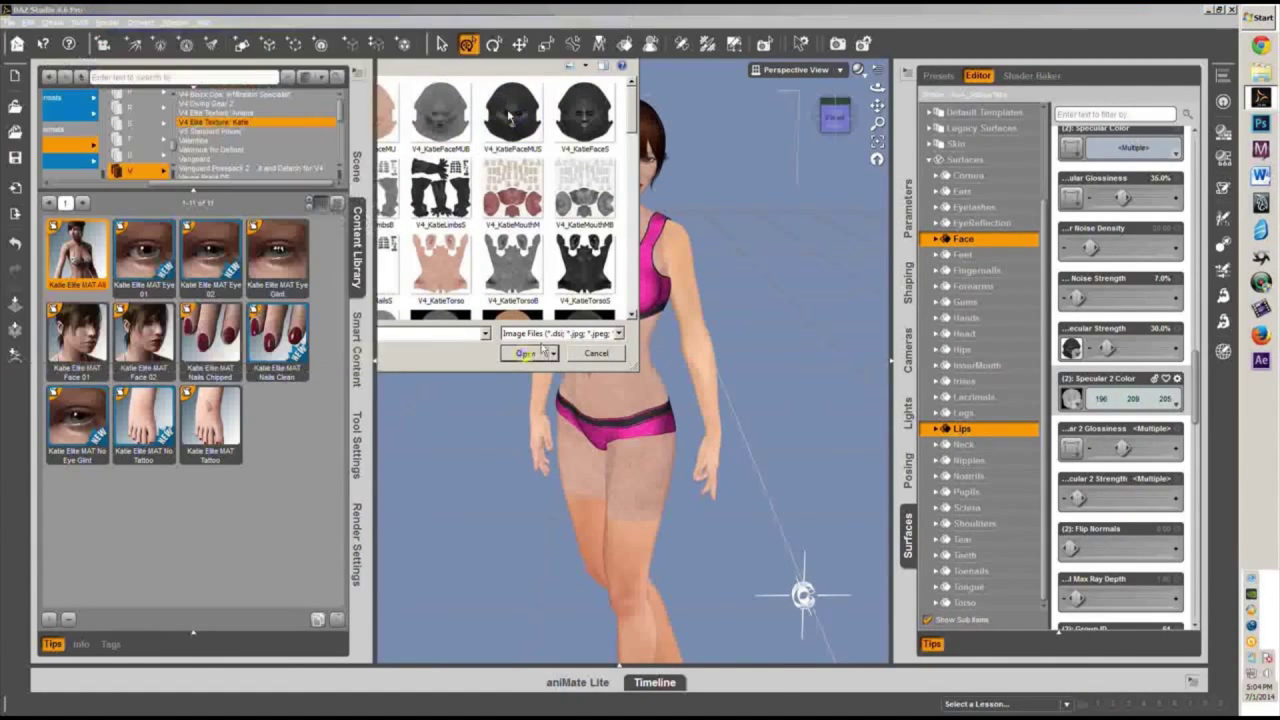
# Select the Feet, Fingernails, Forearms, Hands, Legs and Toenails surfaces together.
pyautogui.click(983, 317)
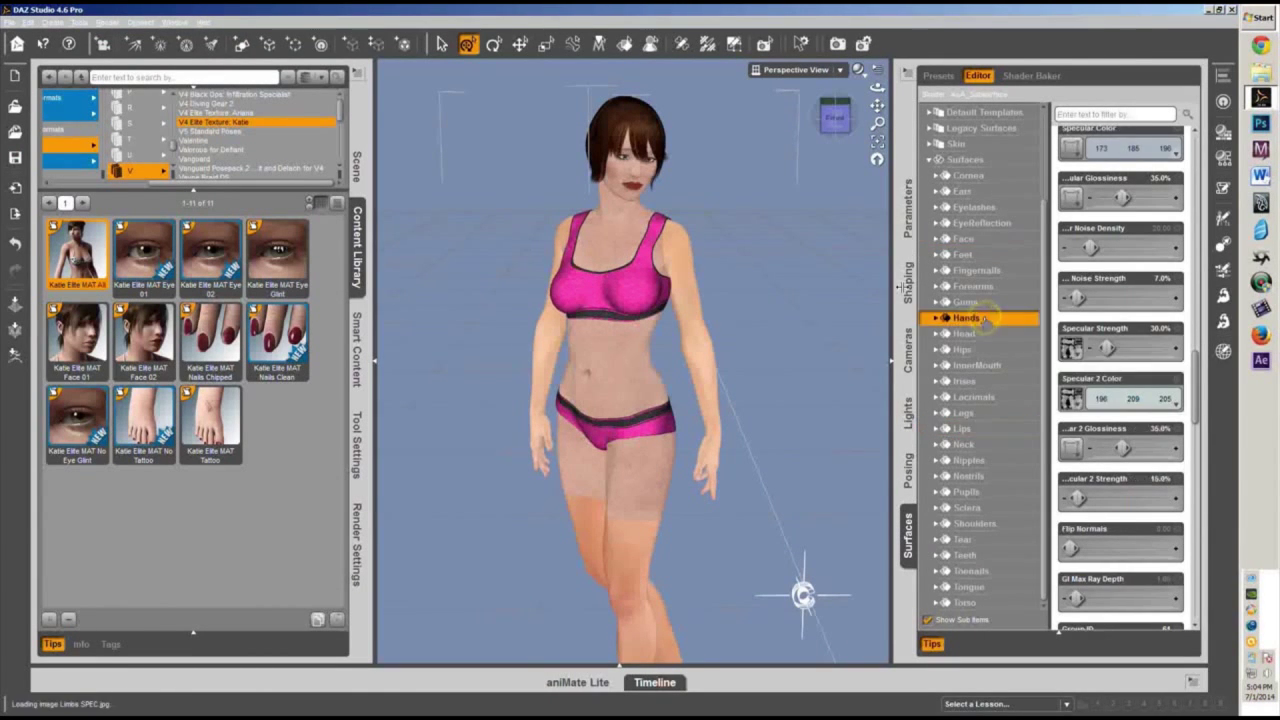
pyautogui.keyDown('ctrl'); pyautogui.click(1003, 287); pyautogui.keyUp('ctrl')
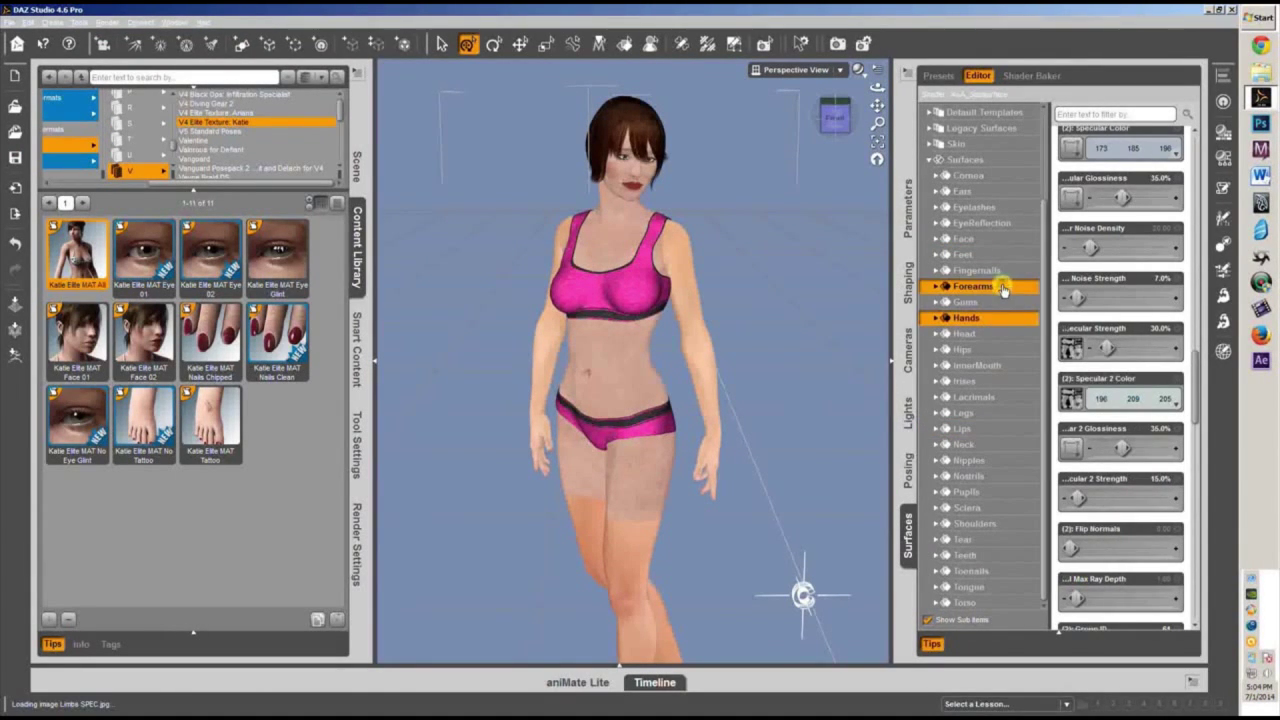
pyautogui.keyDown('ctrl'); pyautogui.click(1002, 287); pyautogui.keyUp('ctrl')
pyautogui.keyDown('ctrl'); pyautogui.click(996, 272); pyautogui.keyUp('ctrl')
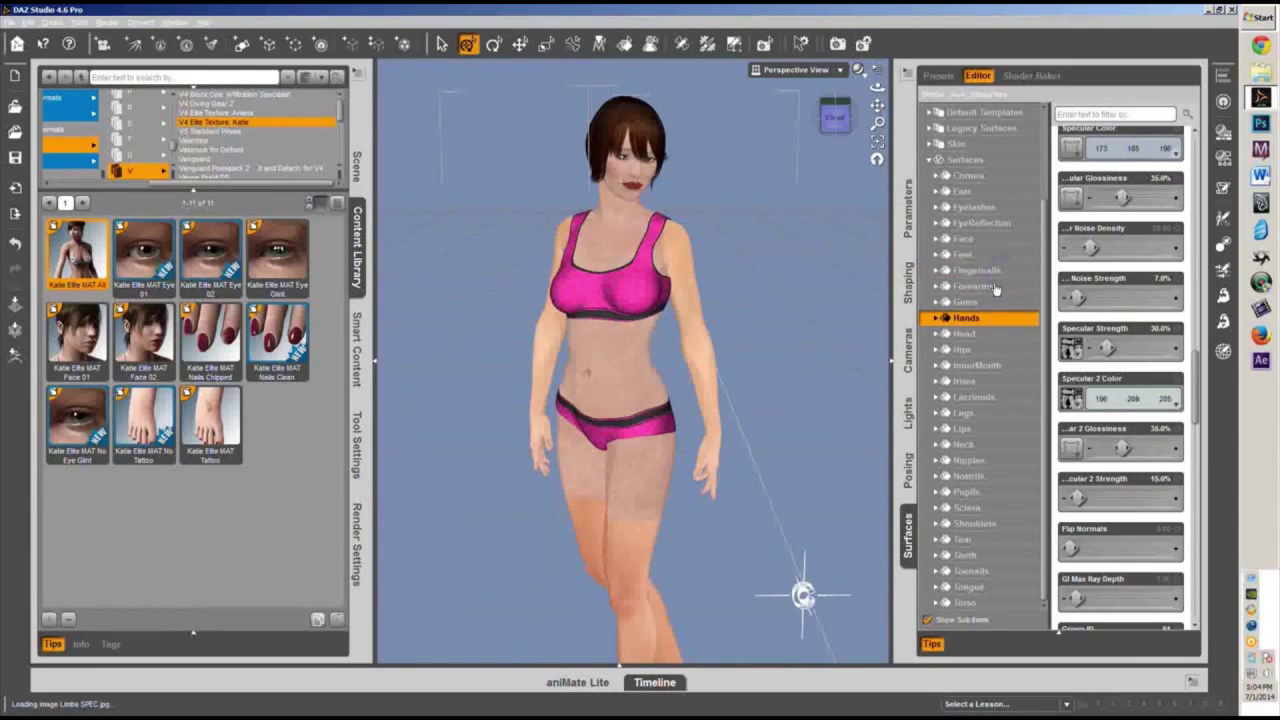
pyautogui.keyDown('ctrl'); pyautogui.click(996, 287); pyautogui.keyUp('ctrl')
pyautogui.click(1042, 207)
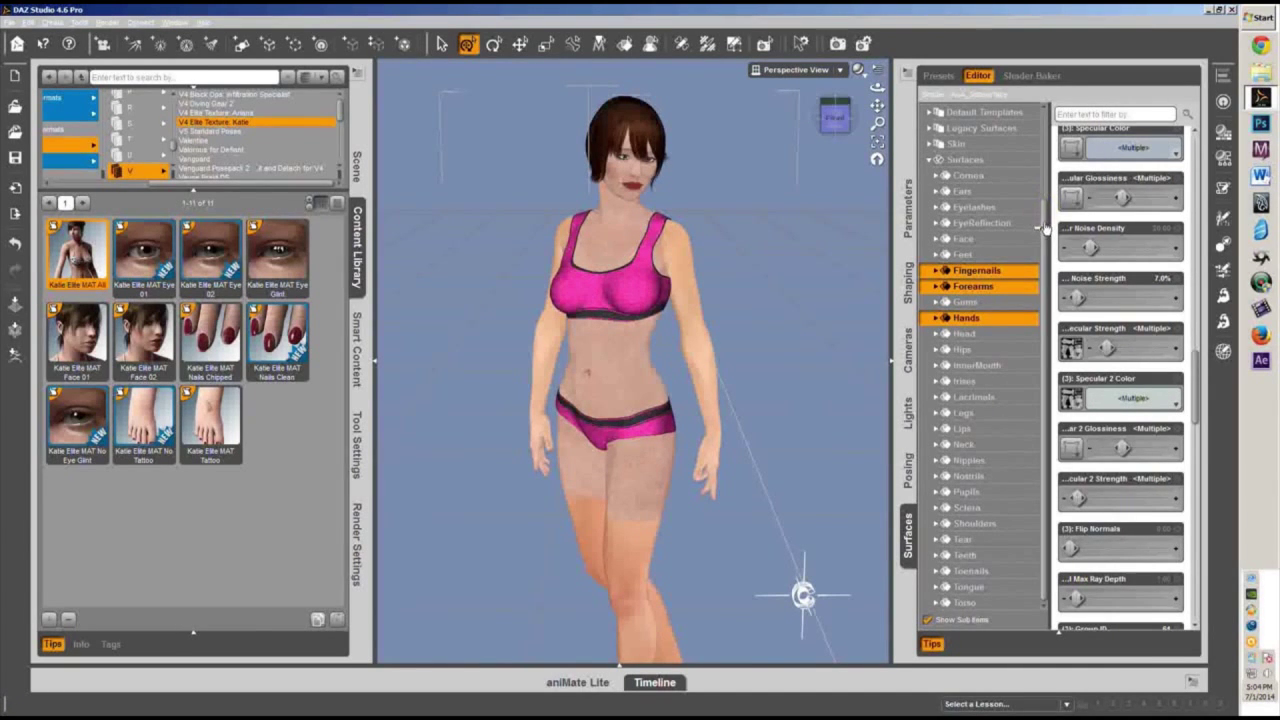
pyautogui.click(1038, 228)
pyautogui.click(1041, 232)
pyautogui.keyDown('ctrl'); pyautogui.click(980, 287); pyautogui.keyUp('ctrl')
pyautogui.click(978, 287)
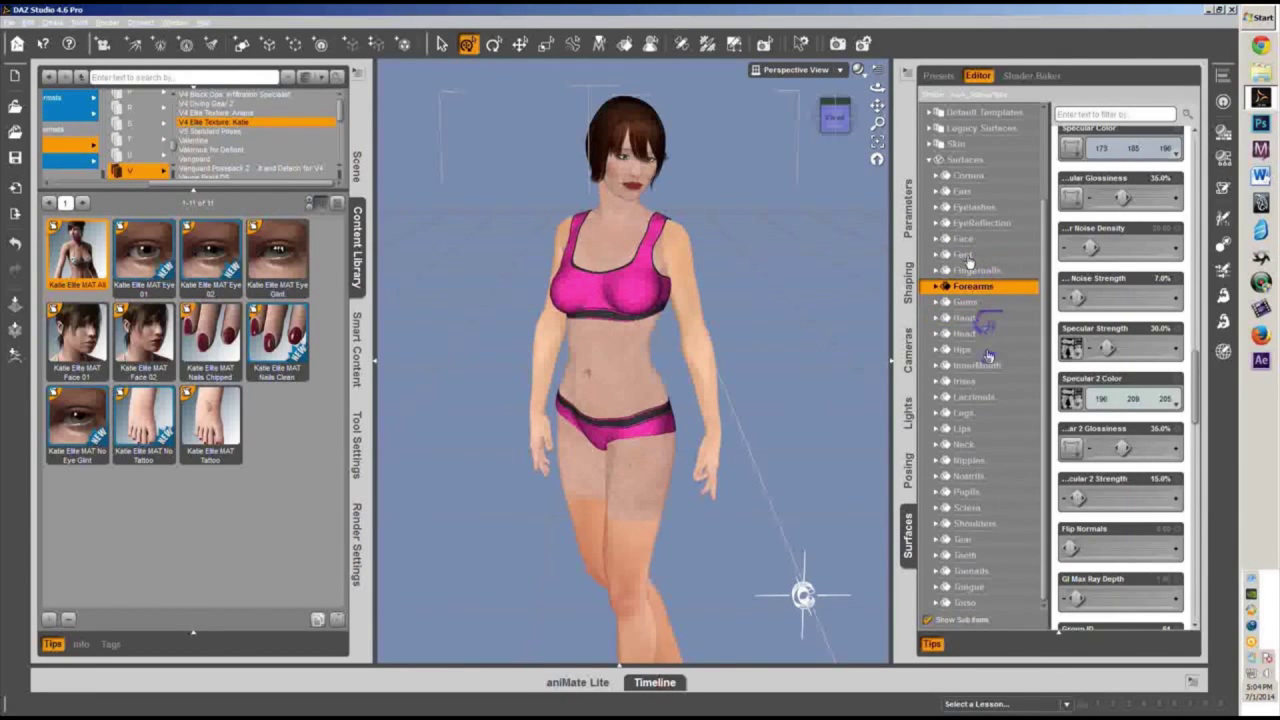
pyautogui.click(994, 403)
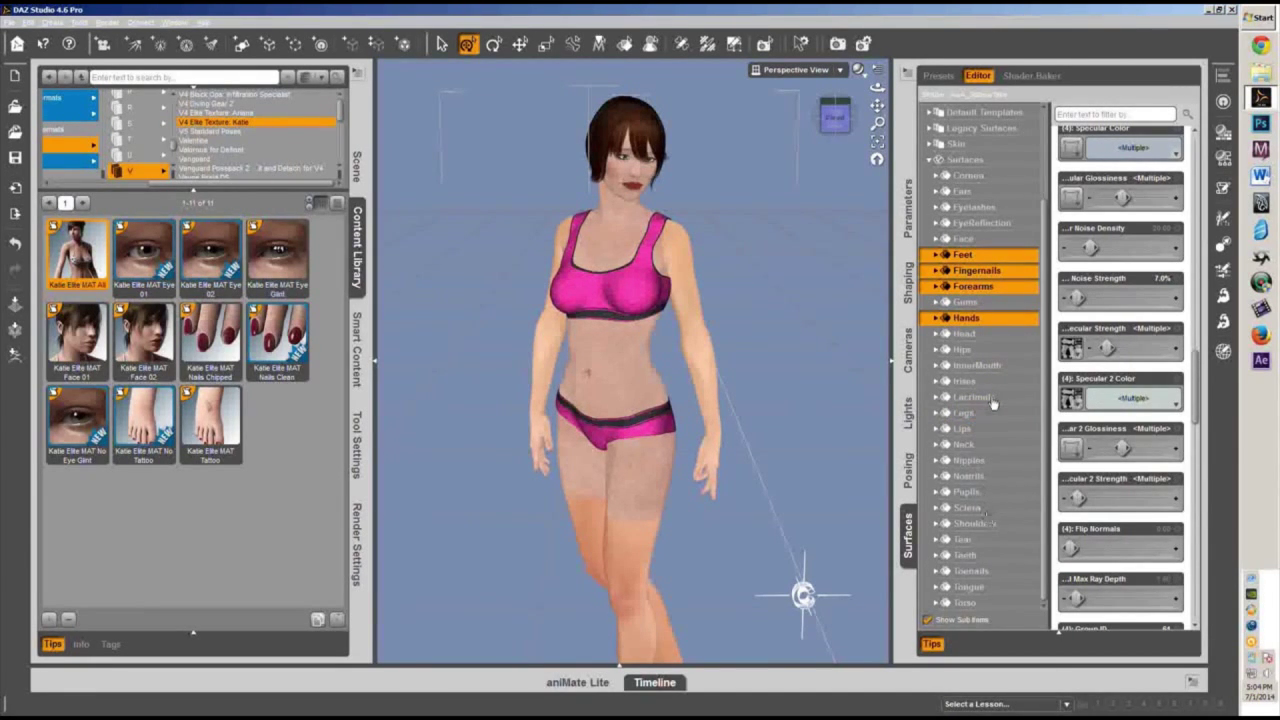
pyautogui.click(969, 571)
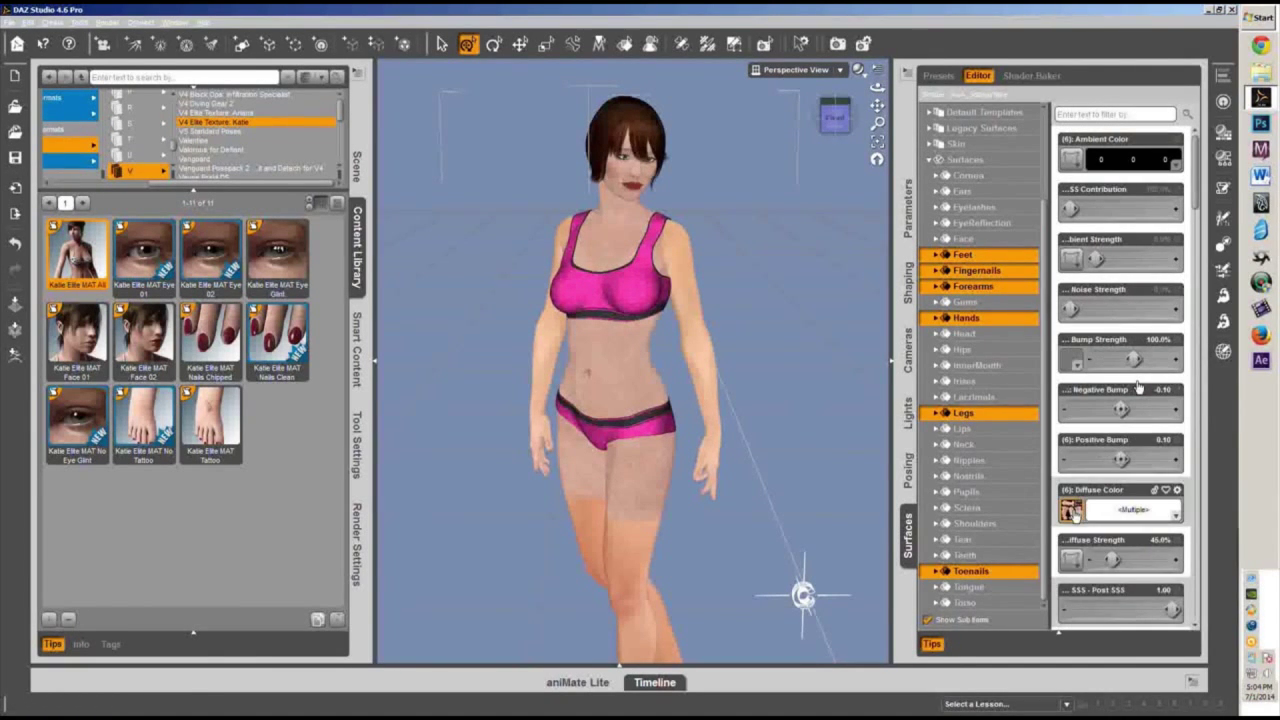
# Set the UV Set of the six selected limb surfaces to Victoria 4.
pyautogui.moveTo(1075, 360)
pyautogui.scroll(-10, 1120, 380)
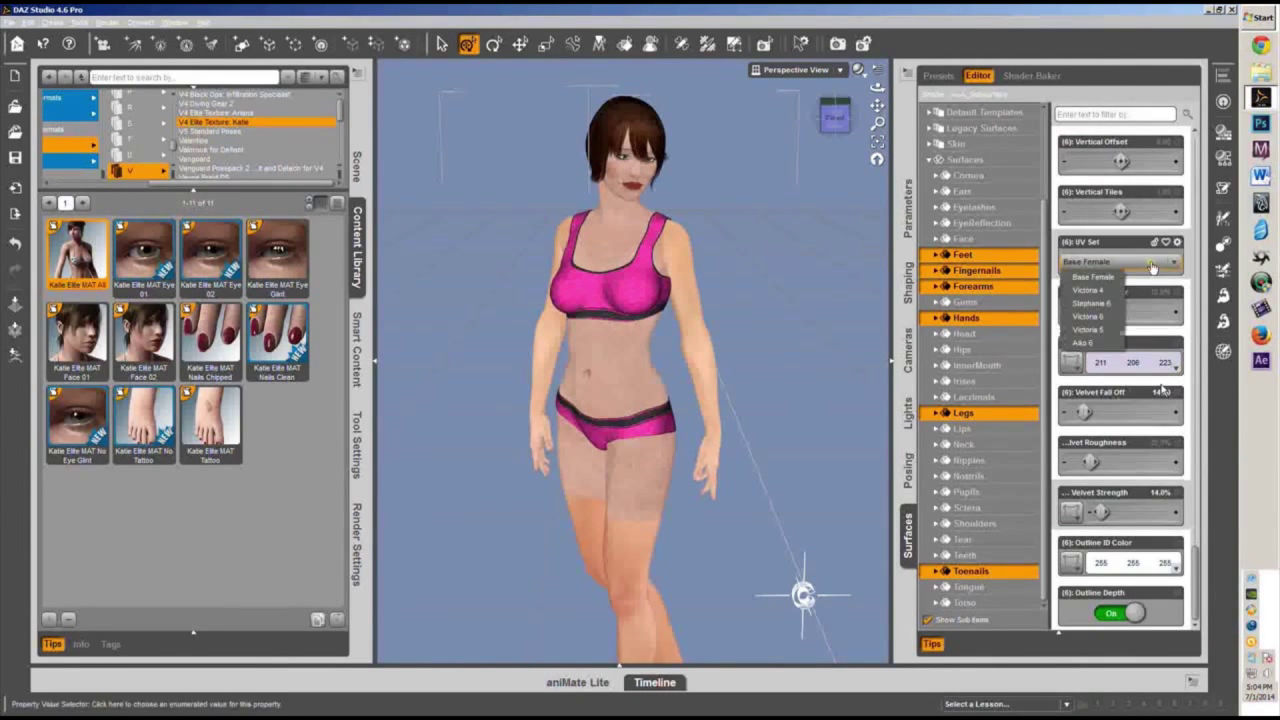
pyautogui.click(1090, 289)
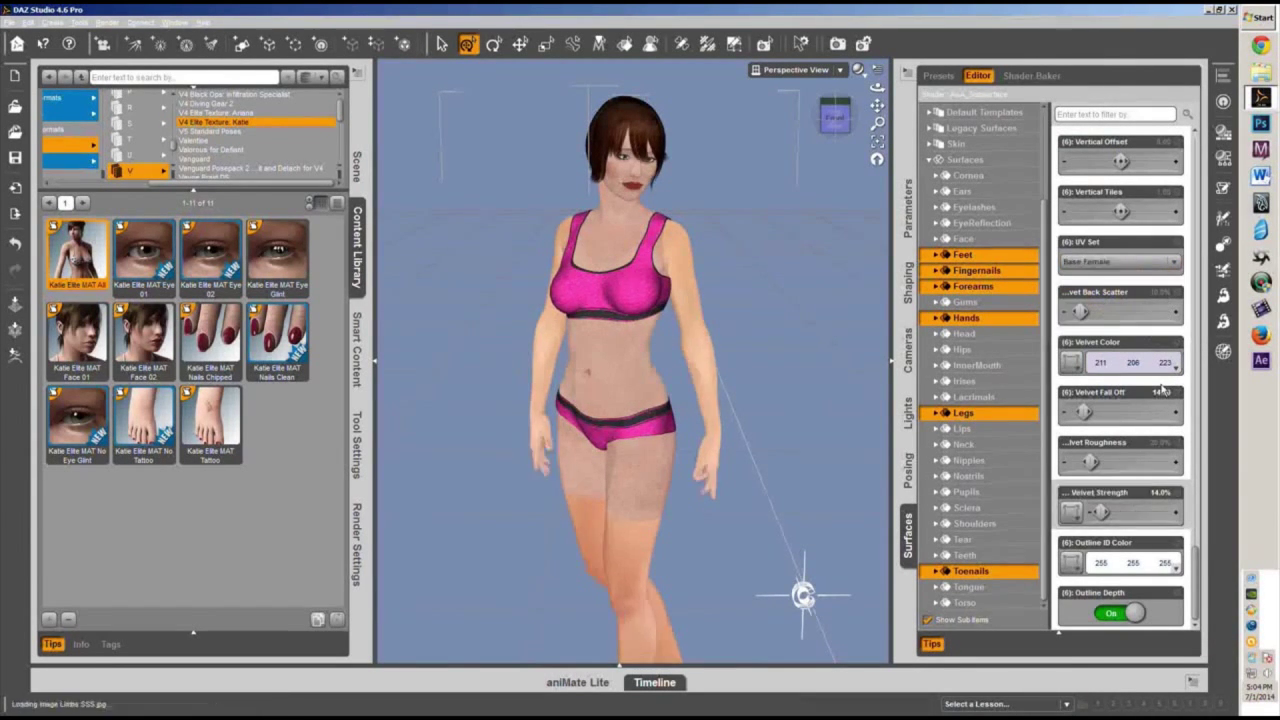
# Load V4_KatieLimbsB from the MilWom\V4 folder as the Bump Strength map of the selected limb surfaces.
pyautogui.scroll(10, 1125, 500)
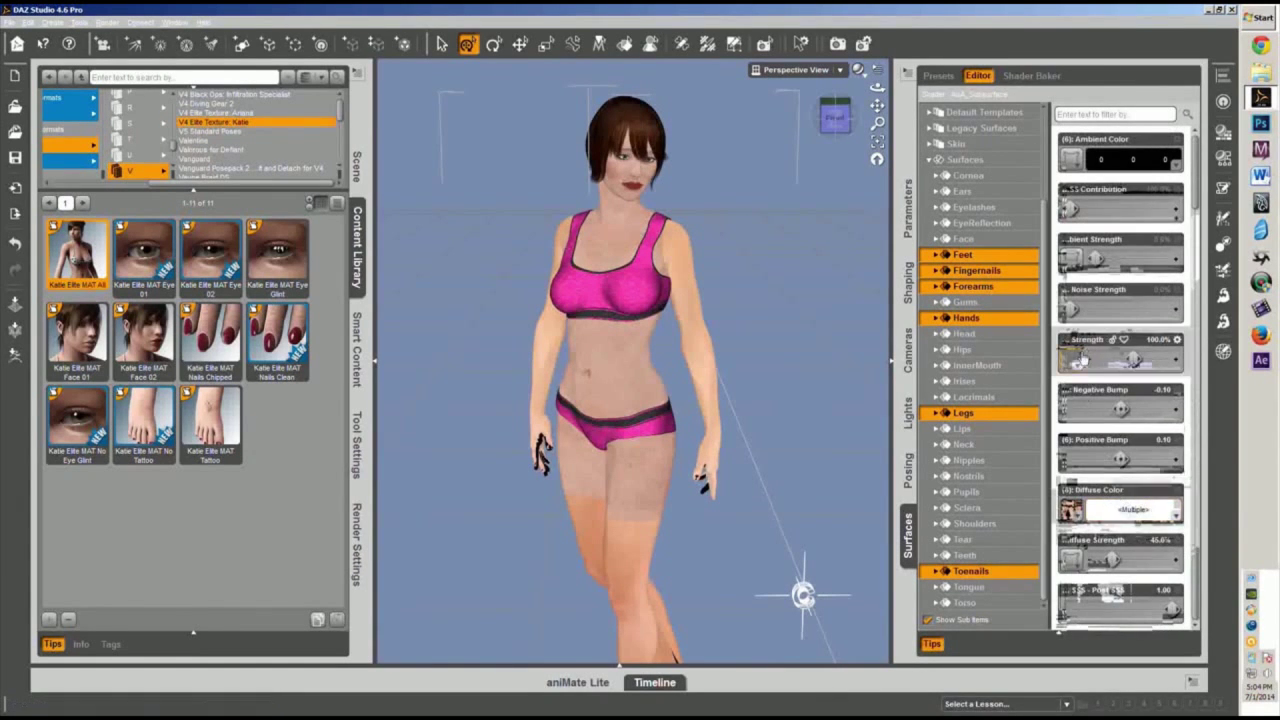
pyautogui.click(1077, 365)
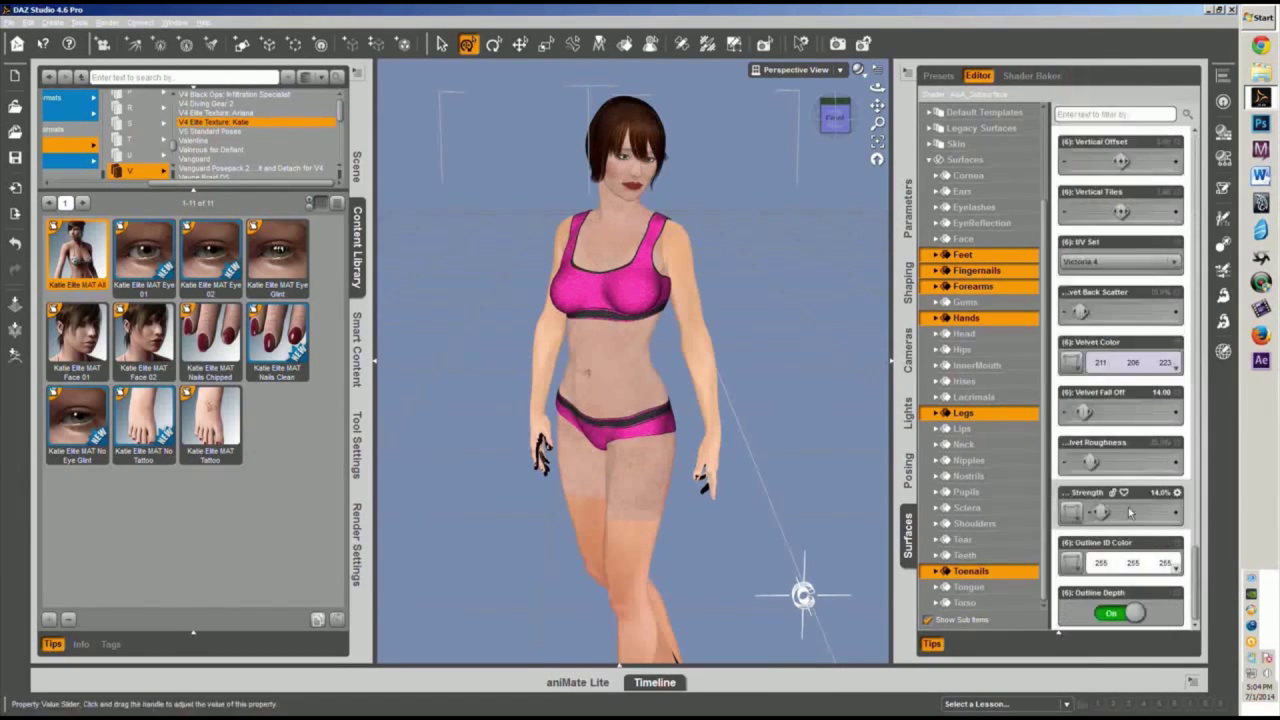
pyautogui.click(1130, 512)
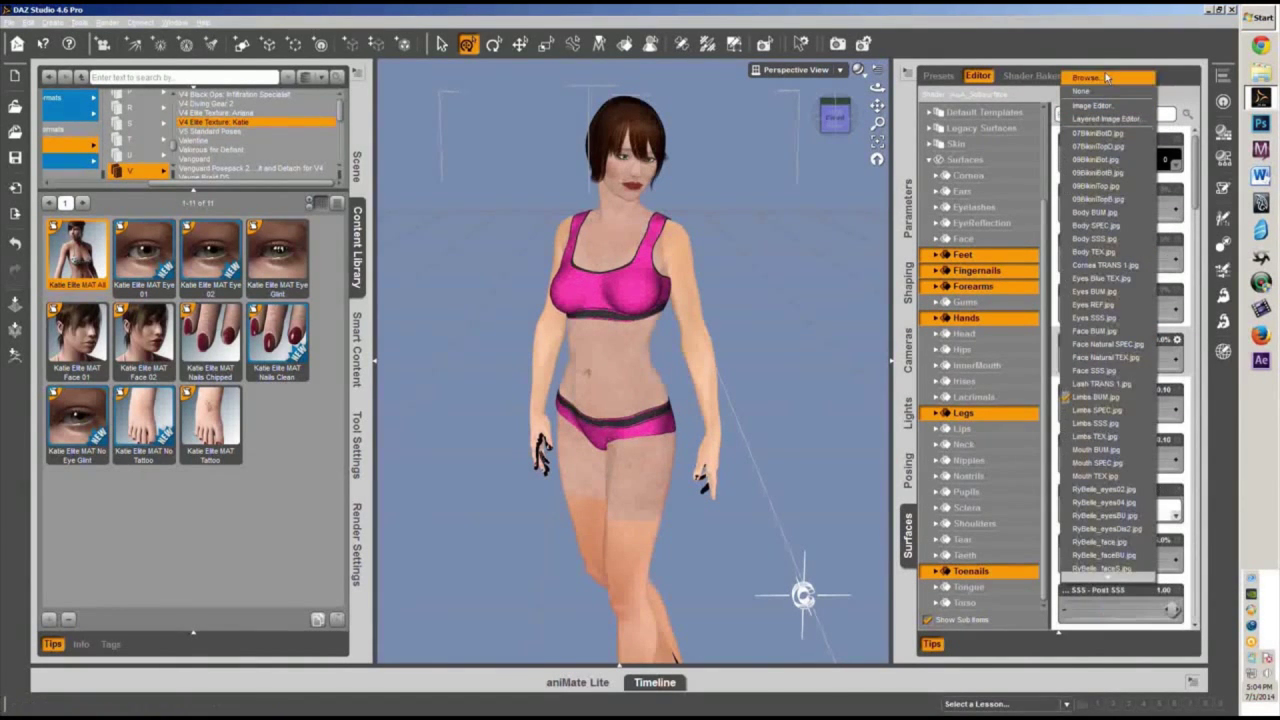
pyautogui.click(1106, 78)
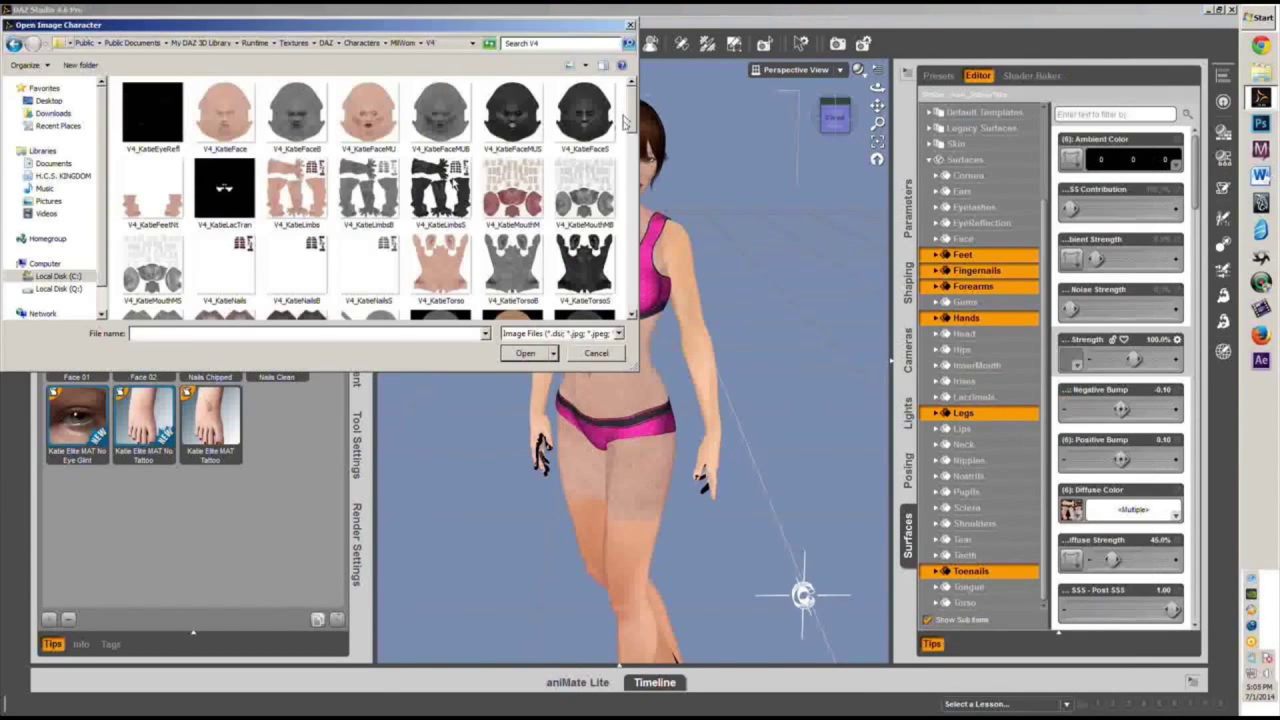
pyautogui.click(381, 186)
pyautogui.click(392, 232)
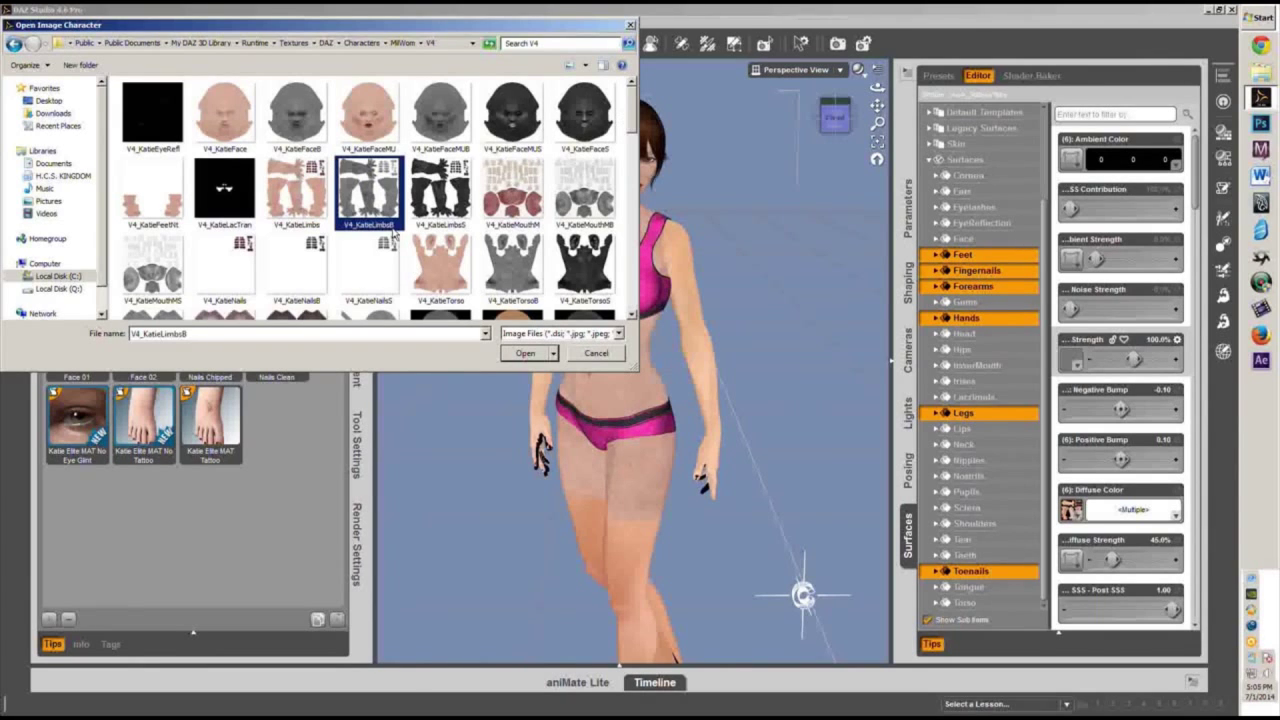
pyautogui.click(525, 353)
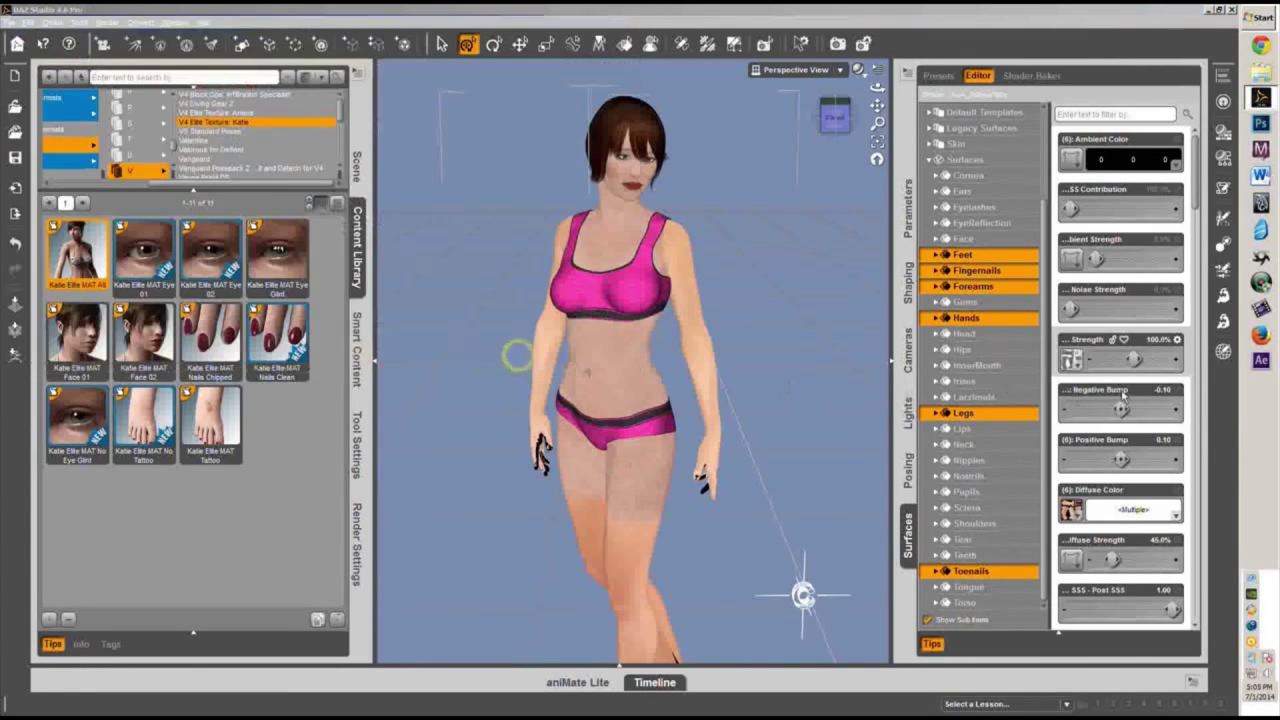
# Load V4_KatieLimbs from the MilWom\V4 folder as the Diffuse Color map of the six selected limb surfaces.
pyautogui.moveTo(1072, 512)
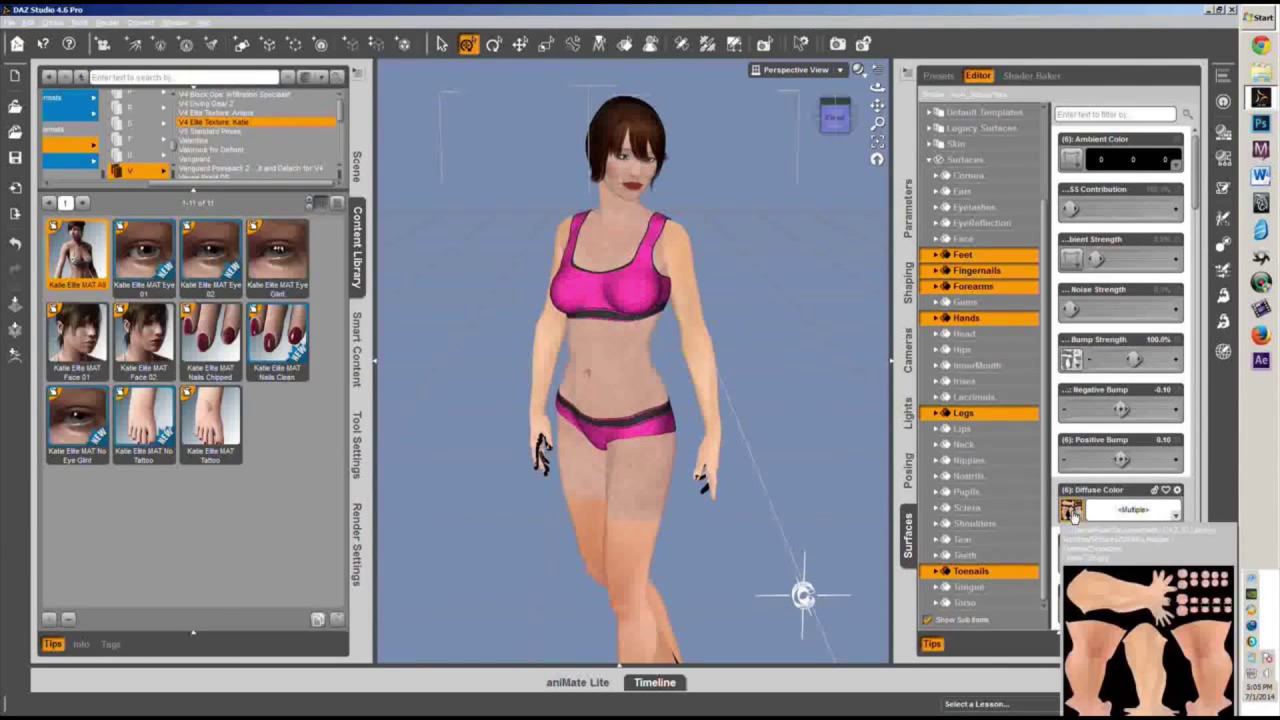
pyautogui.click(1072, 512)
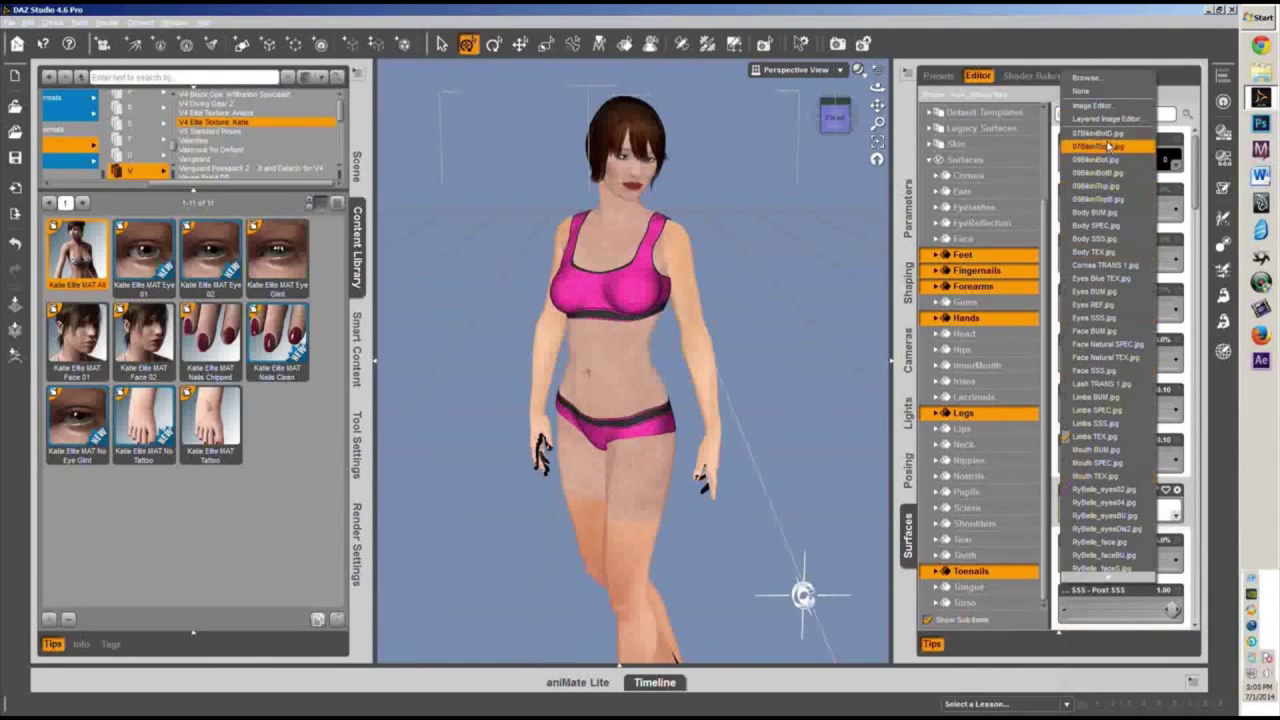
pyautogui.click(1101, 79)
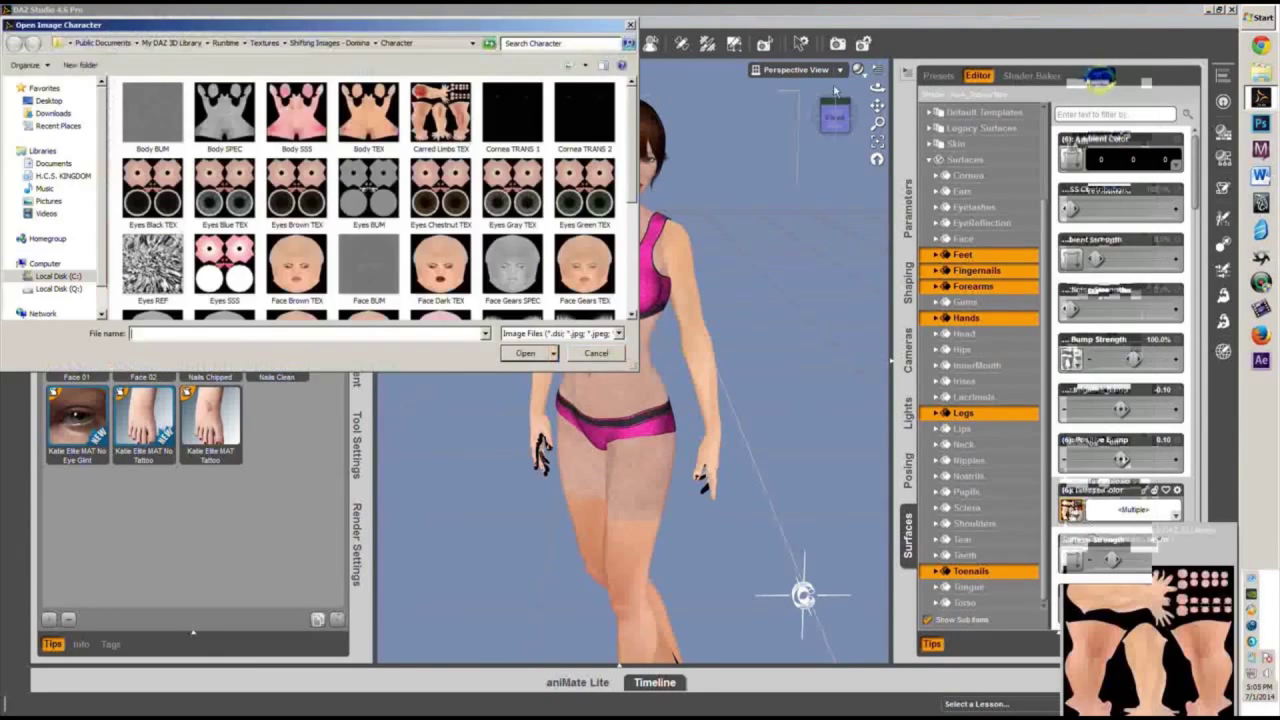
pyautogui.click(450, 43)
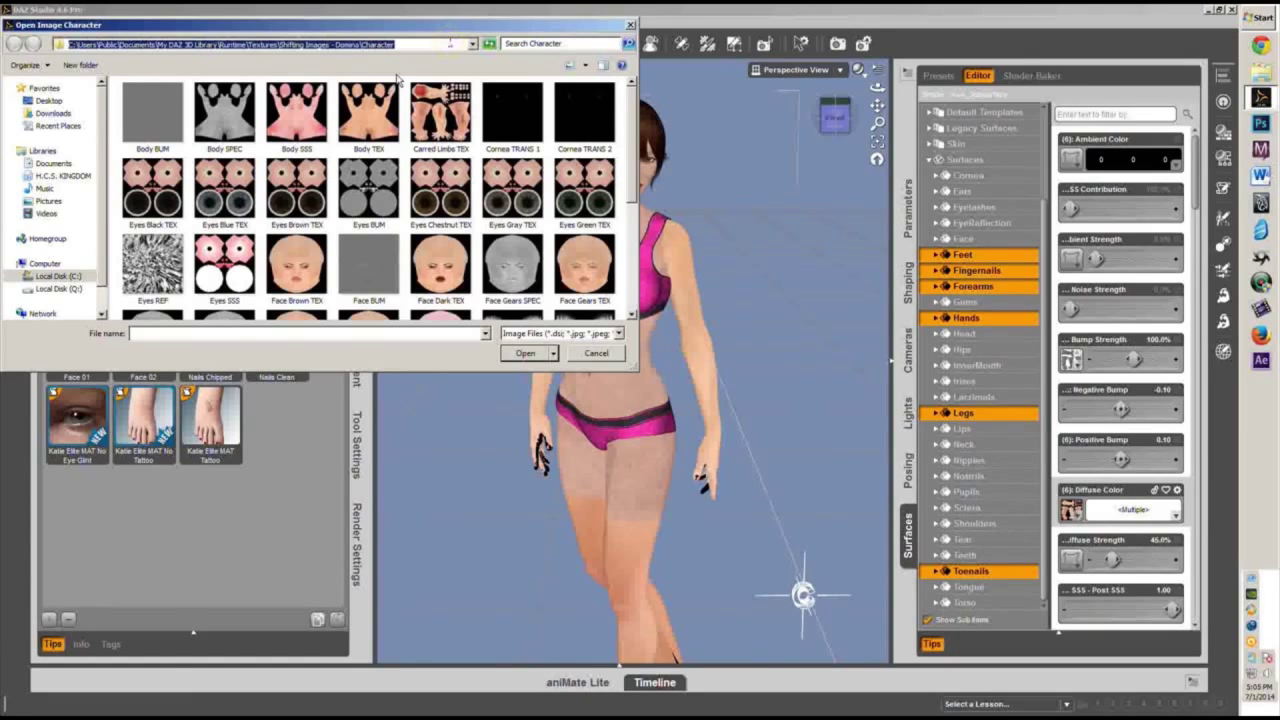
pyautogui.write('C:\\Users\\Public\\Documents\\My DAZ 3D Library\\Runtime\\Textures\\DAZ\\Characters\\MilWom\\V4')
pyautogui.press('Return')
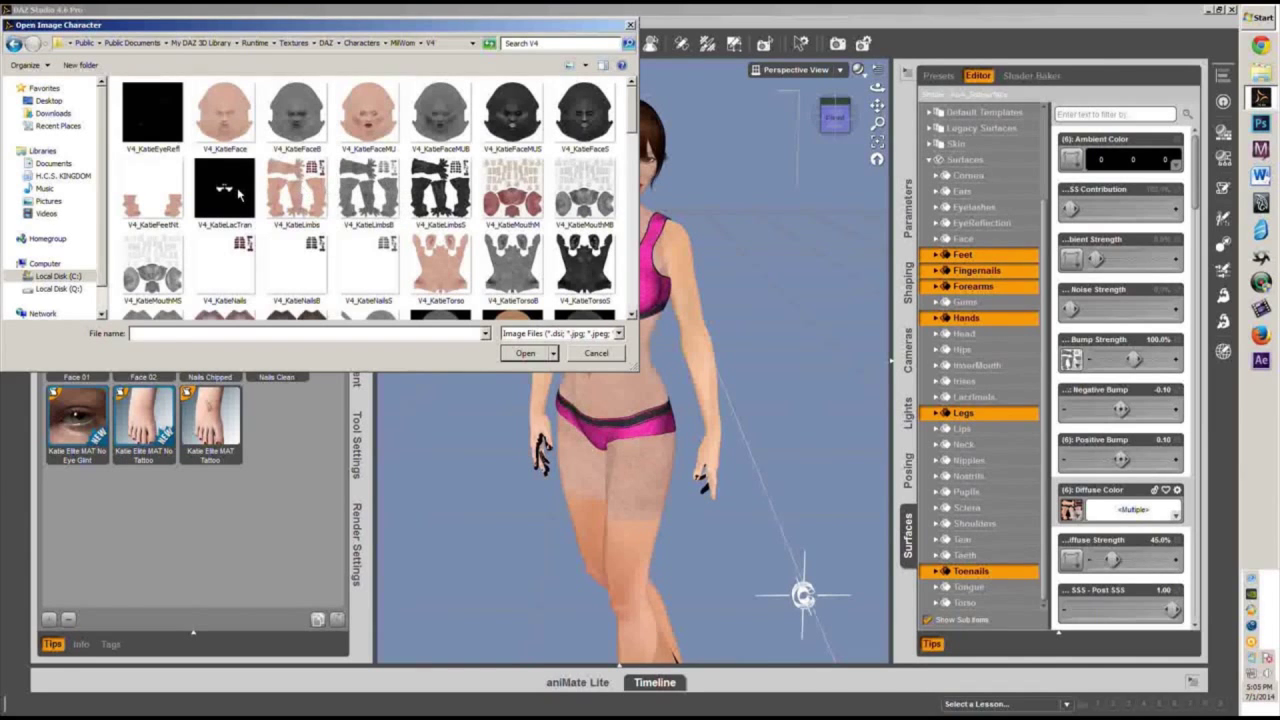
pyautogui.click(296, 192)
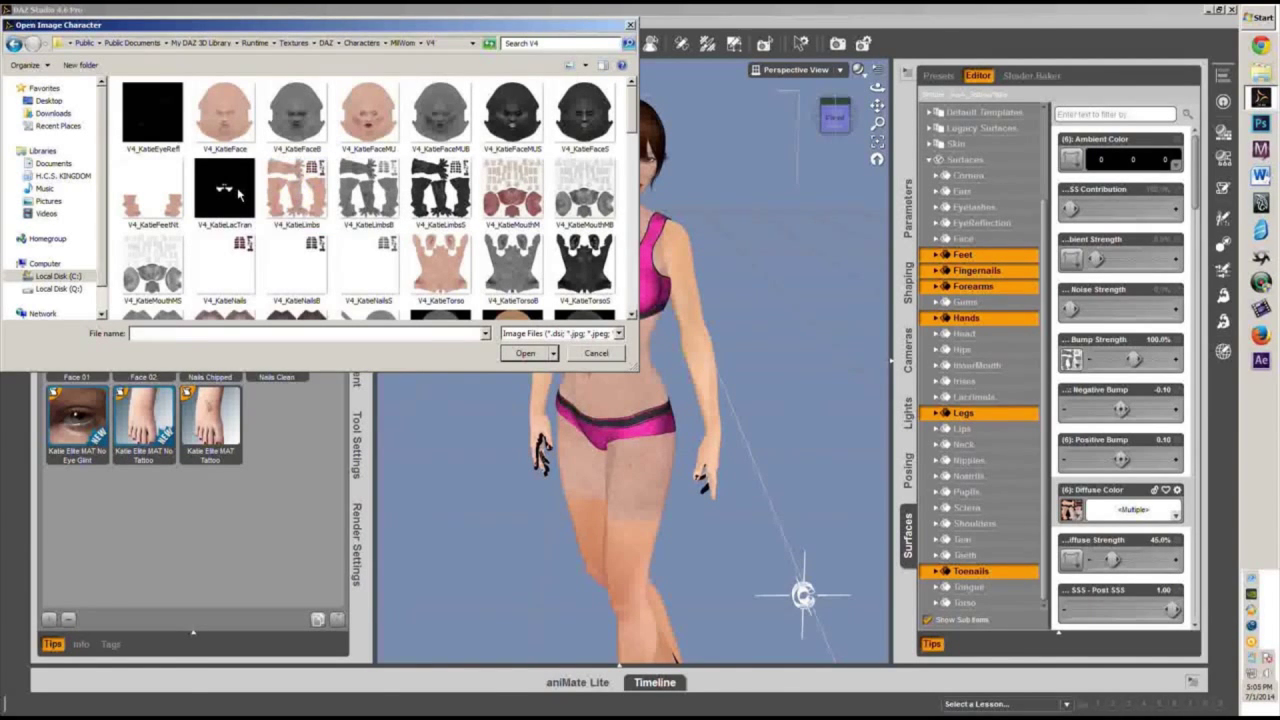
pyautogui.click(296, 192)
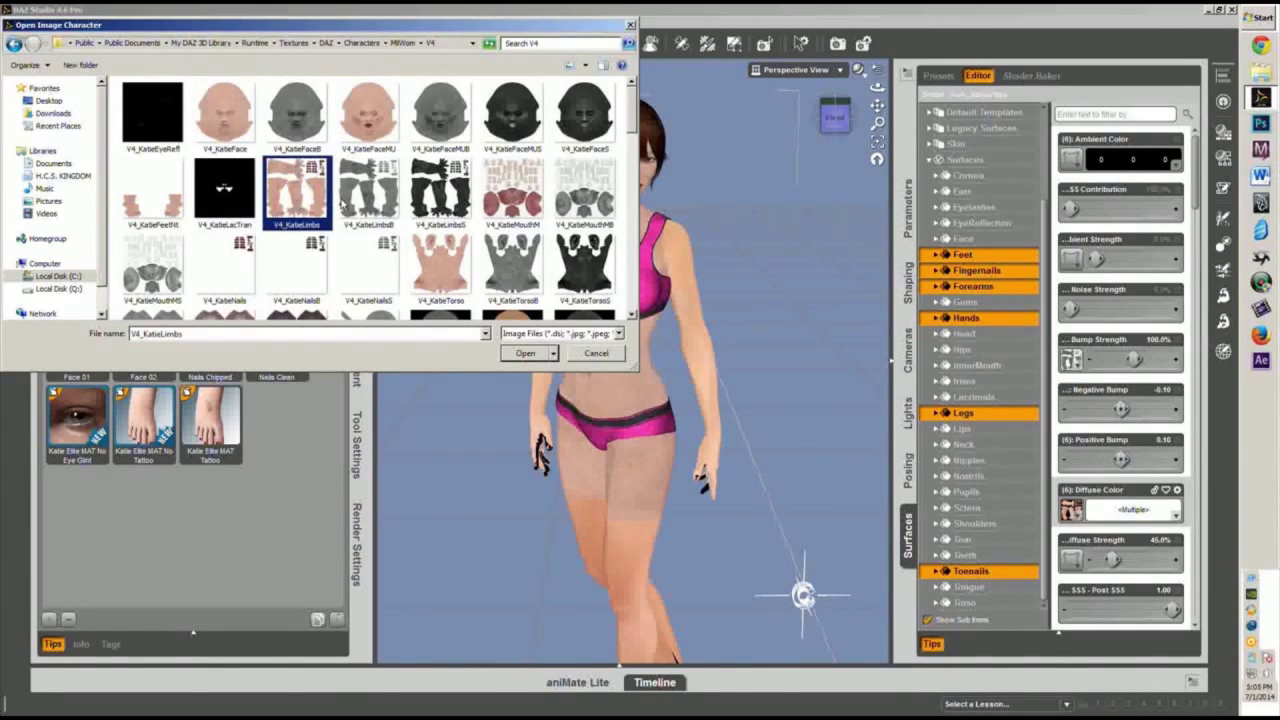
pyautogui.click(540, 356)
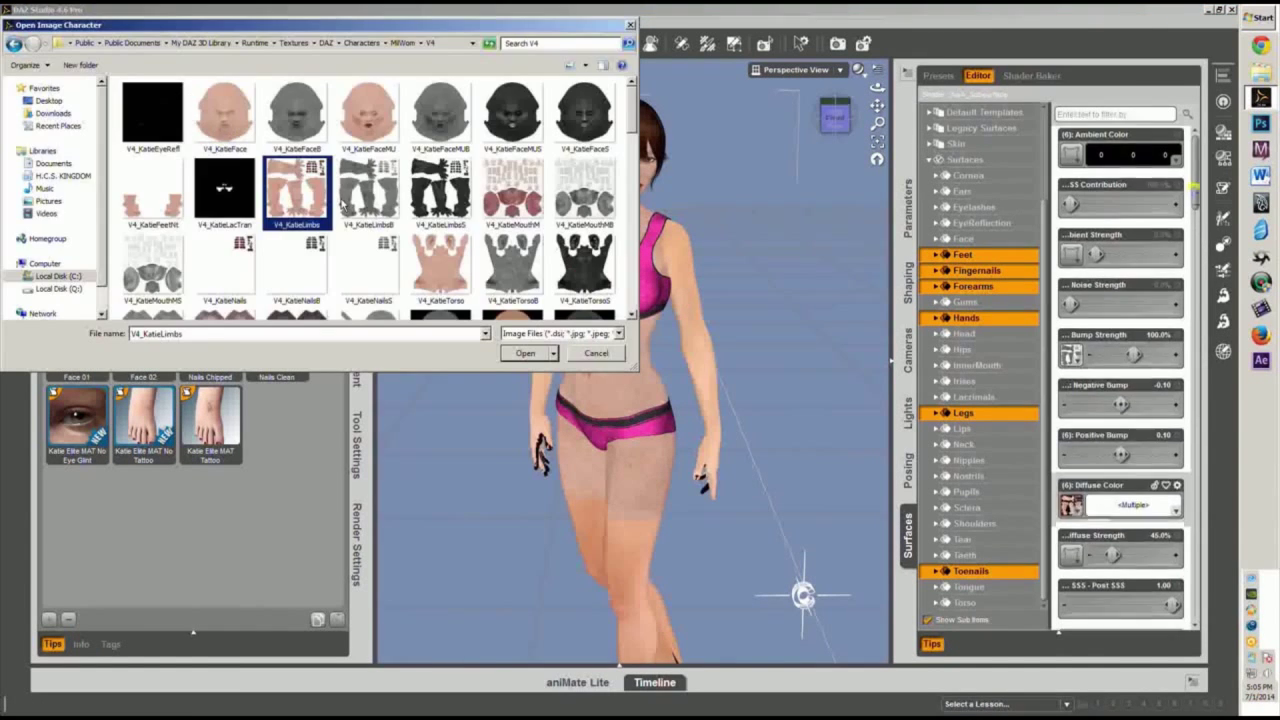
# Add the Shoulders surface to the limb selection and apply V4_KatieLimbs as the Diffuse Color map of all seven surfaces.
pyautogui.scroll(-10, 1120, 380)
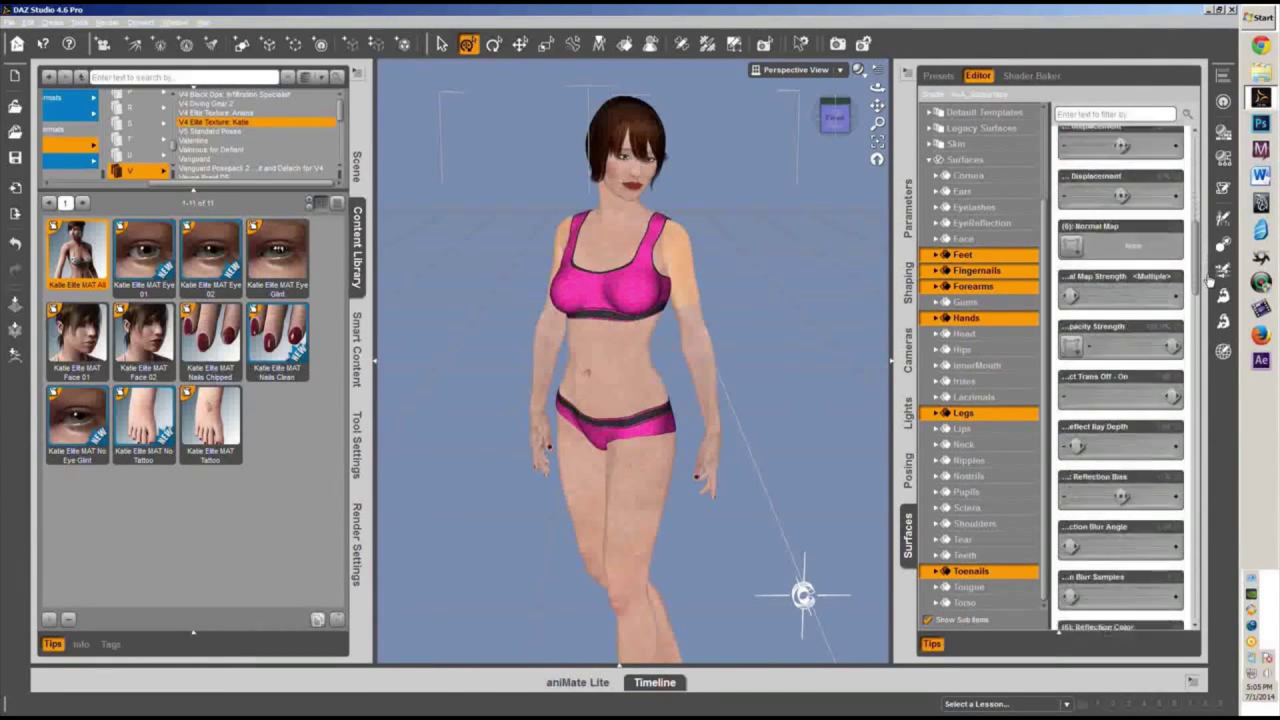
pyautogui.moveTo(1207, 277); pyautogui.dragTo(1199, 375)
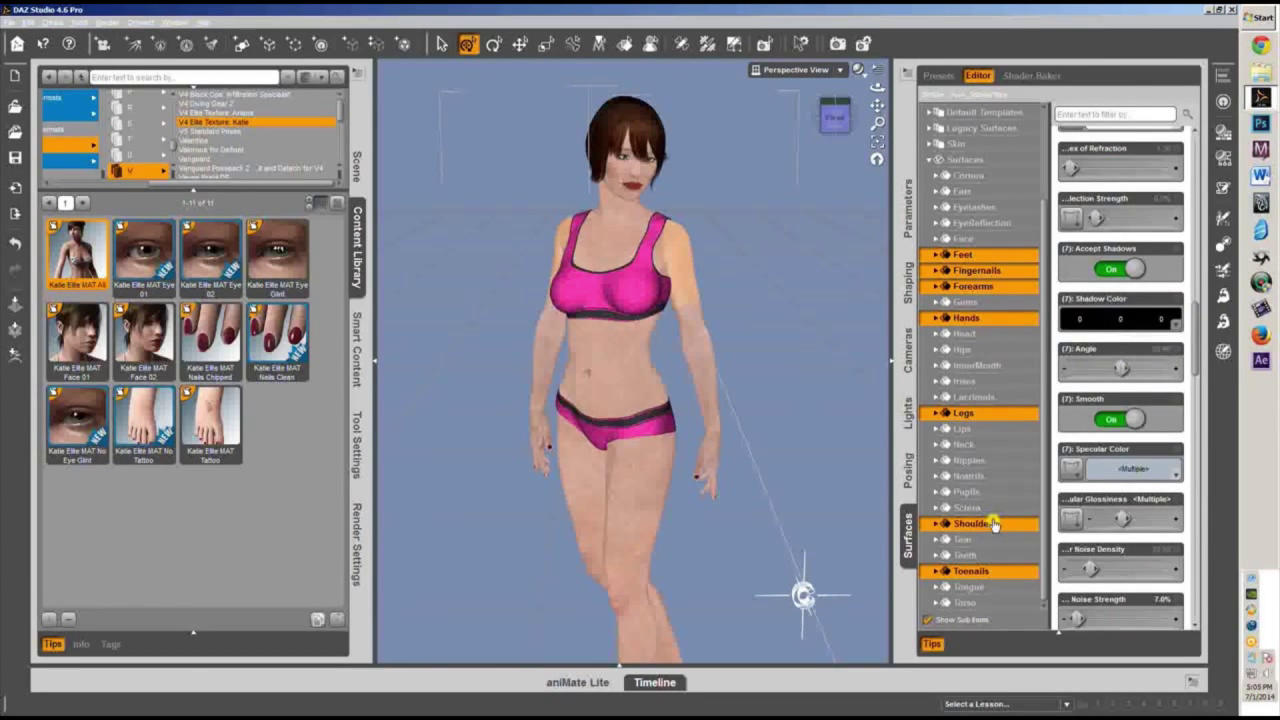
pyautogui.click(975, 523)
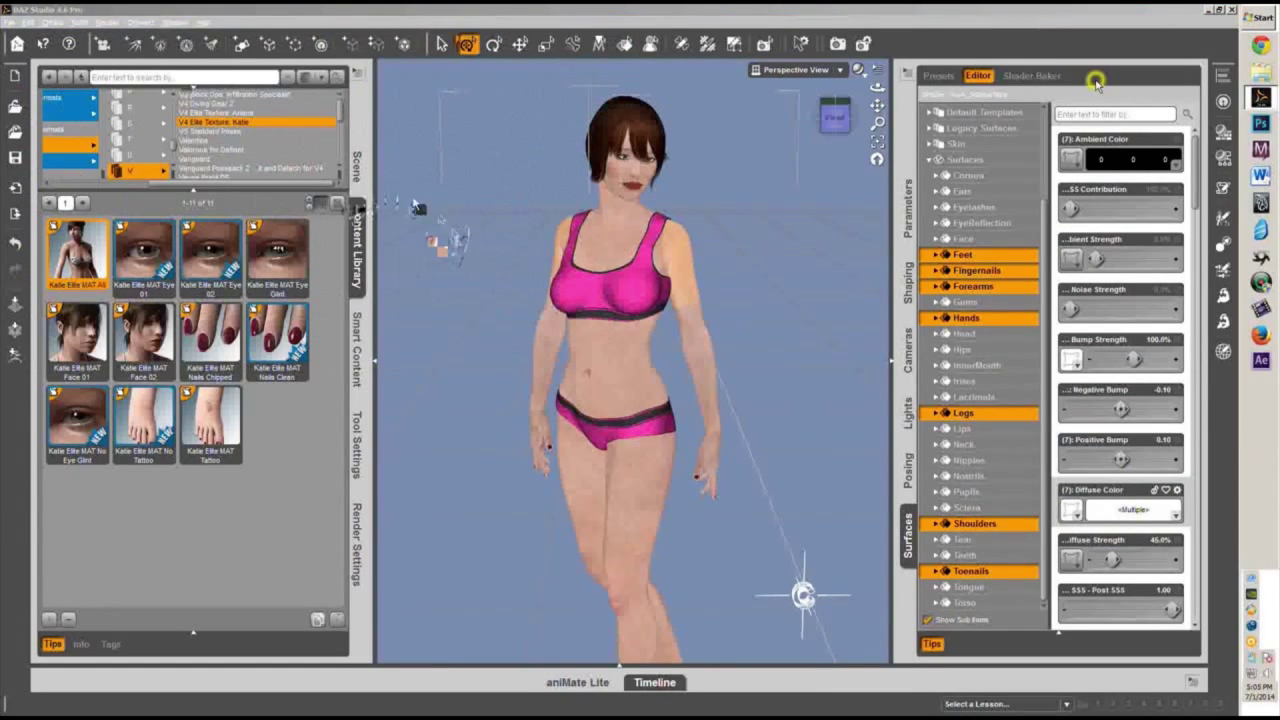
pyautogui.click(296, 190)
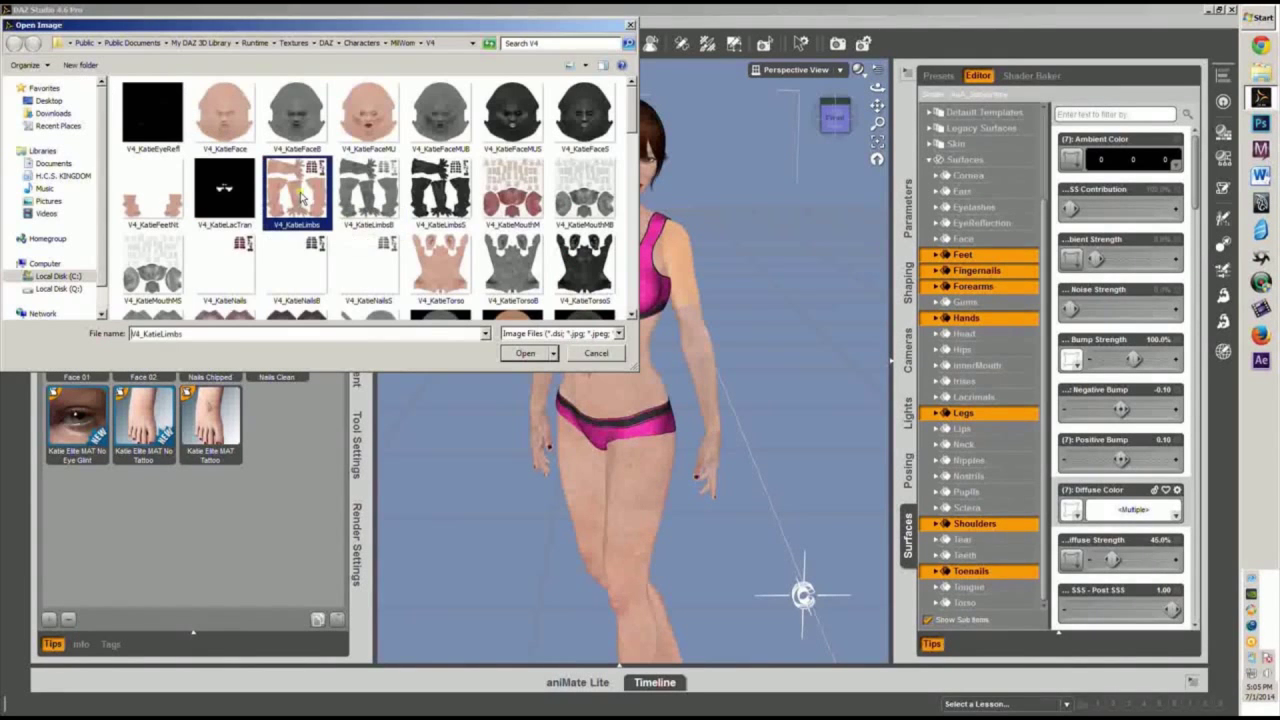
pyautogui.click(527, 354)
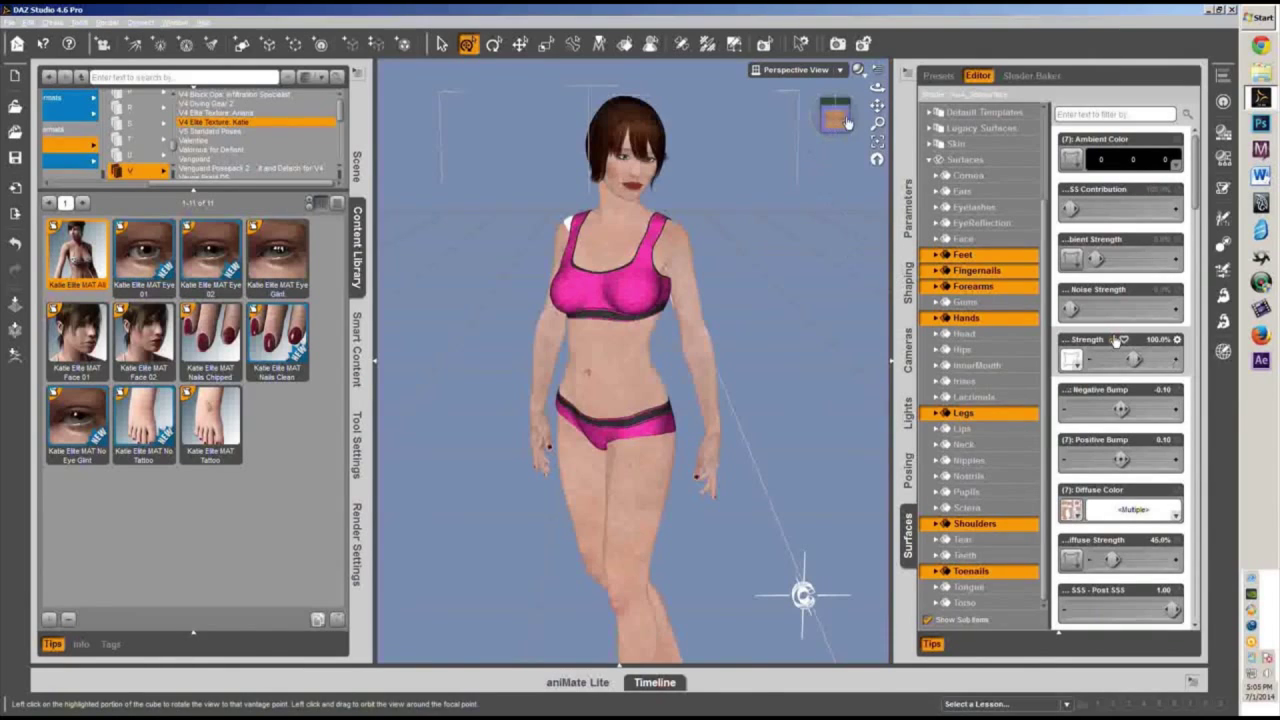
# Set the UV Set of the limb and Shoulders surfaces to Victoria 4.
pyautogui.moveTo(836, 116); pyautogui.dragTo(872, 116)
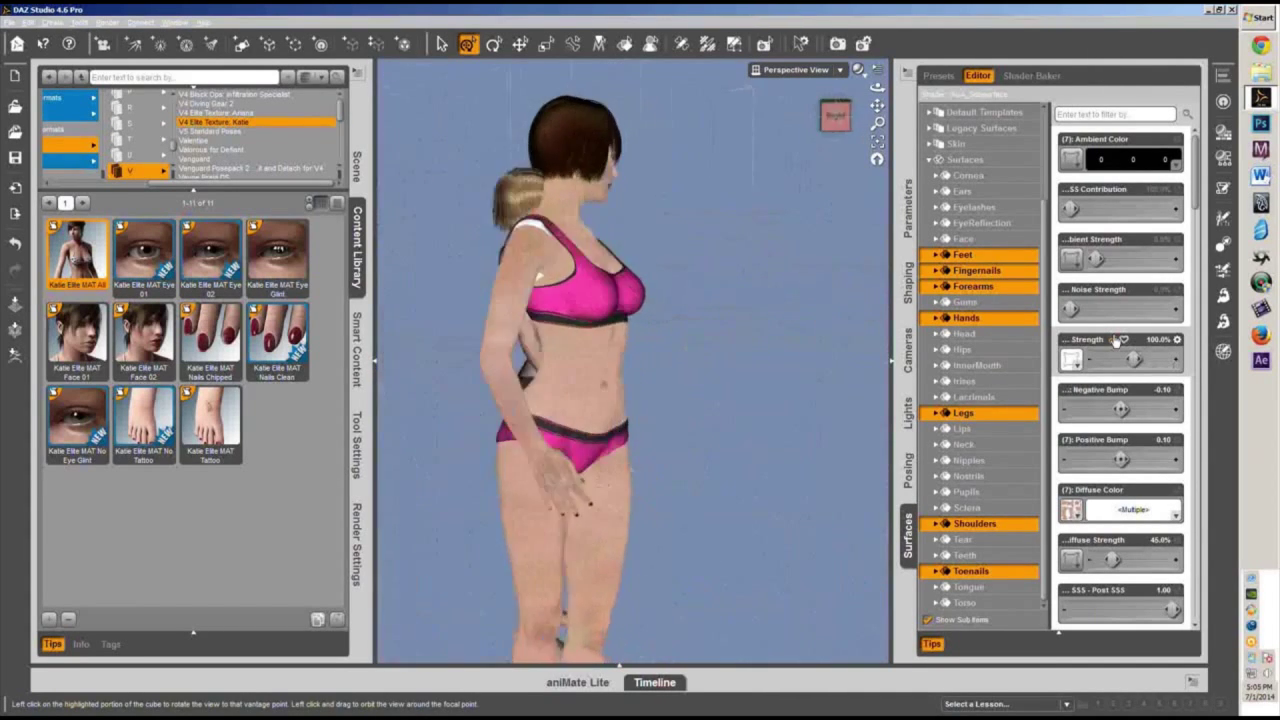
pyautogui.scroll(-15, 1160, 342)
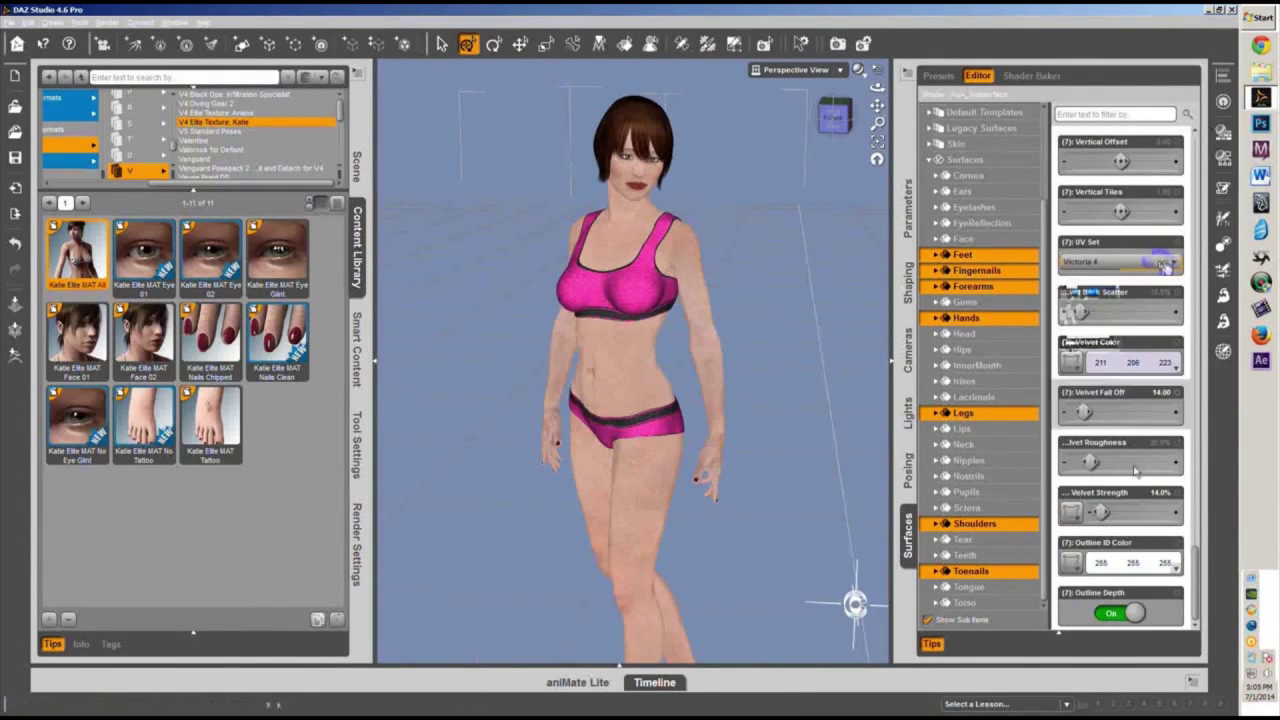
# Load V4_KatieLimbsB from the MilWom\V4 folder as the Bump Strength map of the selected limb and Shoulders surfaces.
pyautogui.scroll(10, 1162, 265)
pyautogui.click(1076, 358)
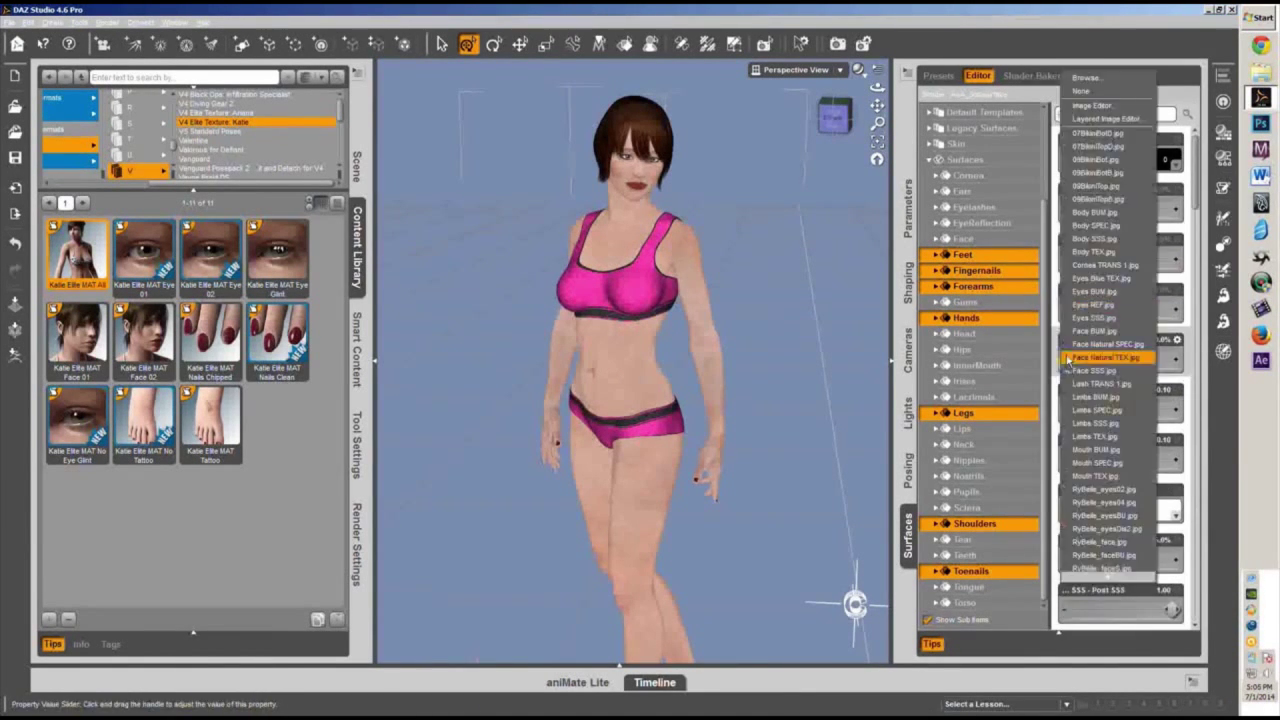
pyautogui.click(1105, 77)
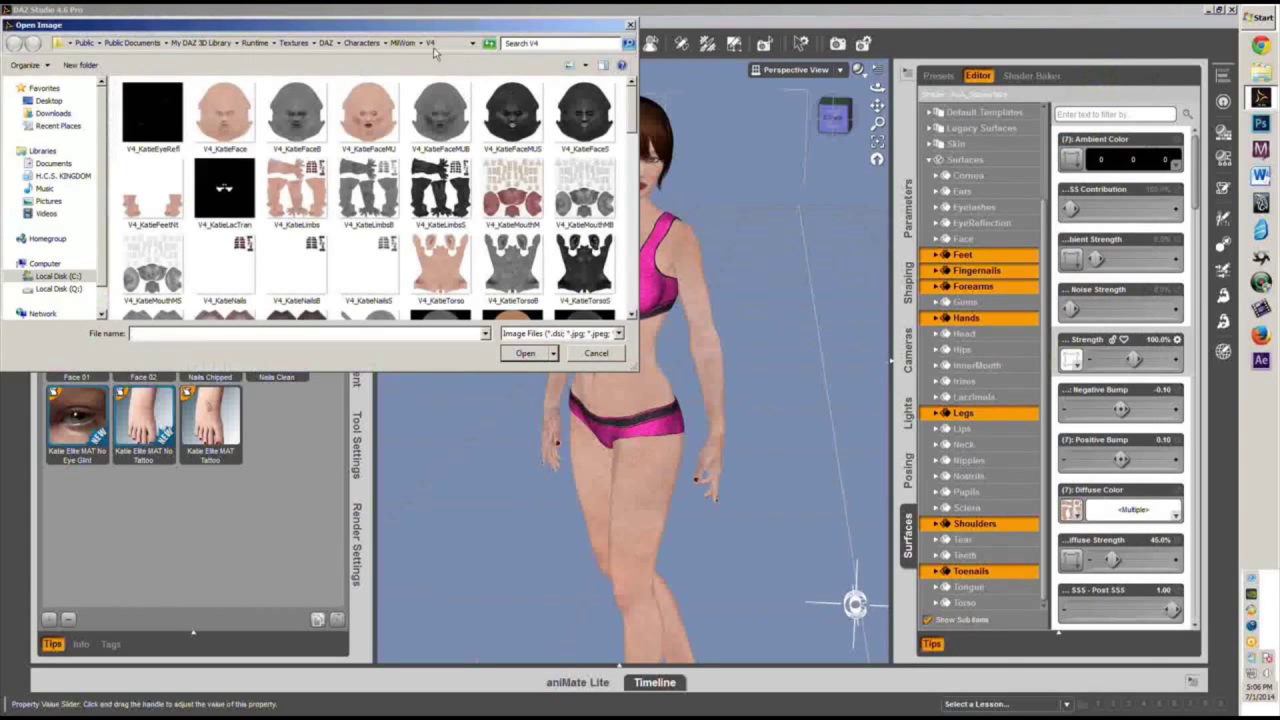
pyautogui.click(386, 188)
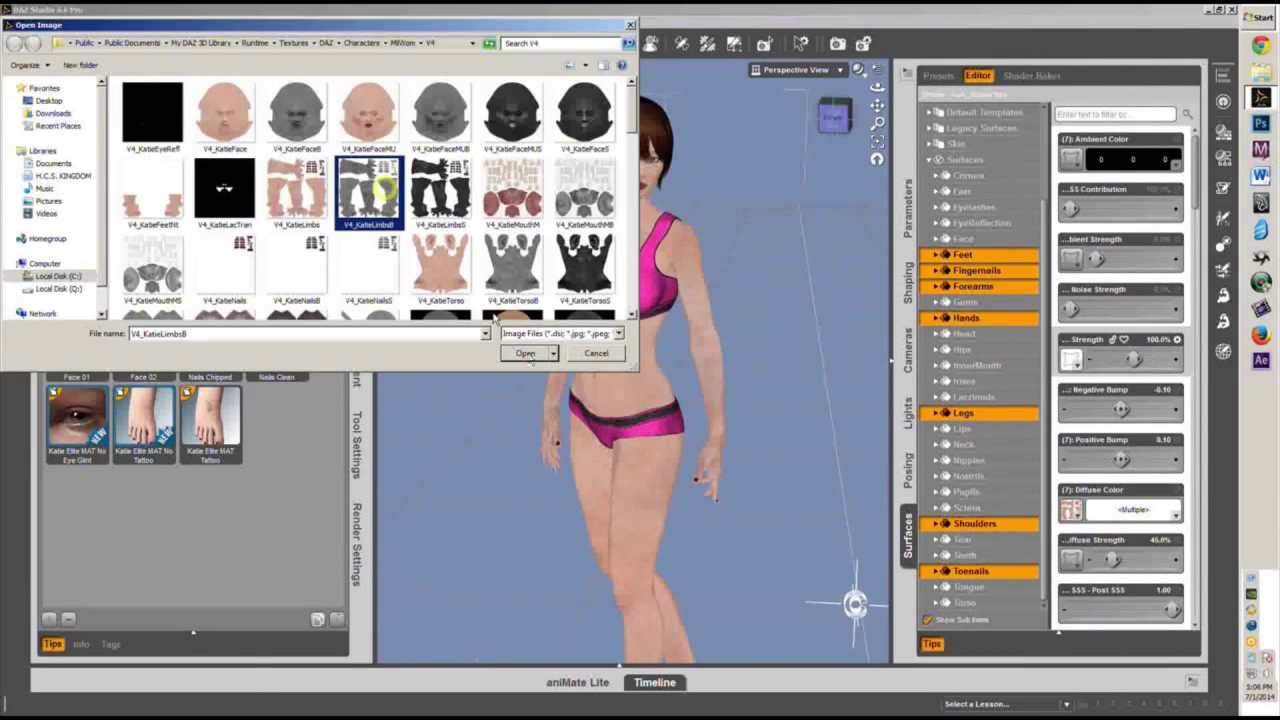
pyautogui.click(525, 353)
pyautogui.scroll(-8, 1118, 356)
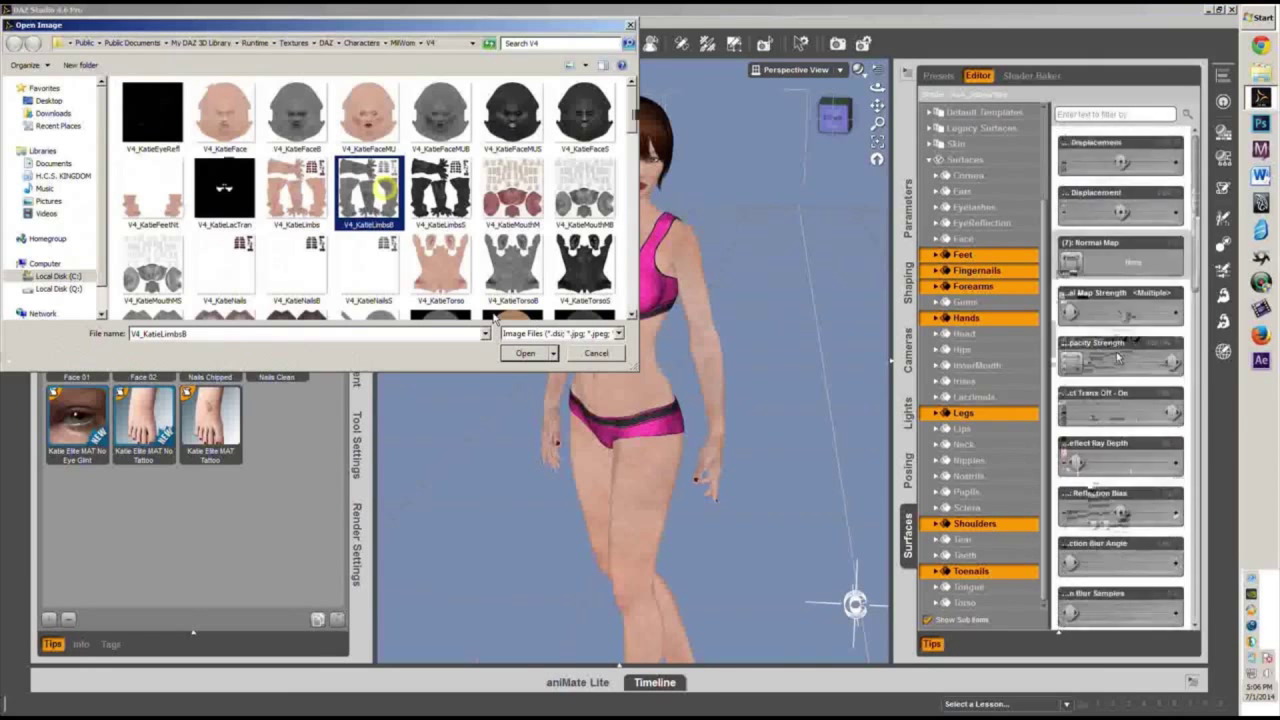
pyautogui.click(525, 353)
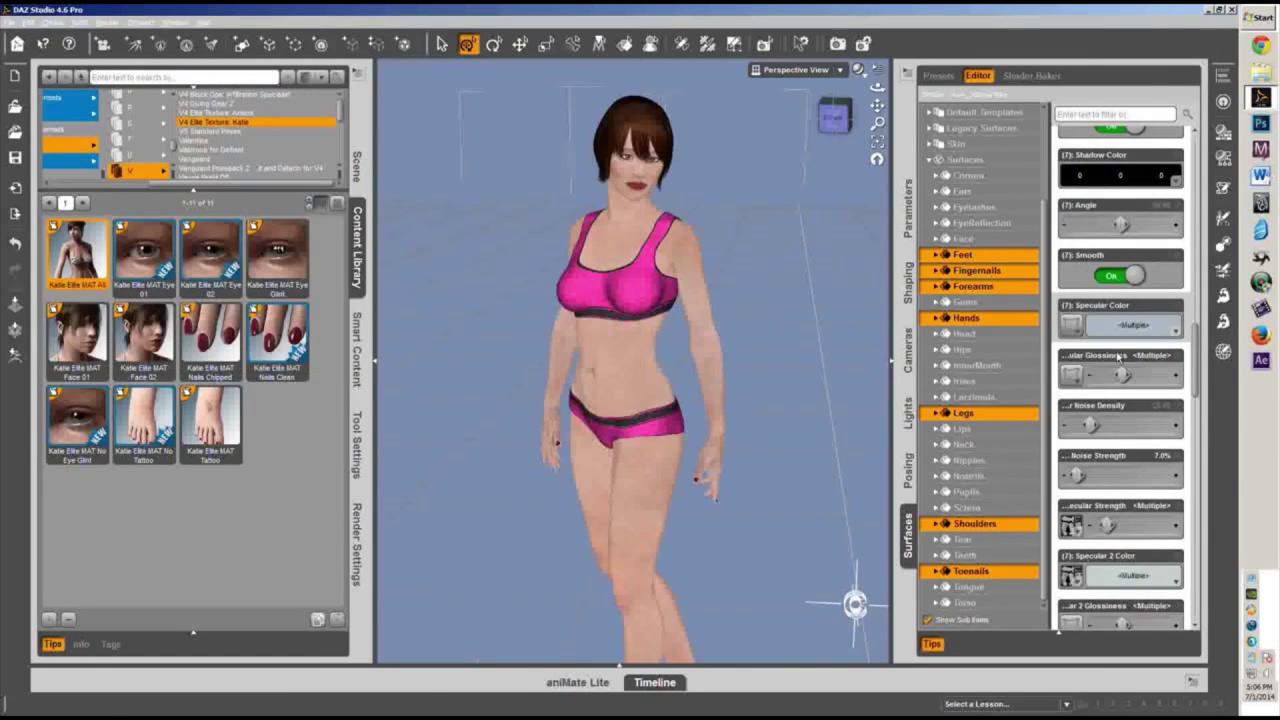
# Apply V4_KatieLimbsS from the MilWom\V4 folder as the Specular Strength map of the limb and Shoulders surfaces.
pyautogui.click(1075, 405)
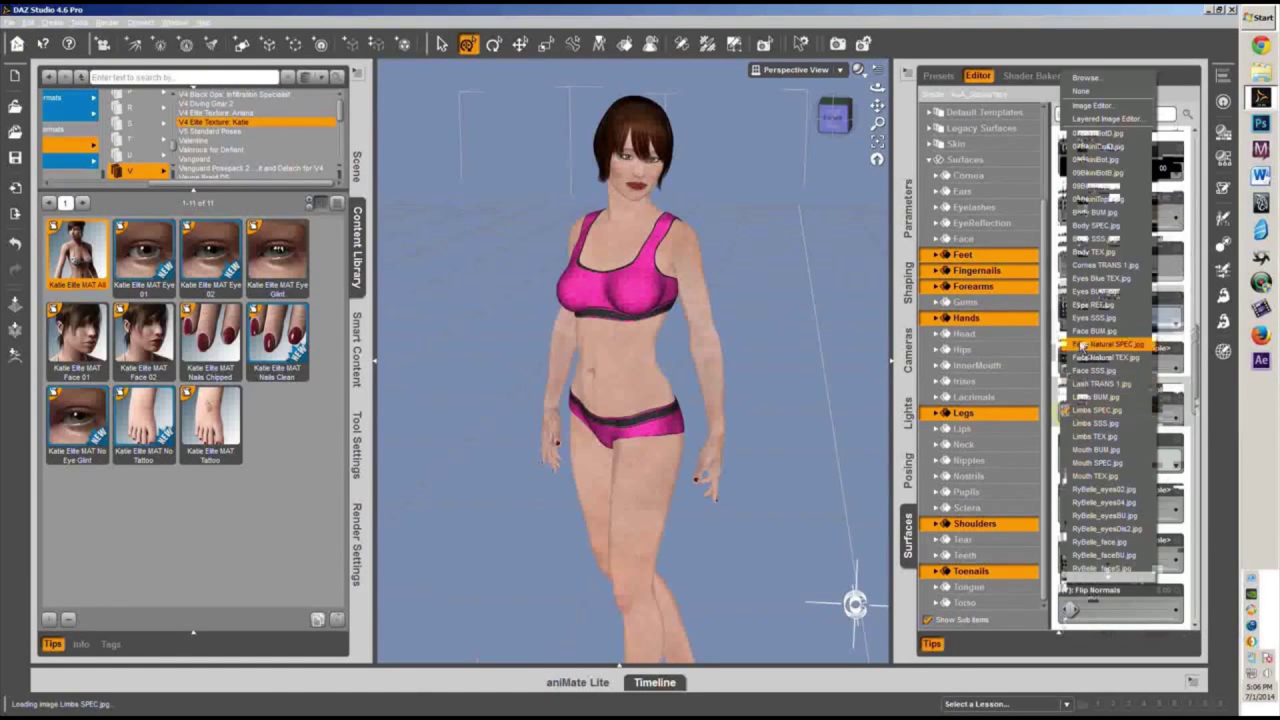
pyautogui.click(1088, 80)
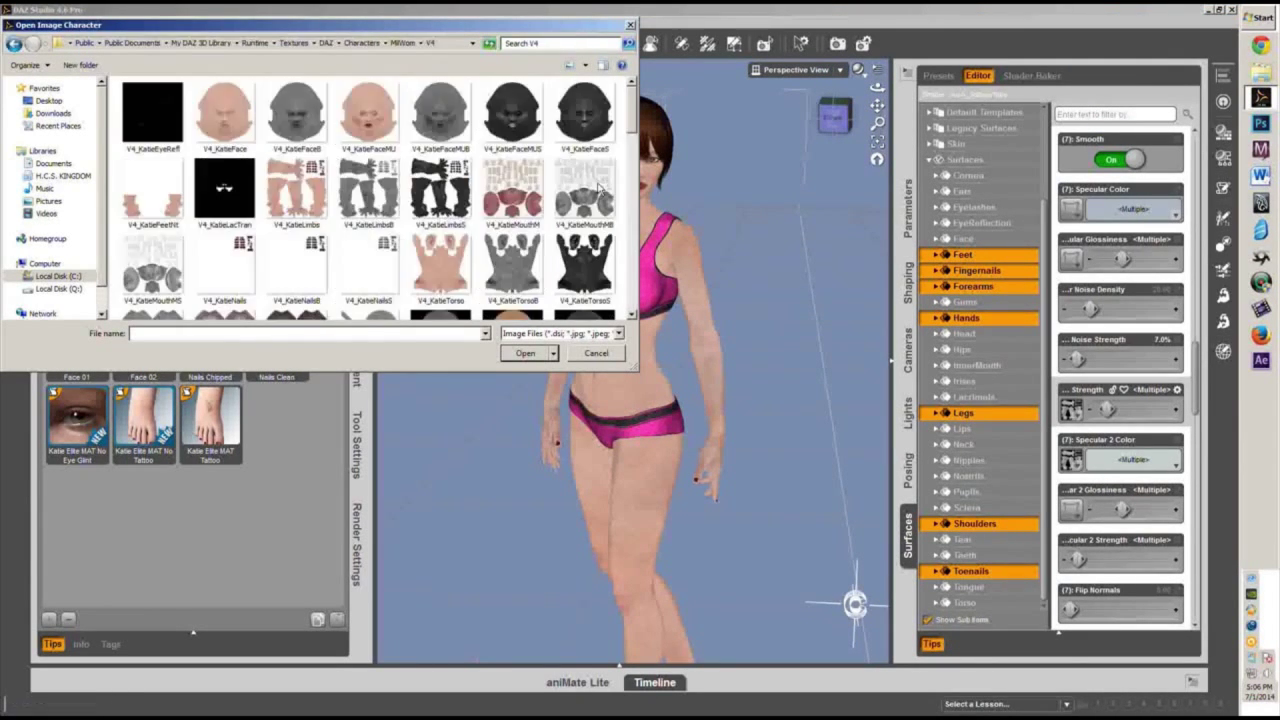
pyautogui.click(440, 190)
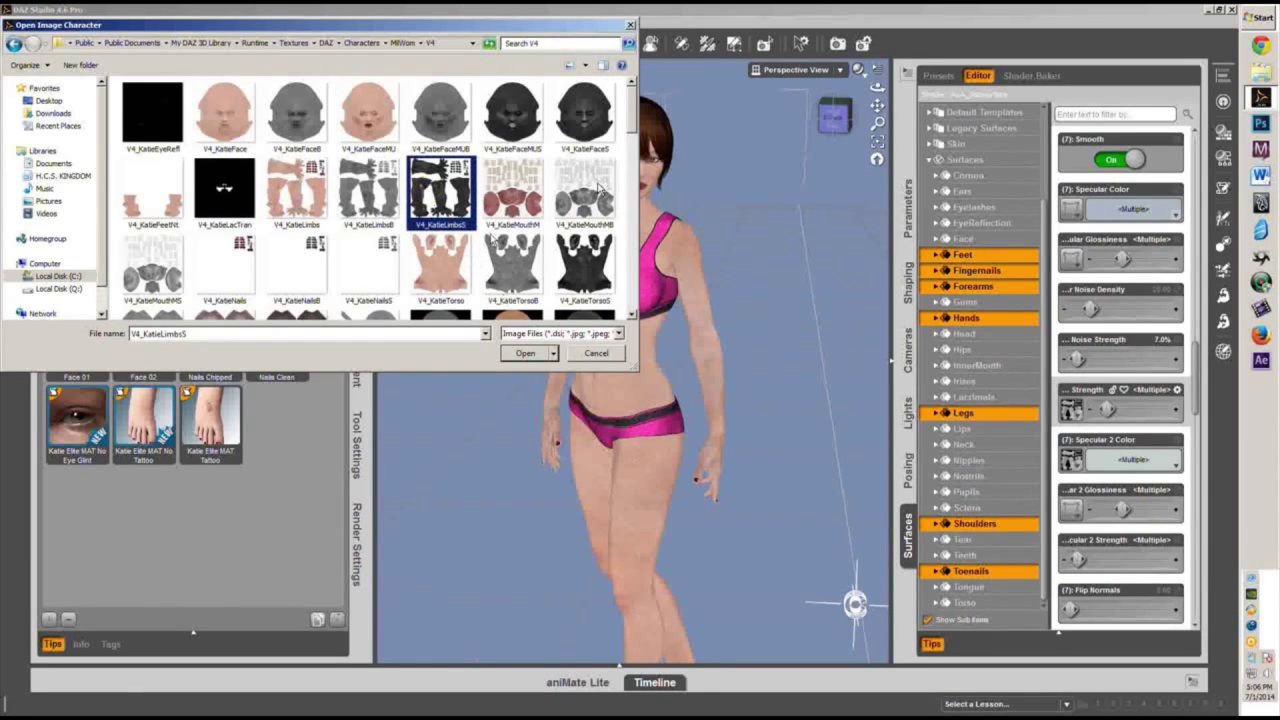
pyautogui.click(525, 353)
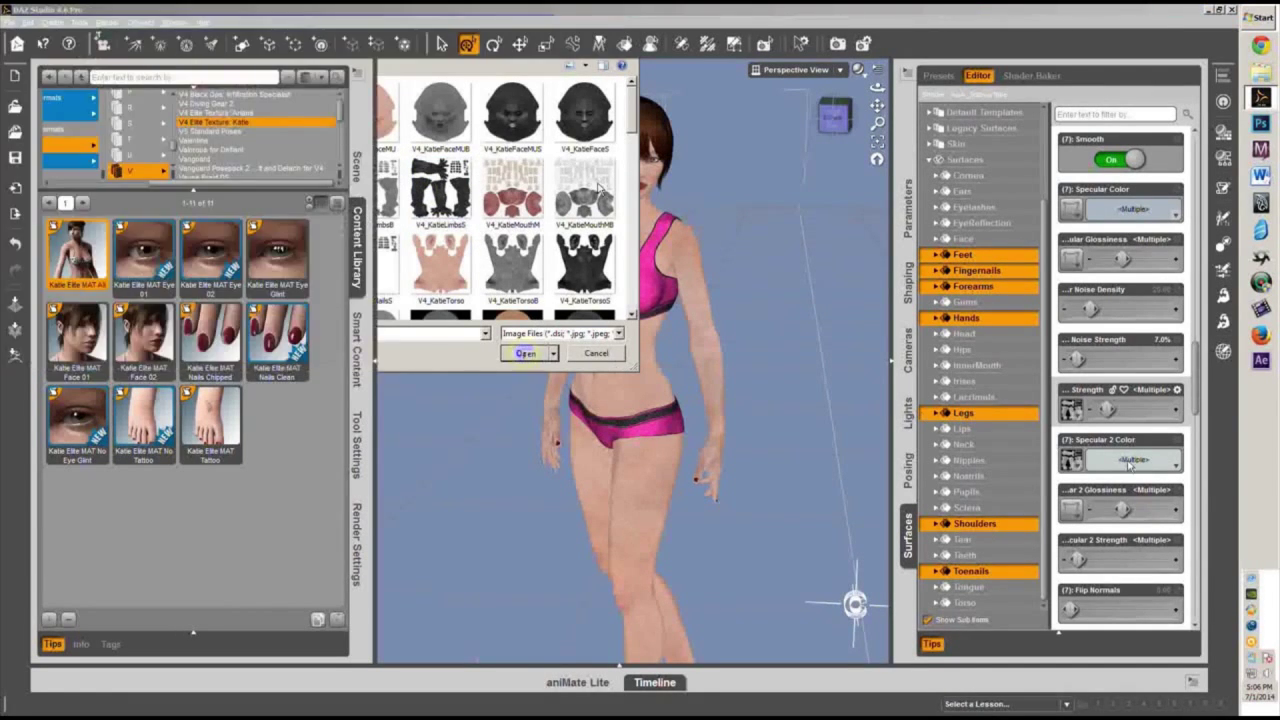
# Apply V4_KatieLimbsS from the MilWom\V4 folder as the Specular 2 Color map of the limb and Shoulders surfaces.
pyautogui.click(1075, 467)
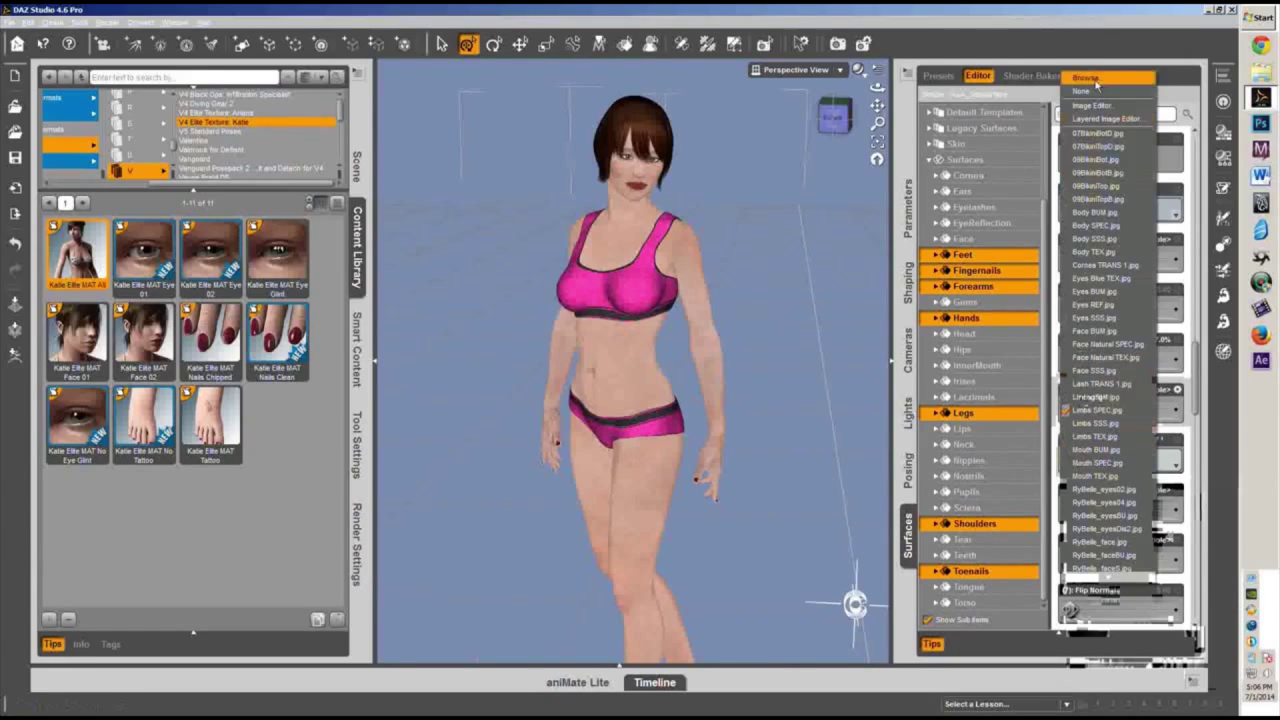
pyautogui.click(1090, 82)
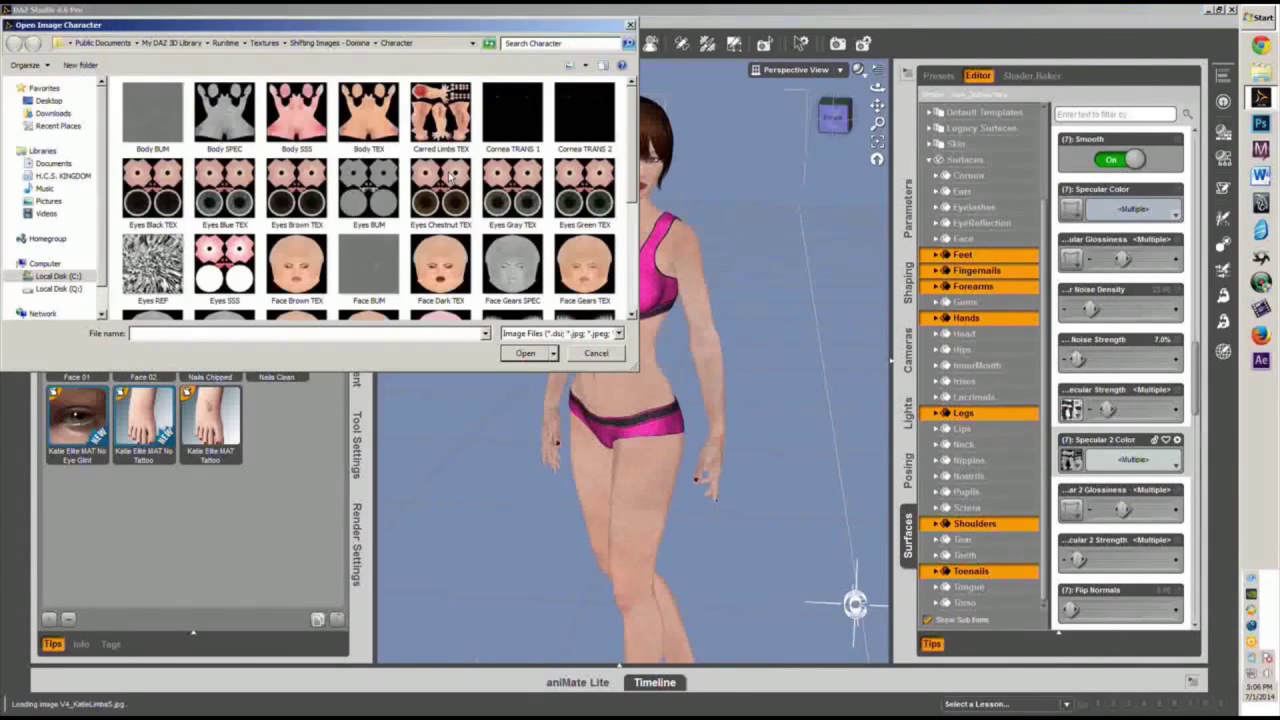
pyautogui.scroll(-1, 465, 150)
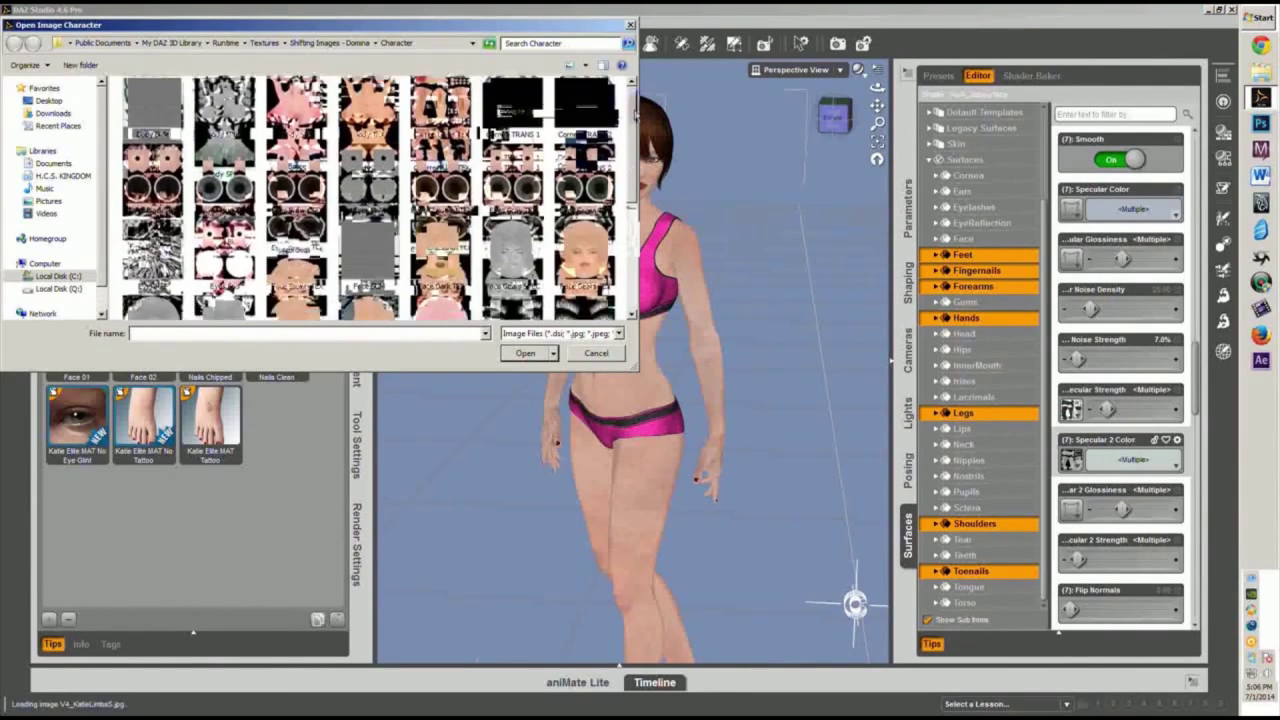
pyautogui.click(429, 46)
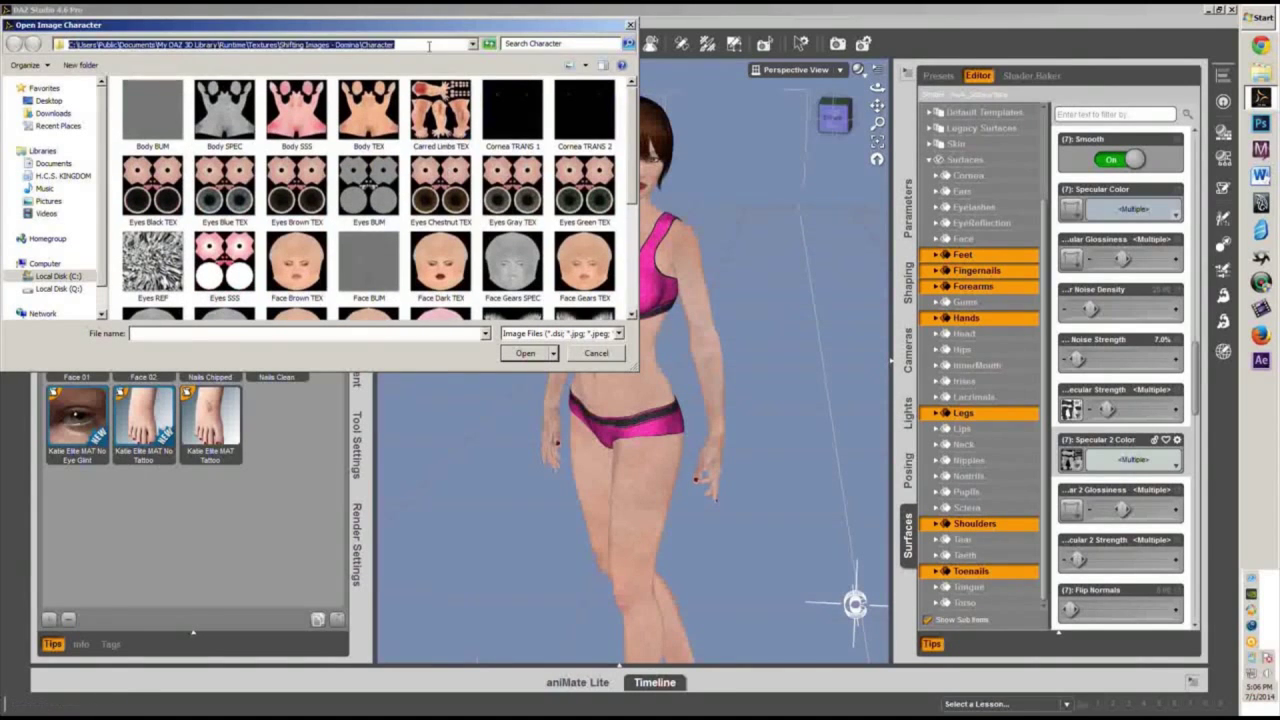
pyautogui.click(440, 185)
pyautogui.click(527, 355)
# Bring both full figures into view and spot render the area around them to compare their skin.
pyautogui.scroll(-2, 778, 372)
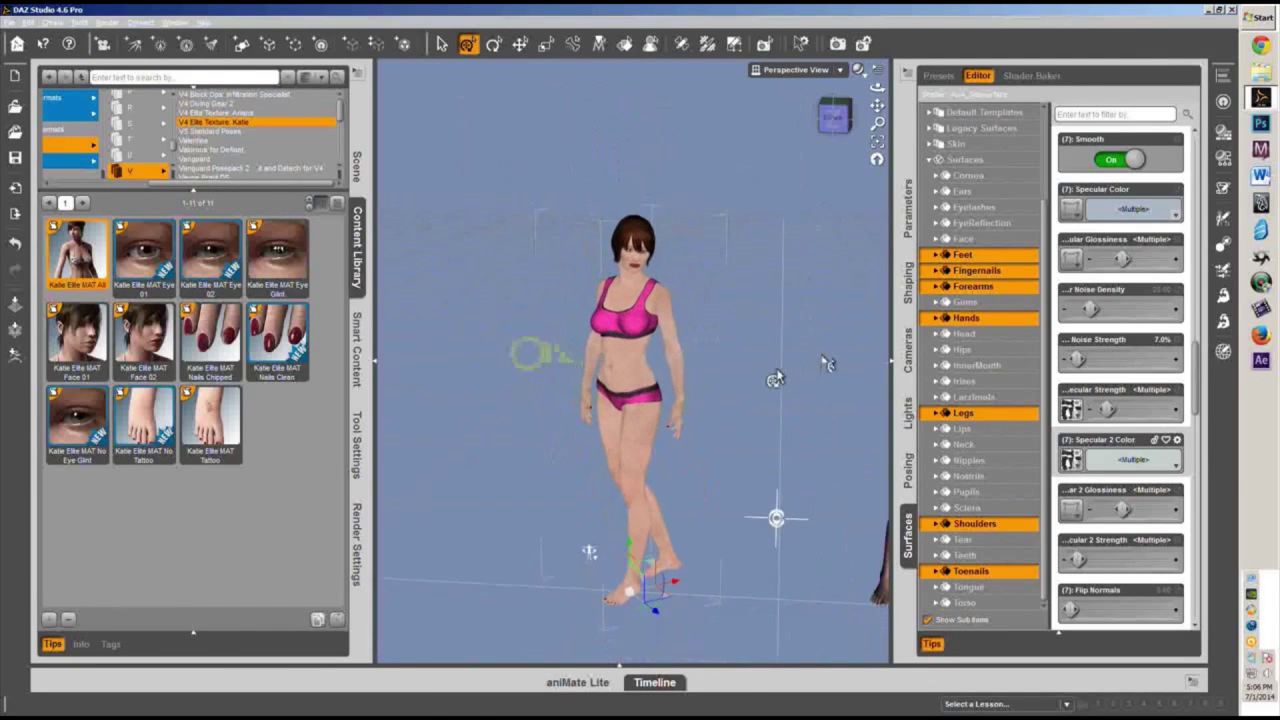
pyautogui.moveTo(836, 117); pyautogui.dragTo(750, 44)
pyautogui.scroll(-2, 634, 363)
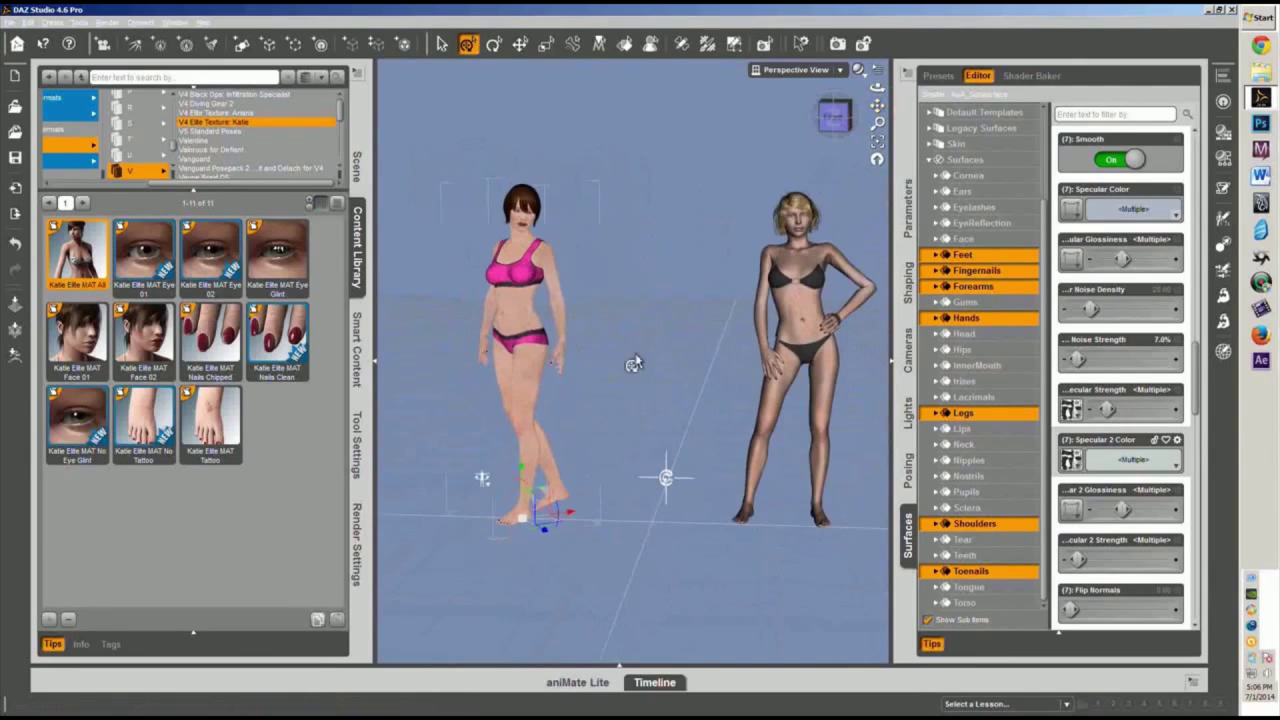
pyautogui.click(766, 43)
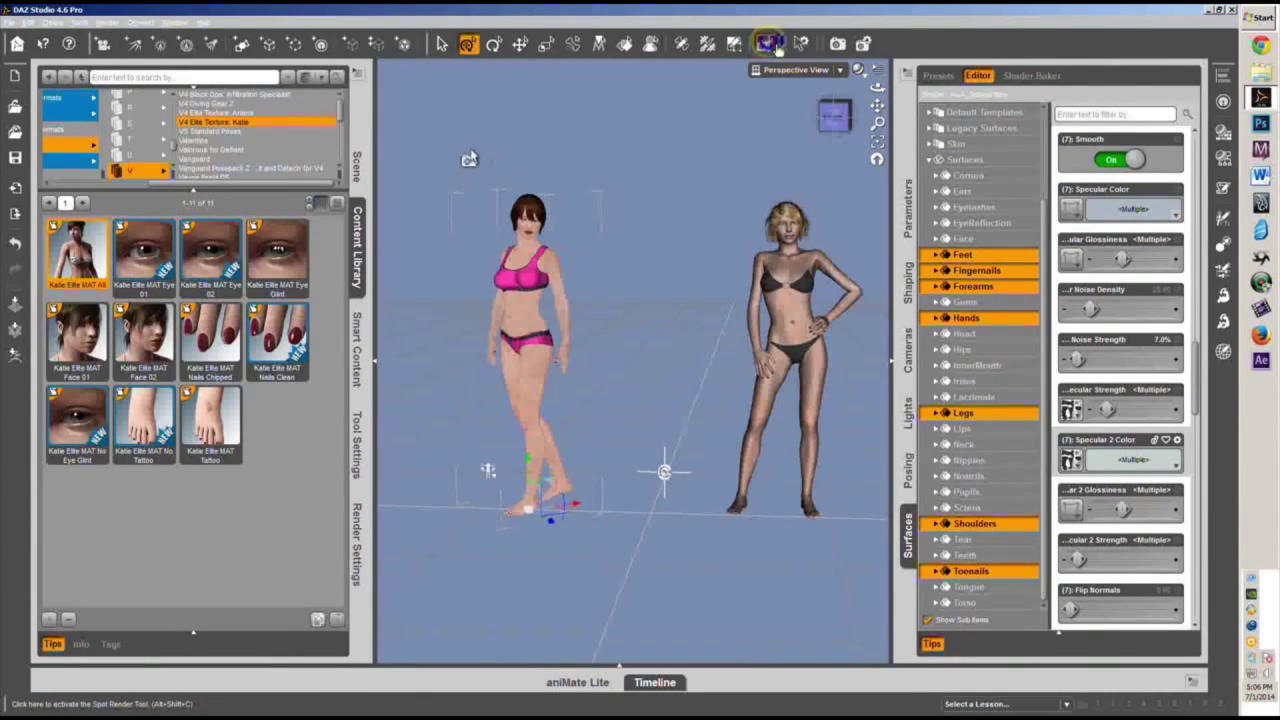
pyautogui.moveTo(668, 362); pyautogui.dragTo(863, 563)
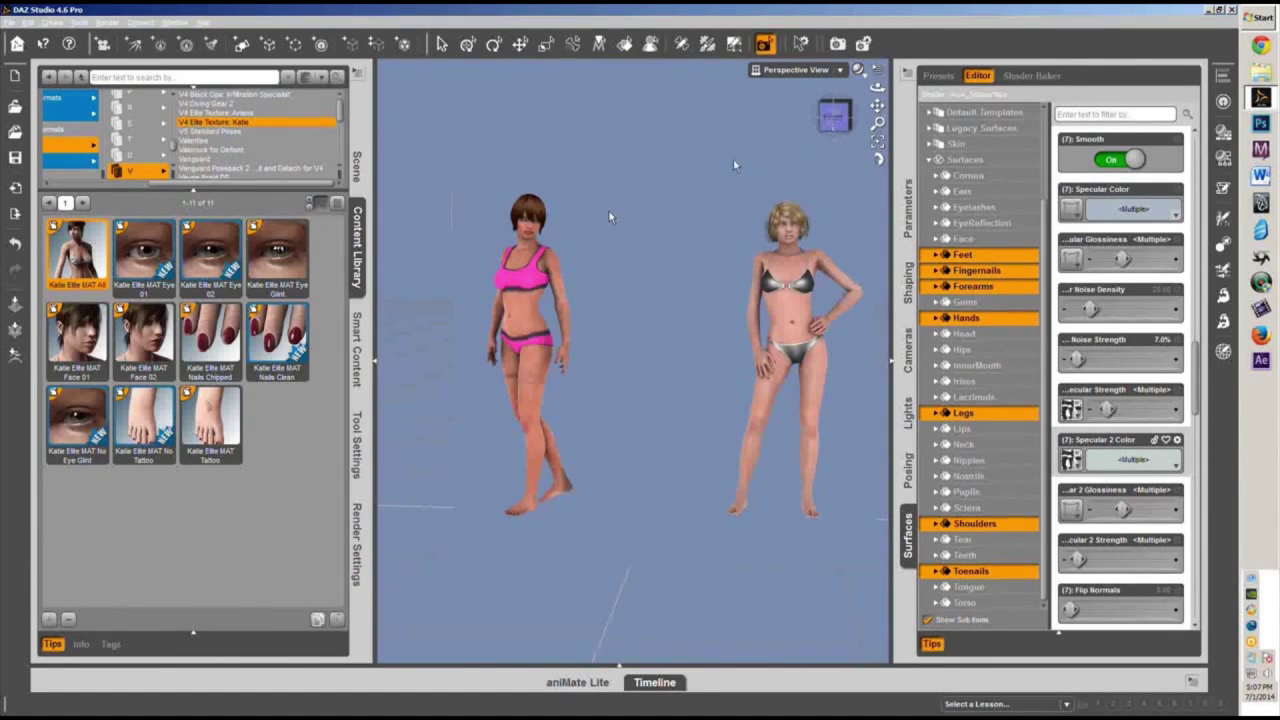
pyautogui.click(690, 189)
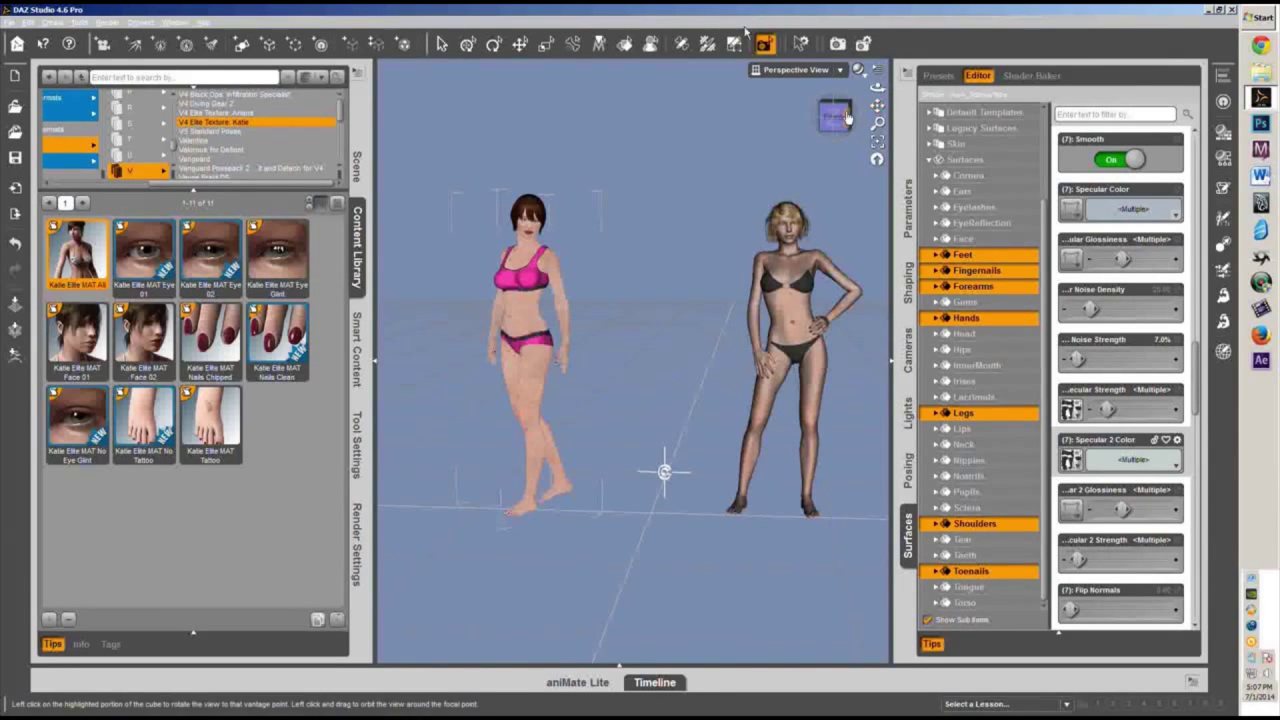
pyautogui.moveTo(829, 128); pyautogui.dragTo(790, 128)
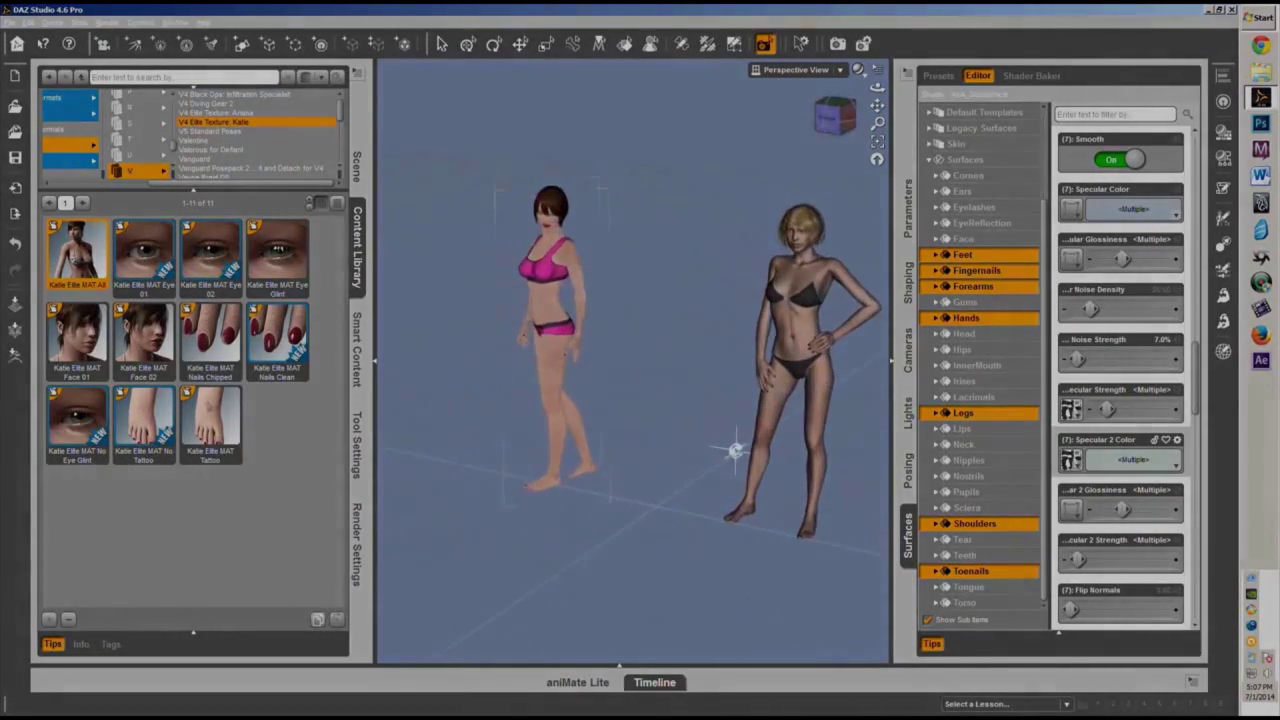